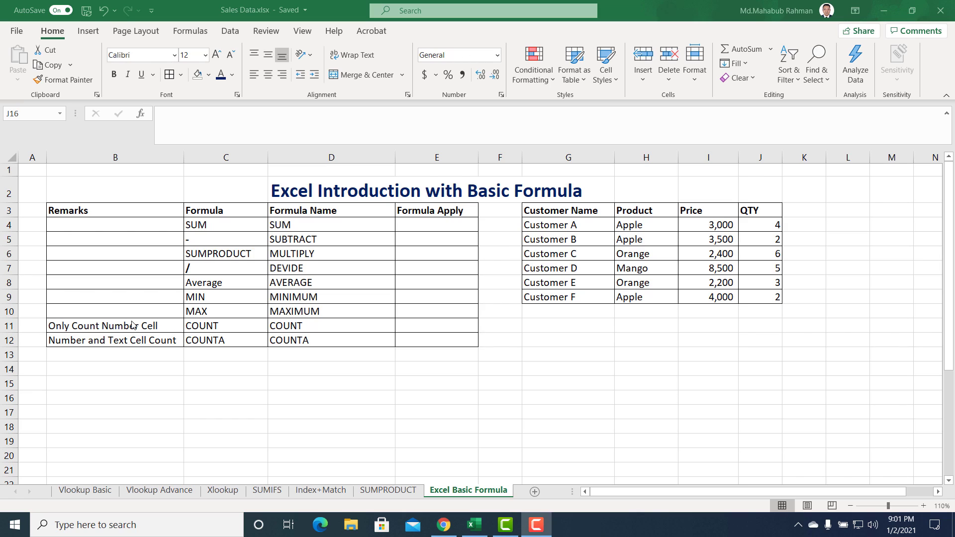
Close the Sales Data workbook and refresh the Windows desktop
{"action": "left_click", "coordinate": [948, 6]}
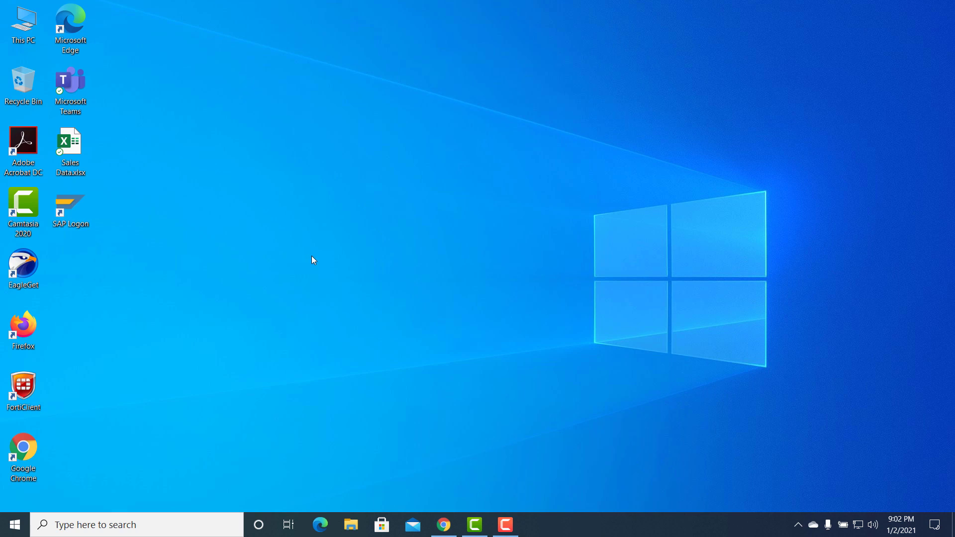
{"action": "right_click", "coordinate": [311, 256]}
{"action": "left_click", "coordinate": [343, 311]}
Find Excel with the Windows search term "excel" and launch it
{"action": "left_click", "coordinate": [15, 529]}
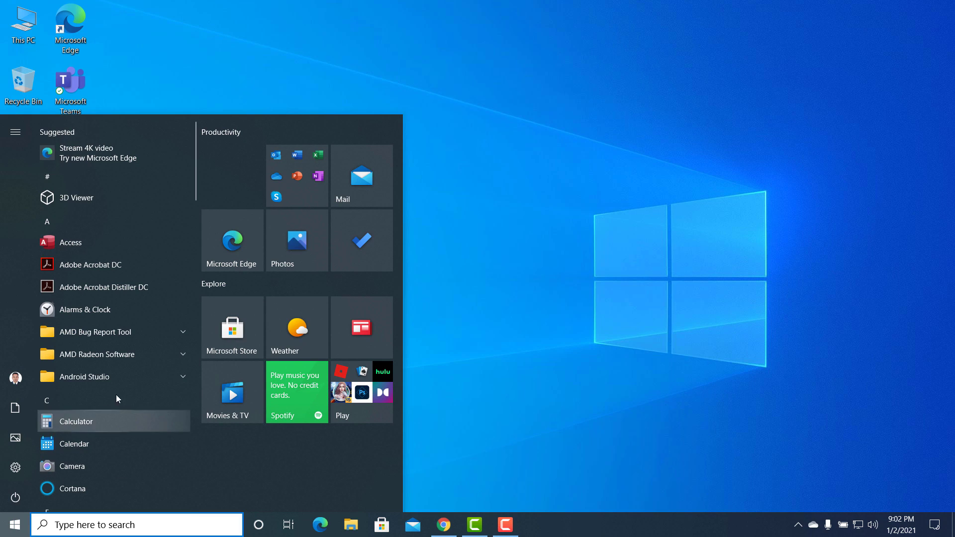
{"action": "scroll", "coordinate": [124, 386], "scroll_direction": "down", "scroll_amount": 5}
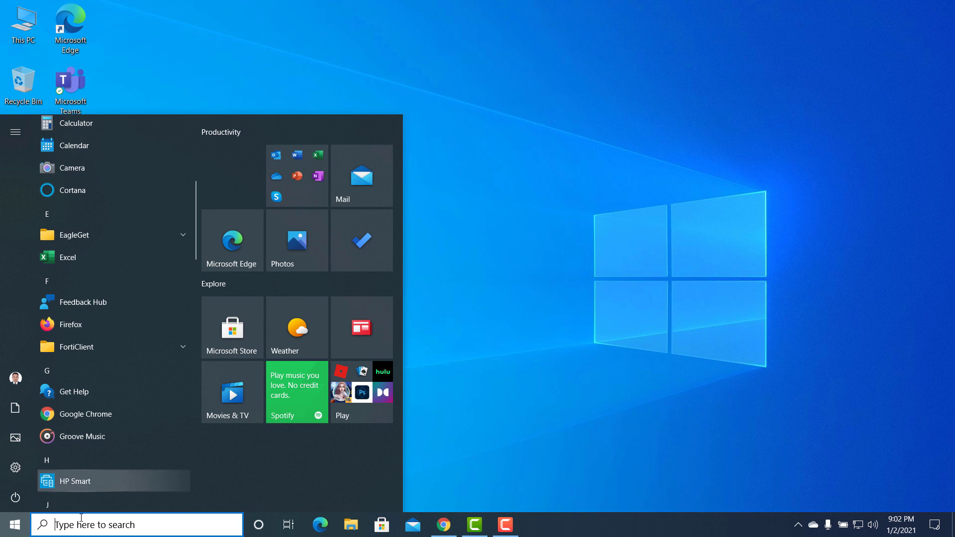
{"action": "scroll", "coordinate": [112, 338], "scroll_direction": "up", "scroll_amount": 4}
{"action": "scroll", "coordinate": [87, 348], "scroll_direction": "down", "scroll_amount": 4}
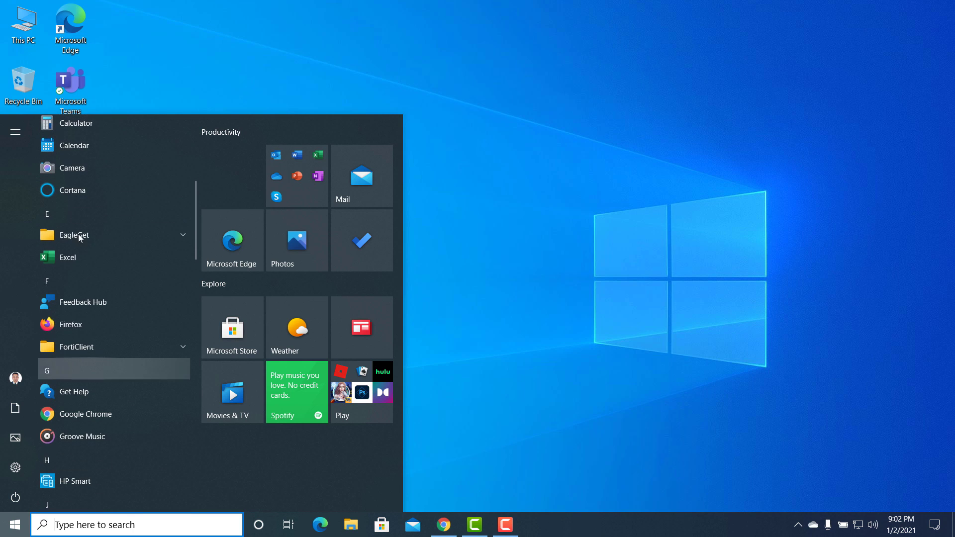
{"action": "scroll", "coordinate": [57, 423], "scroll_direction": "down", "scroll_amount": 10}
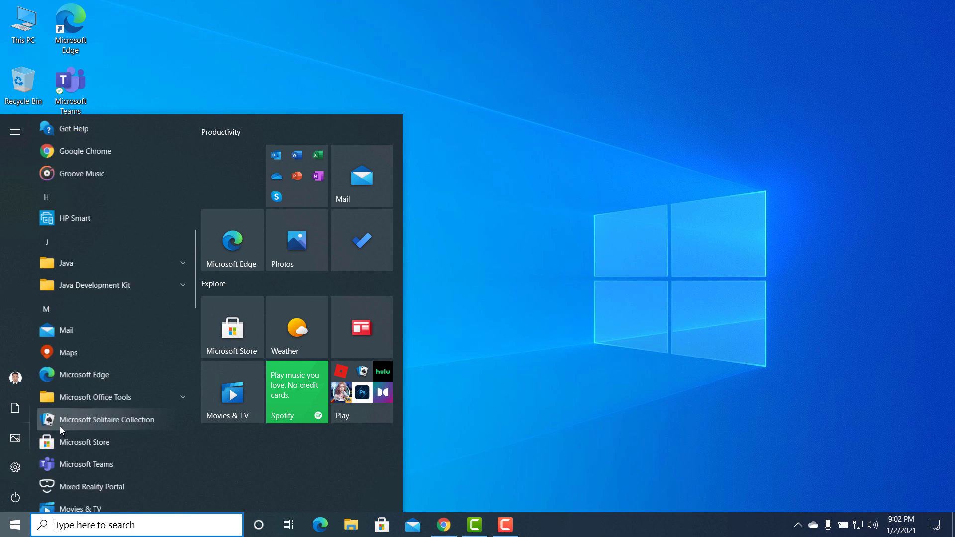
{"action": "scroll", "coordinate": [68, 428], "scroll_direction": "up", "scroll_amount": 15}
{"action": "scroll", "coordinate": [75, 260], "scroll_direction": "down", "scroll_amount": 5}
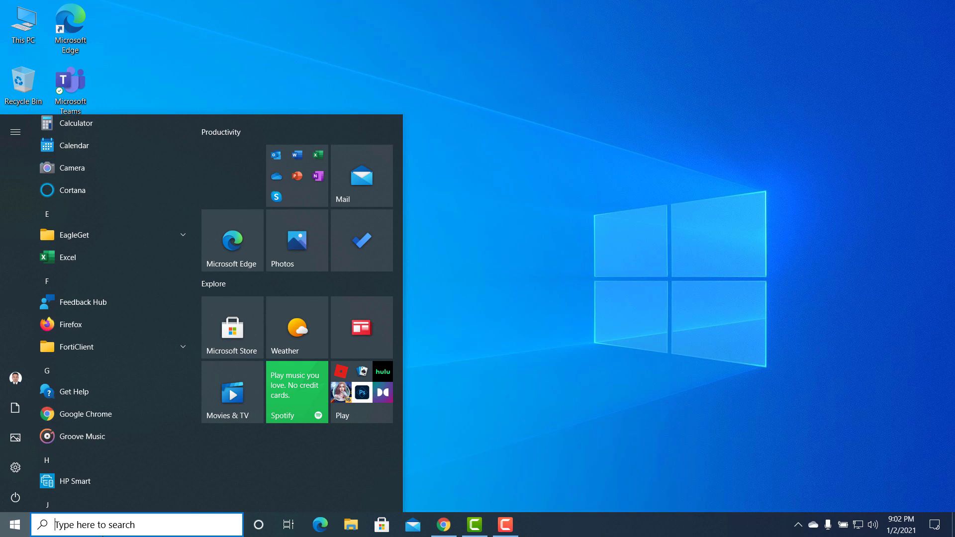
{"action": "type", "text": "excel"}
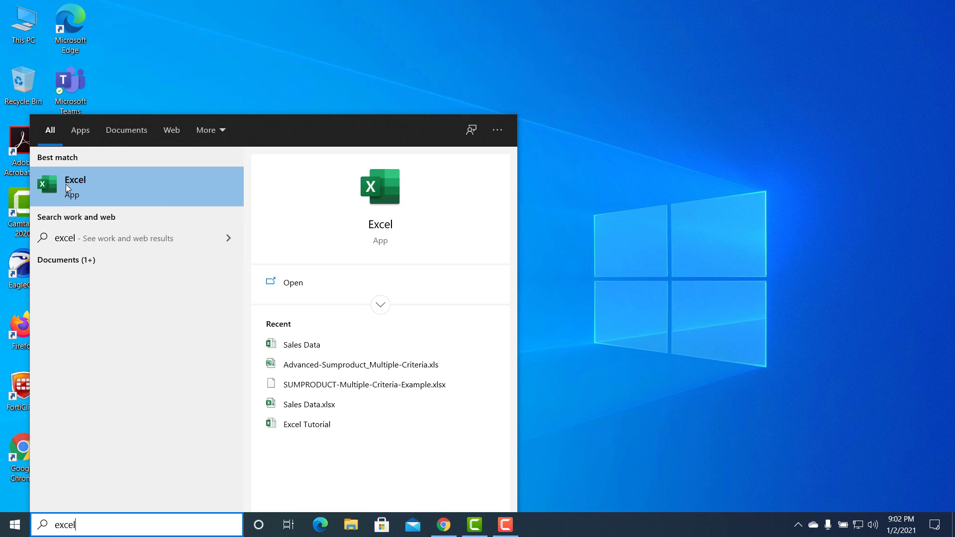
{"action": "left_click", "coordinate": [76, 186]}
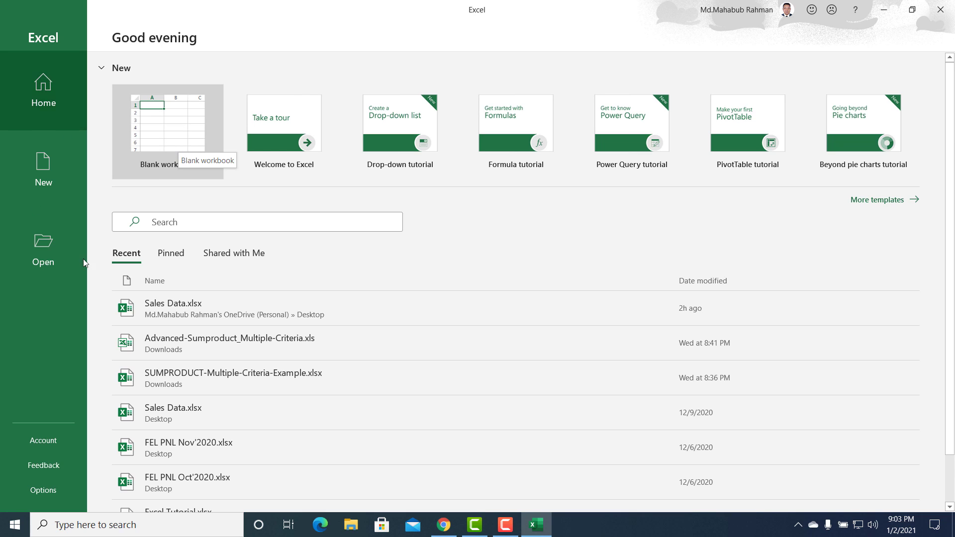
Open the full template gallery and examine the available calendar, budget, invoice, schedule and attendance templates
{"action": "left_click", "coordinate": [870, 204]}
{"action": "scroll", "coordinate": [445, 370], "scroll_direction": "down", "scroll_amount": 1}
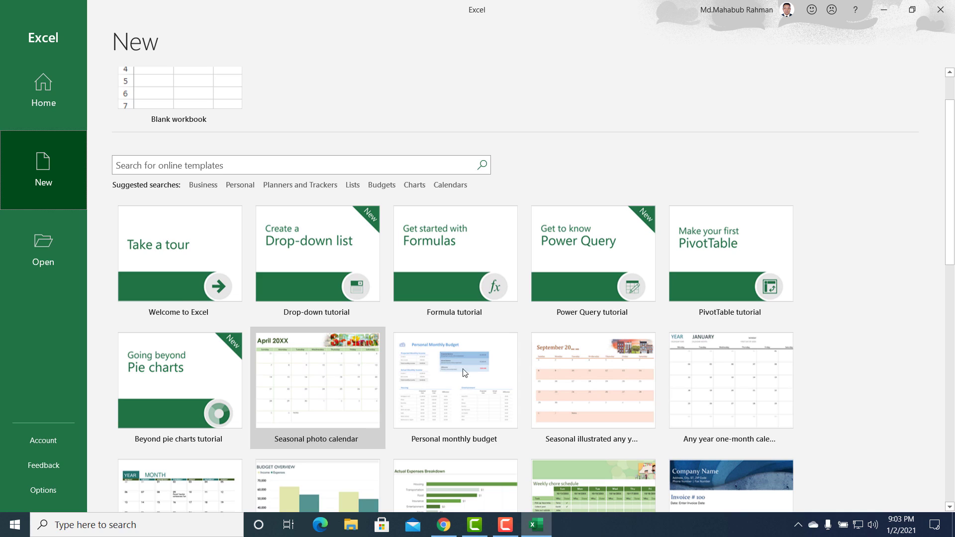
{"action": "scroll", "coordinate": [527, 386], "scroll_direction": "down", "scroll_amount": 2}
{"action": "scroll", "coordinate": [528, 384], "scroll_direction": "down", "scroll_amount": 2}
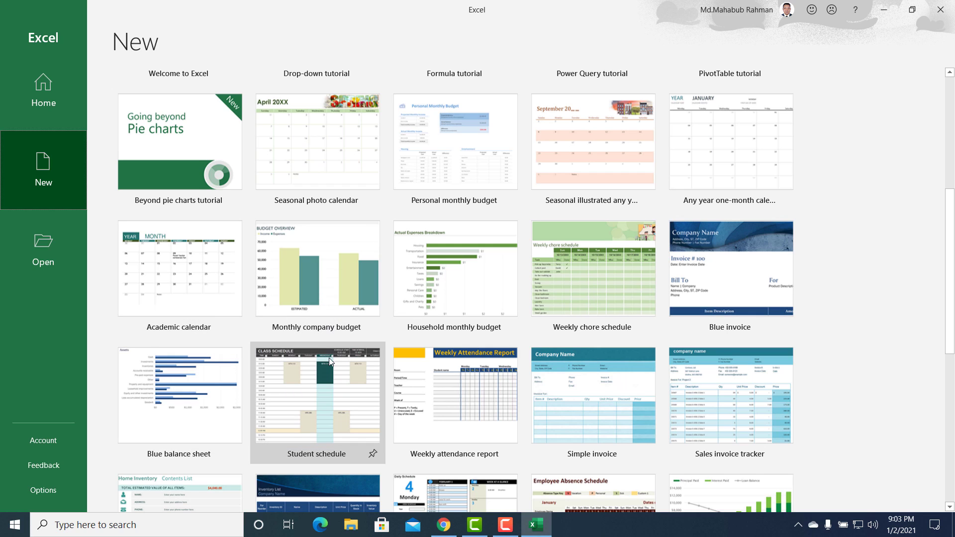
{"action": "scroll", "coordinate": [327, 354], "scroll_direction": "down", "scroll_amount": 2}
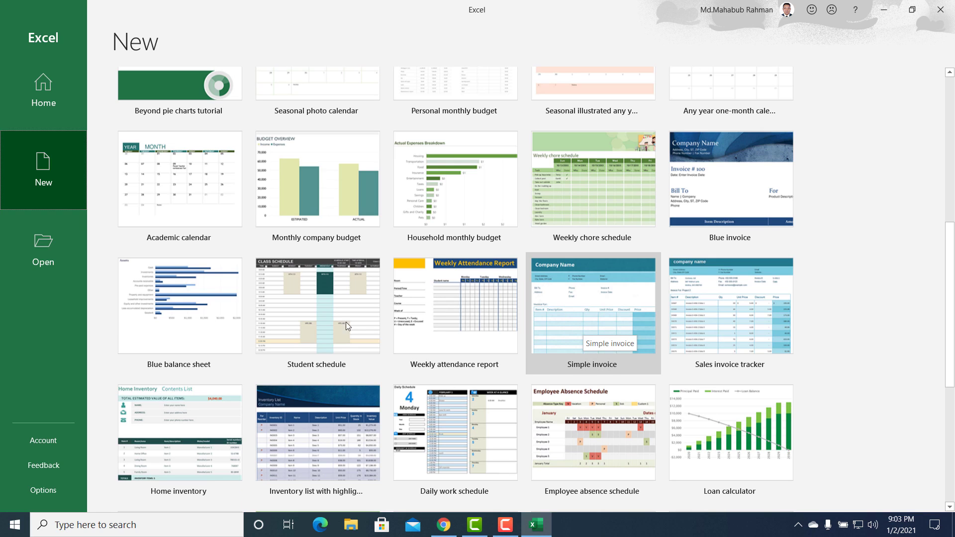
{"action": "scroll", "coordinate": [577, 325], "scroll_direction": "down", "scroll_amount": 2}
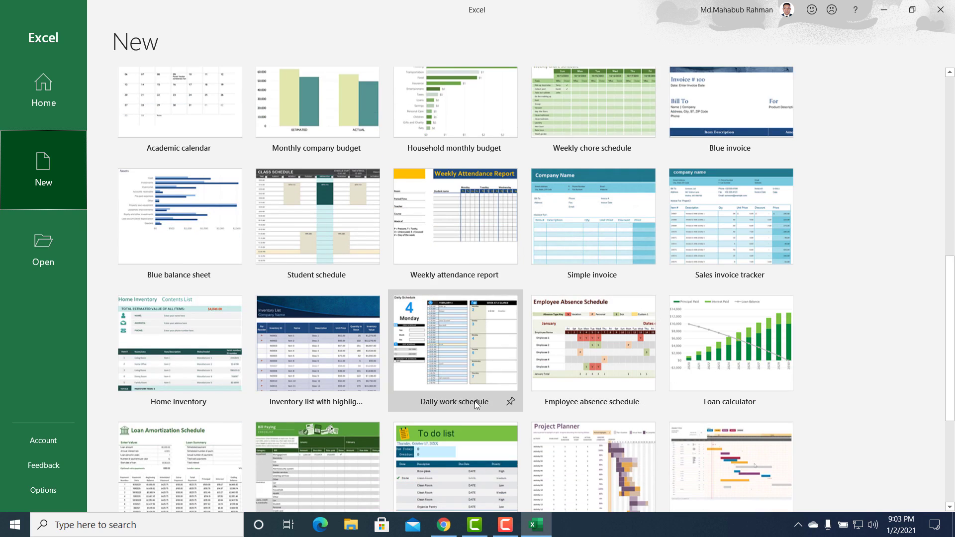
{"action": "scroll", "coordinate": [474, 401], "scroll_direction": "up", "scroll_amount": 4}
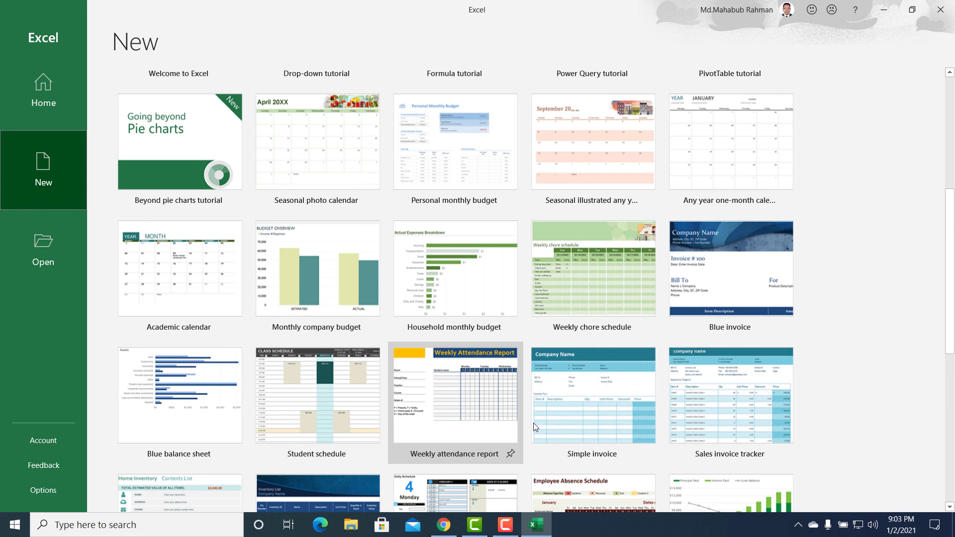
{"action": "scroll", "coordinate": [528, 412], "scroll_direction": "down", "scroll_amount": 3}
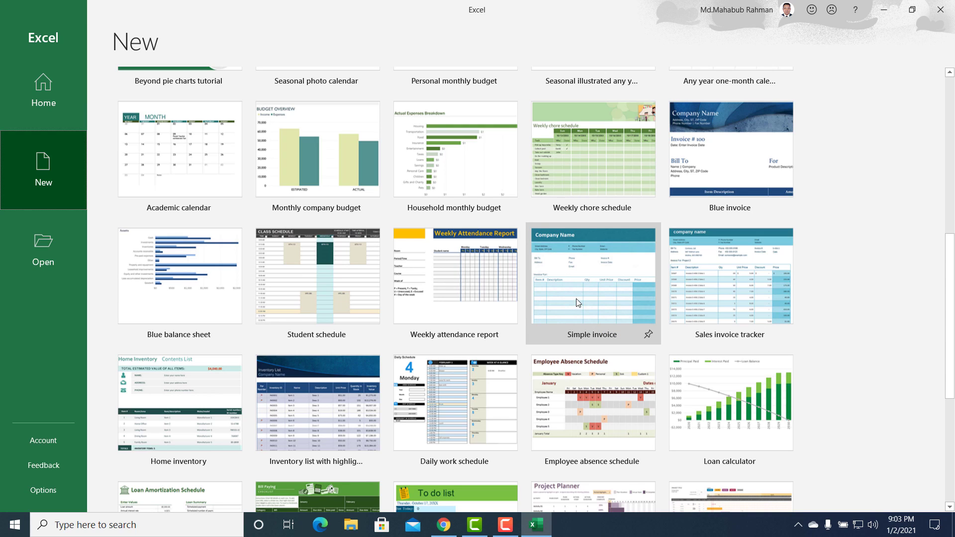
{"action": "scroll", "coordinate": [578, 298], "scroll_direction": "up", "scroll_amount": 6}
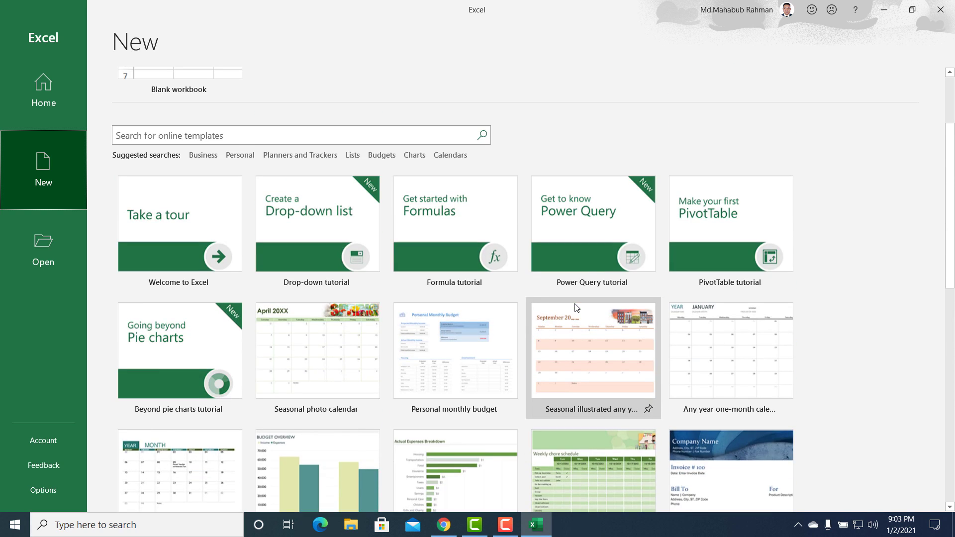
Create a new blank workbook
{"action": "left_click", "coordinate": [153, 134]}
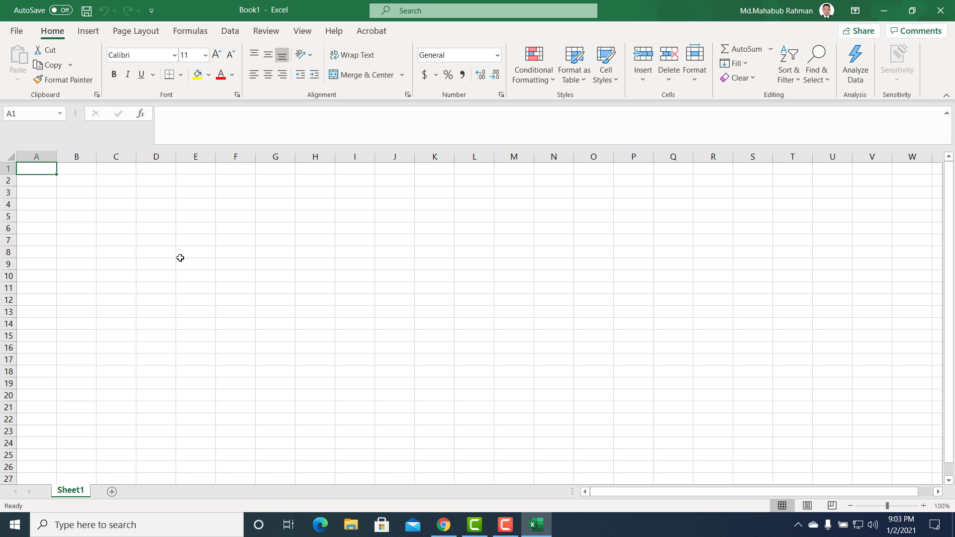
{"action": "left_click", "coordinate": [71, 209]}
{"action": "left_click", "coordinate": [206, 218]}
{"action": "left_click", "coordinate": [226, 218]}
{"action": "left_click", "coordinate": [228, 262]}
{"action": "left_click", "coordinate": [156, 263]}
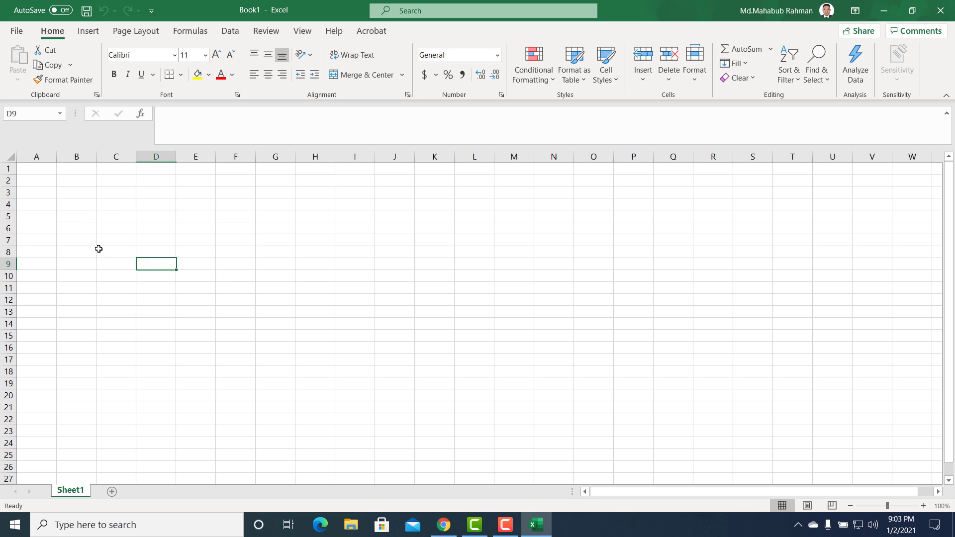
{"action": "left_click", "coordinate": [7, 204]}
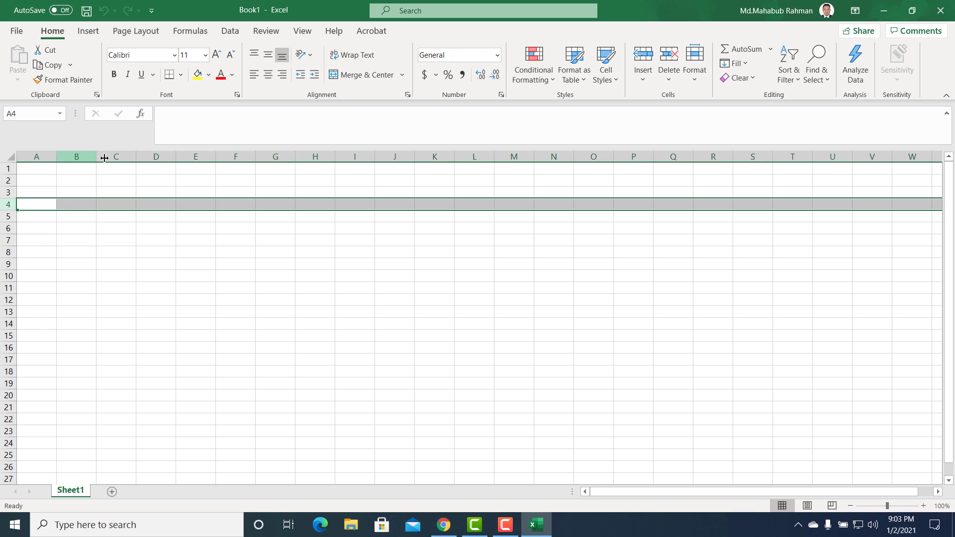
{"action": "left_click", "coordinate": [444, 300]}
{"action": "left_click", "coordinate": [322, 323]}
{"action": "left_click", "coordinate": [217, 316]}
{"action": "left_click", "coordinate": [142, 313]}
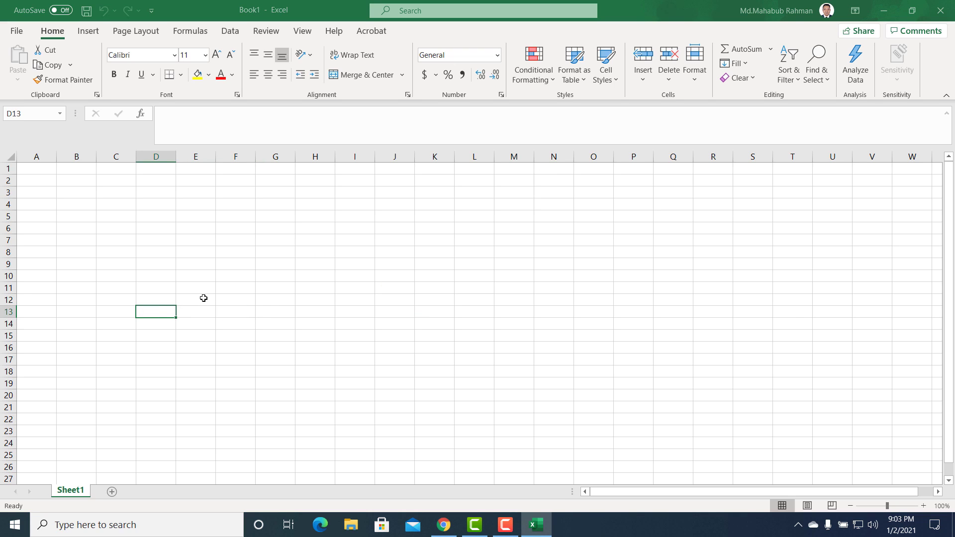
{"action": "key", "text": "ctrl+s"}
{"action": "left_click", "coordinate": [587, 361]}
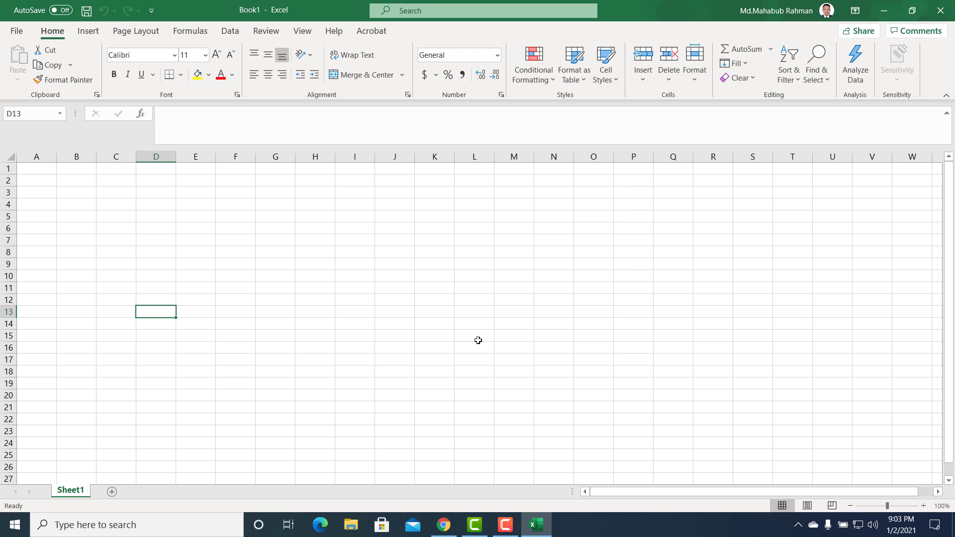
{"action": "key", "text": "ctrl+s"}
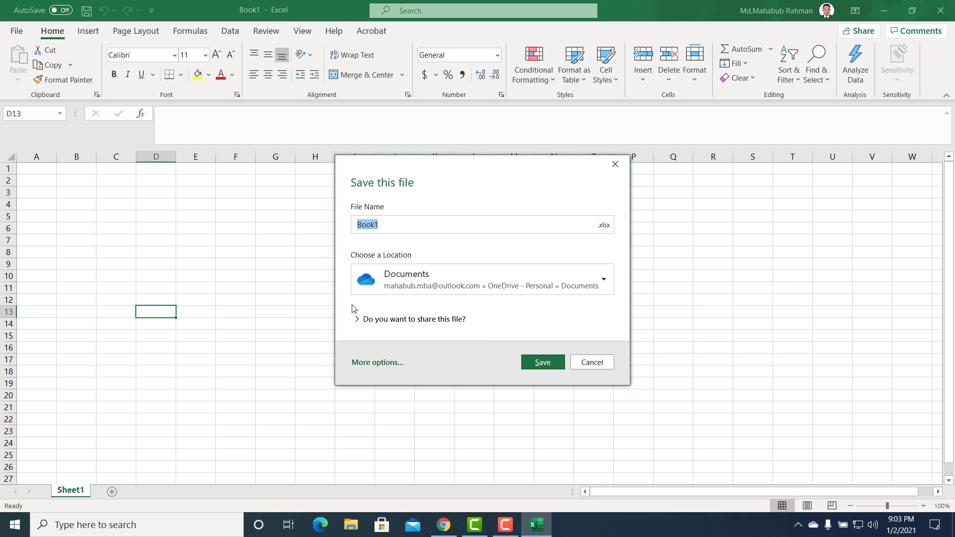
{"action": "left_click", "coordinate": [570, 362]}
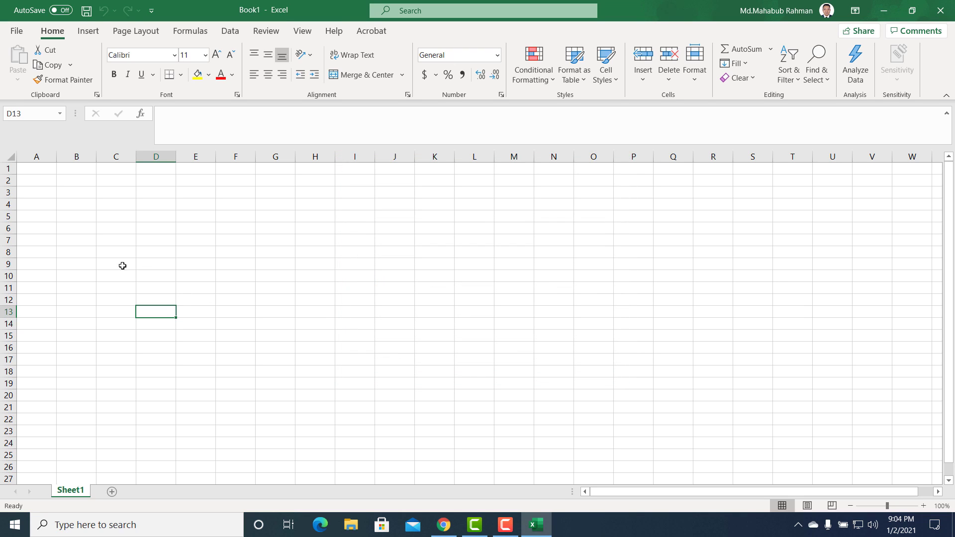
Start saving the workbook with Save As and browse to the Document (D:) drive as its location
{"action": "left_click", "coordinate": [14, 35]}
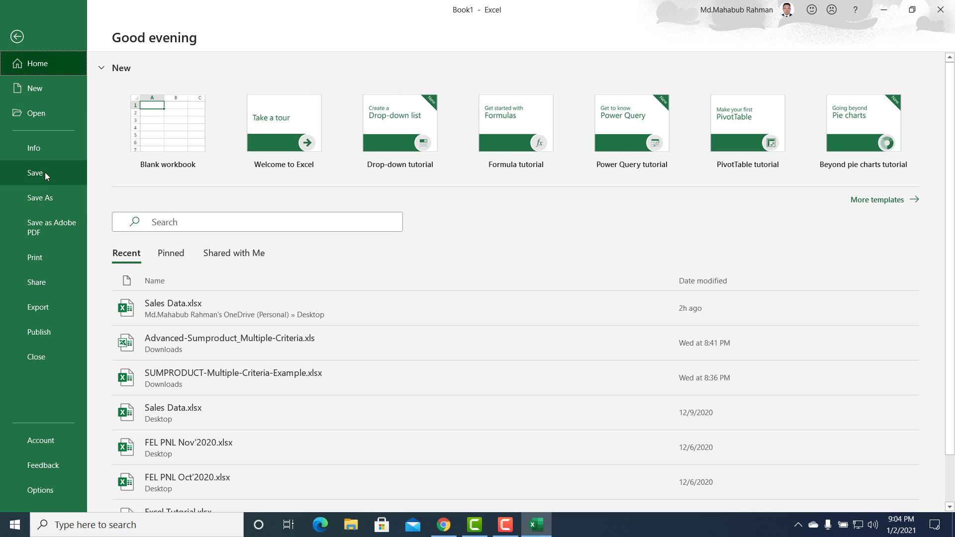
{"action": "left_click", "coordinate": [41, 201]}
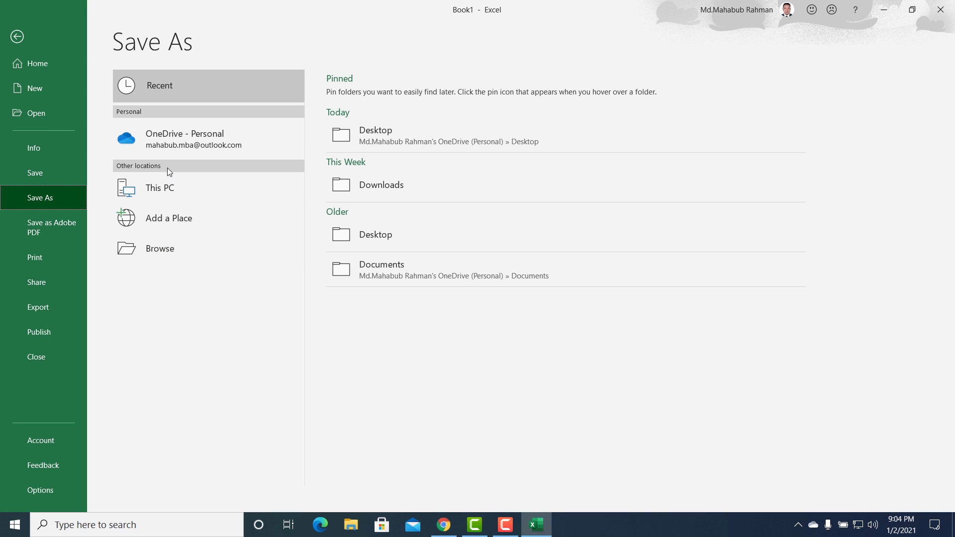
{"action": "left_click", "coordinate": [159, 250]}
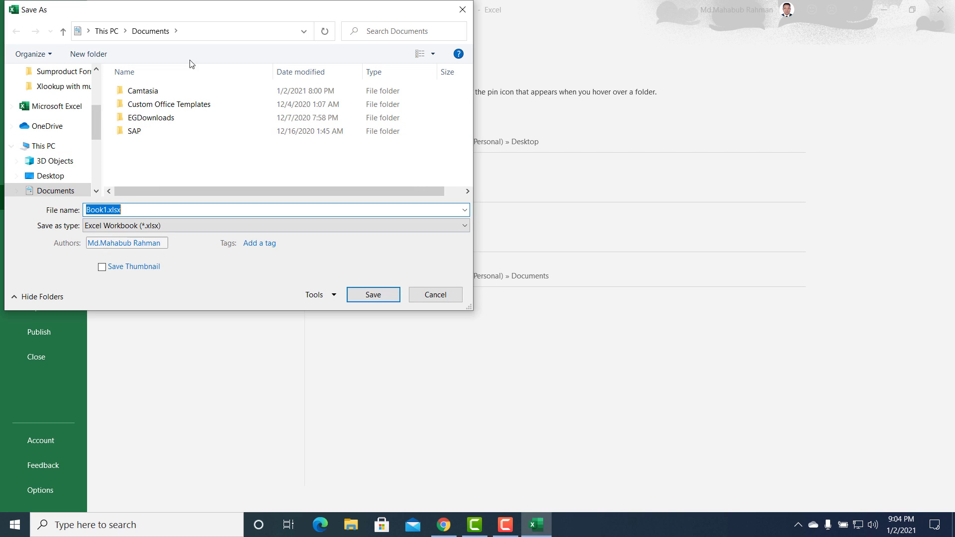
{"action": "left_click_drag", "start_coordinate": [191, 9], "coordinate": [364, 41]}
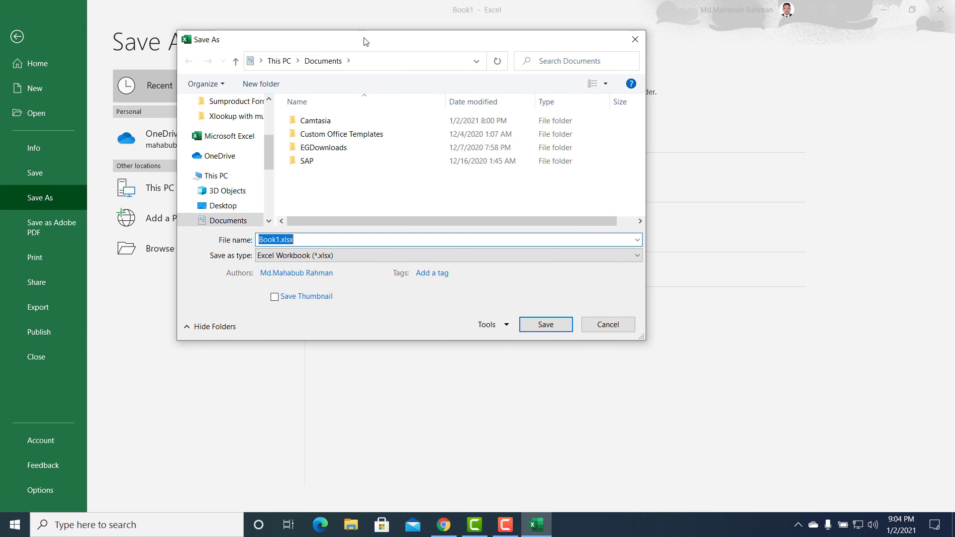
{"action": "left_click", "coordinate": [187, 185]}
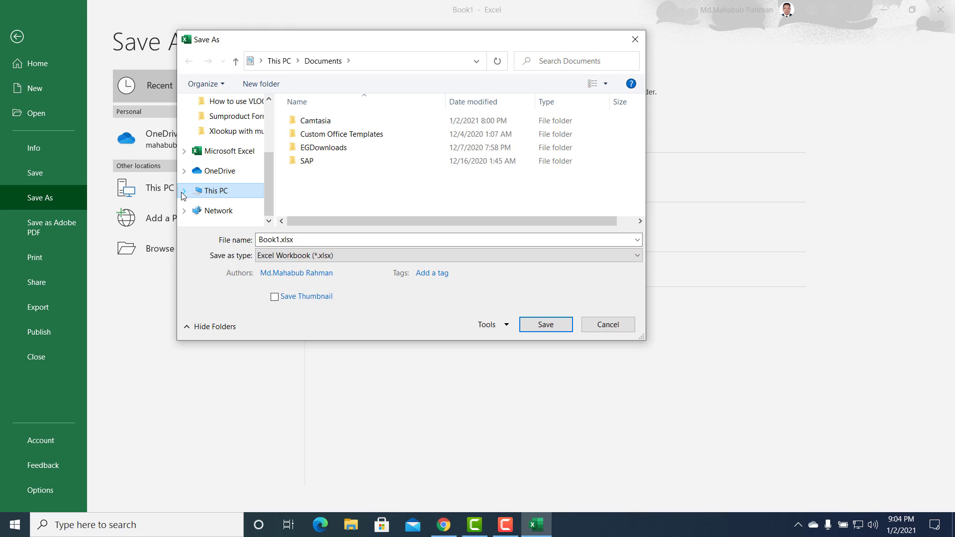
{"action": "left_click", "coordinate": [185, 190]}
{"action": "scroll", "coordinate": [248, 184], "scroll_direction": "down", "scroll_amount": 3}
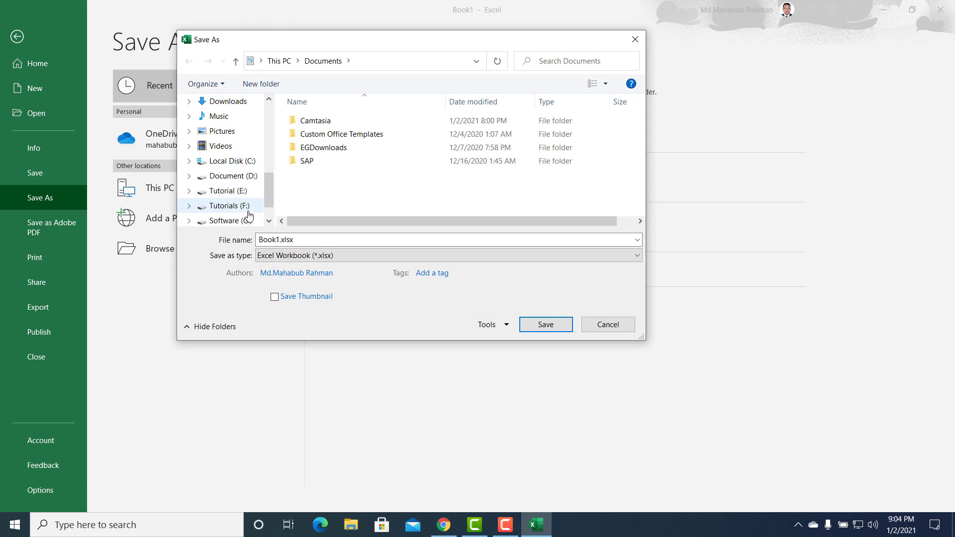
{"action": "left_click", "coordinate": [230, 161]}
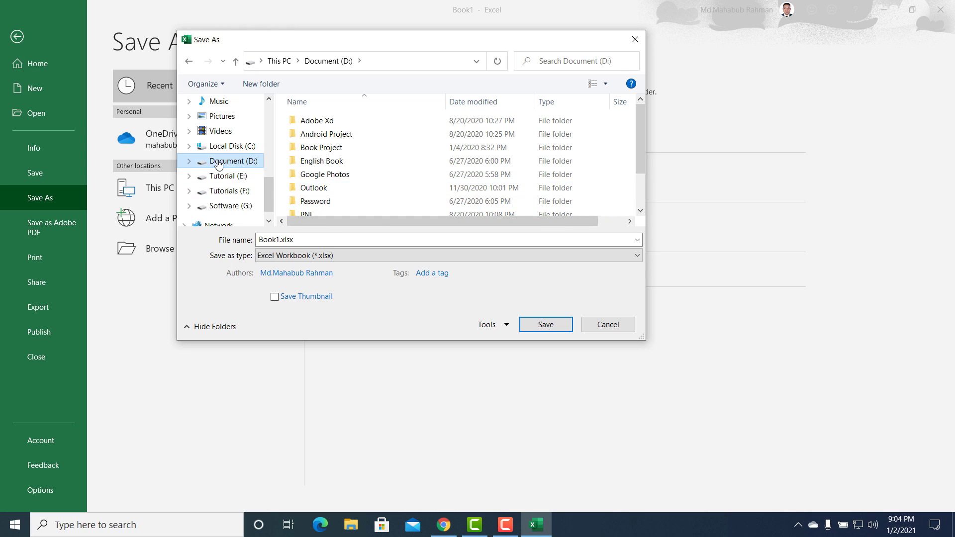
{"action": "scroll", "coordinate": [387, 186], "scroll_direction": "down", "scroll_amount": 1}
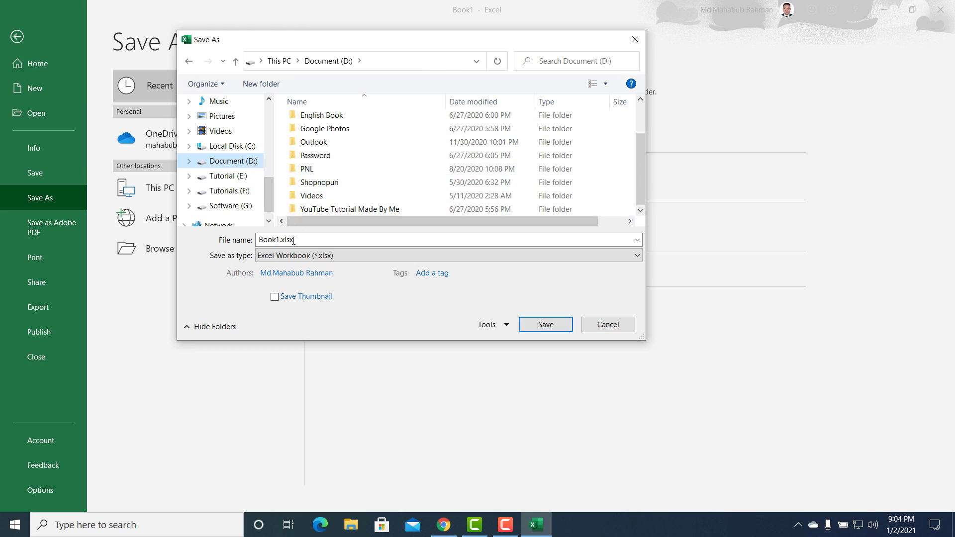
Save the workbook as ABC Excel in the Excel Workbook (*.xlsx) format, after viewing the available file types
{"action": "left_click", "coordinate": [311, 240]}
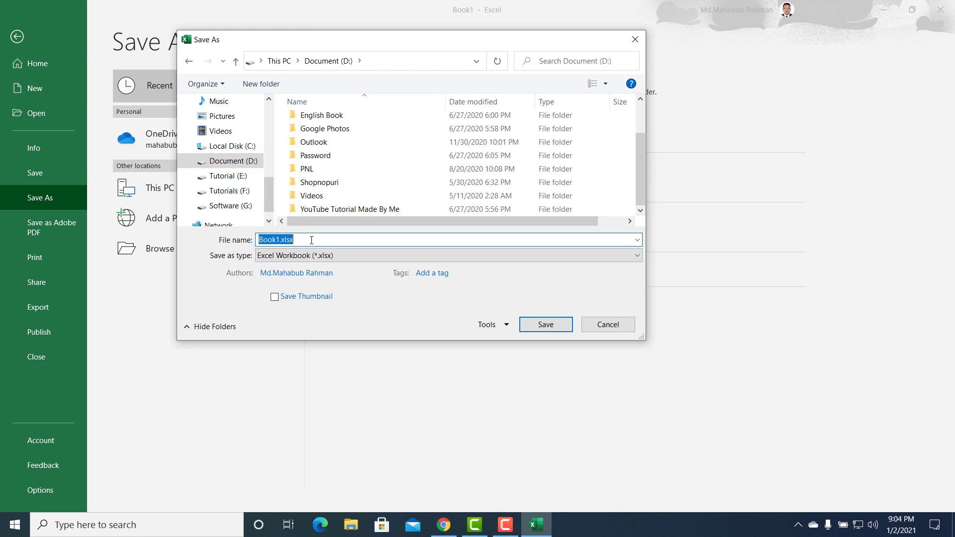
{"action": "type", "text": "ABC Excel"}
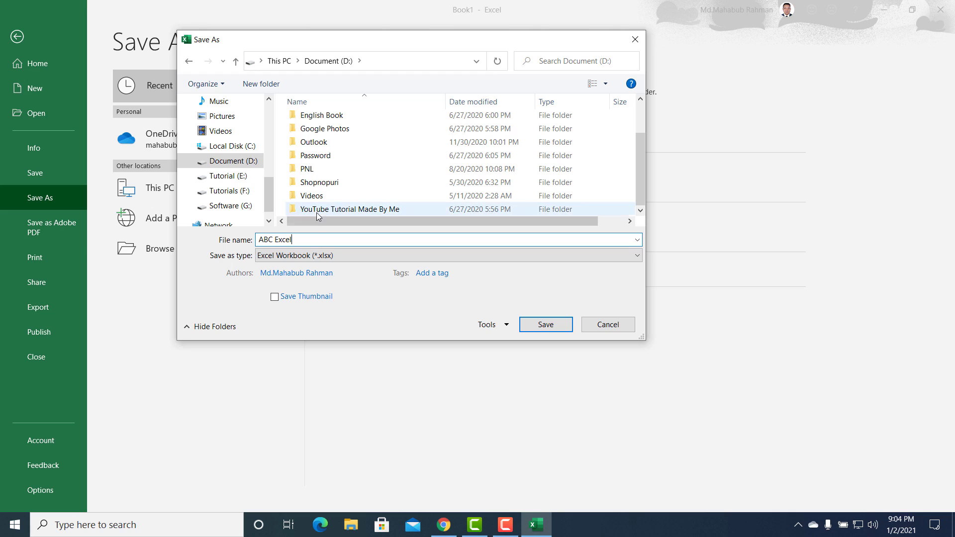
{"action": "left_click", "coordinate": [316, 256]}
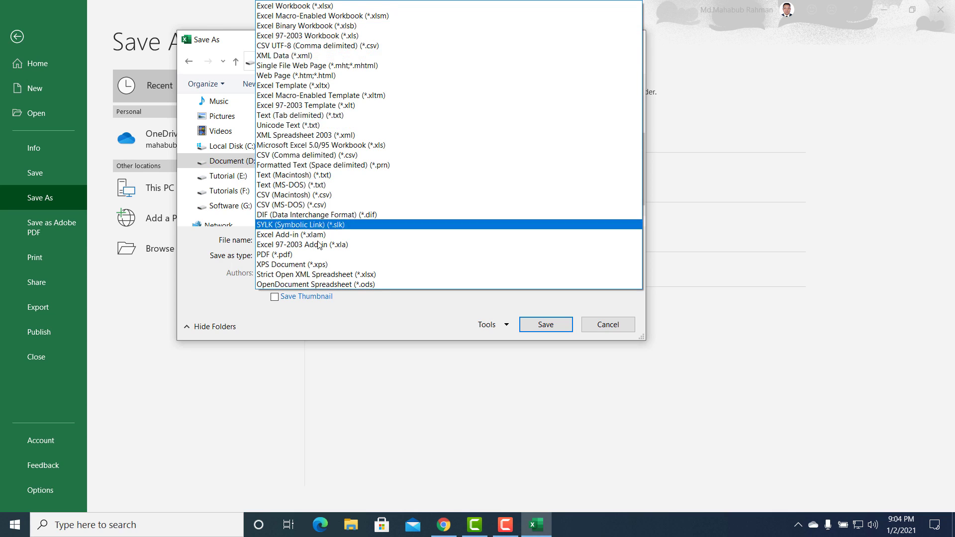
{"action": "left_click", "coordinate": [378, 339]}
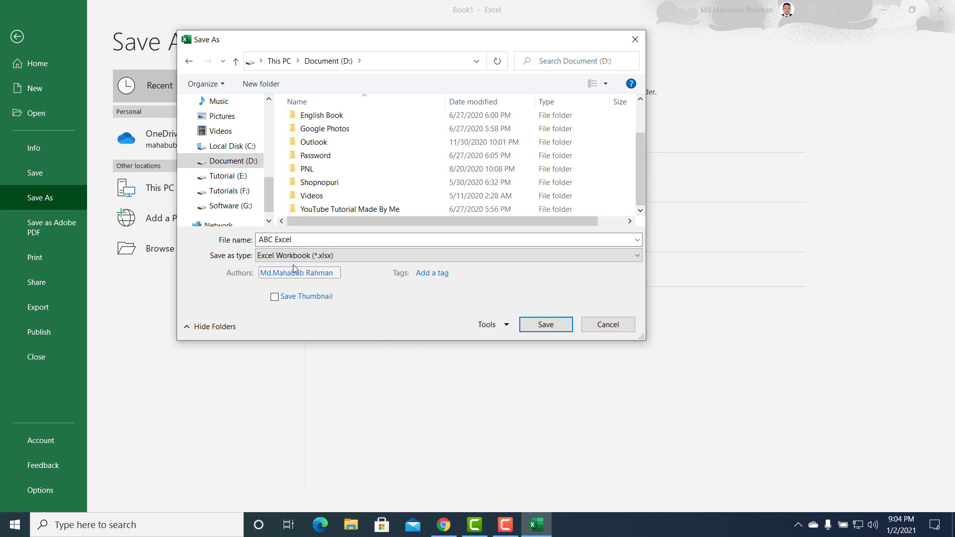
{"action": "left_click", "coordinate": [331, 257]}
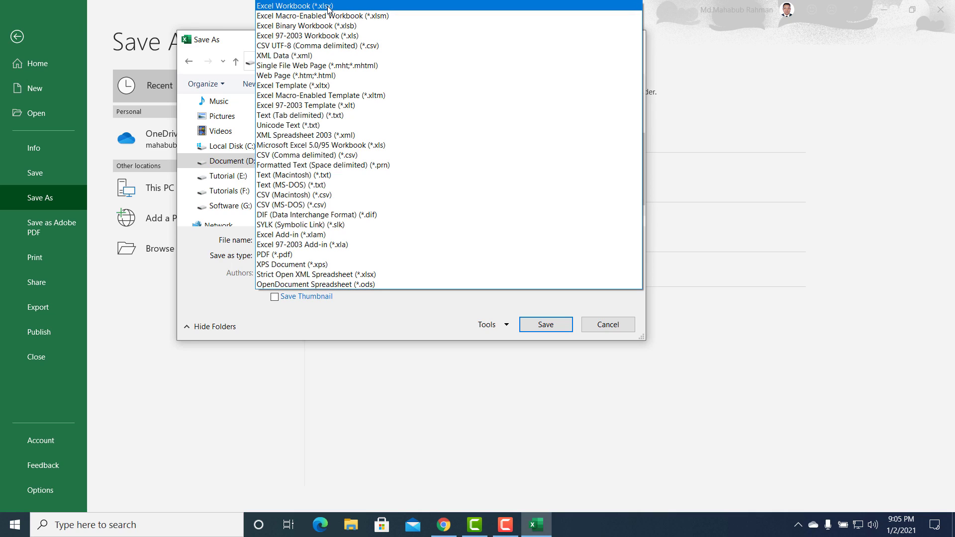
{"action": "left_click", "coordinate": [380, 316]}
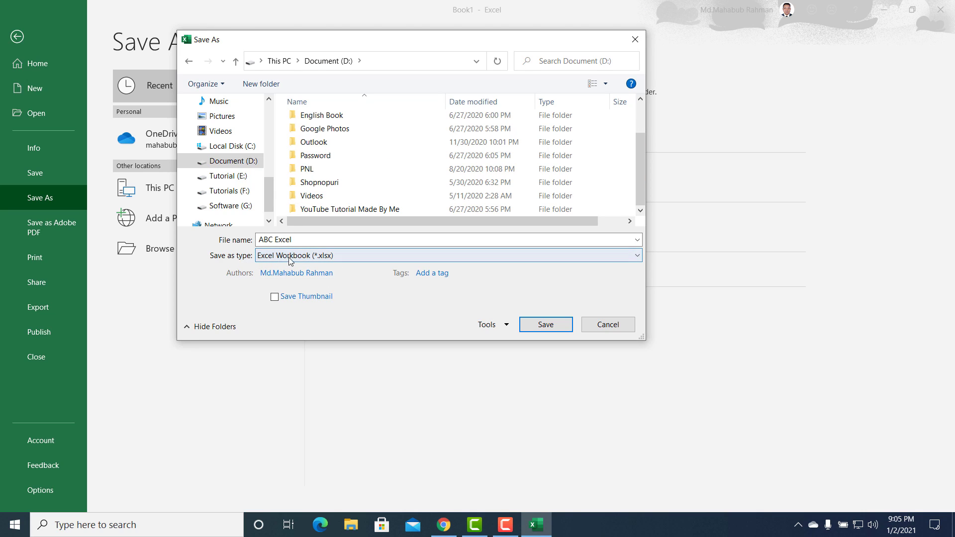
{"action": "left_click", "coordinate": [531, 324]}
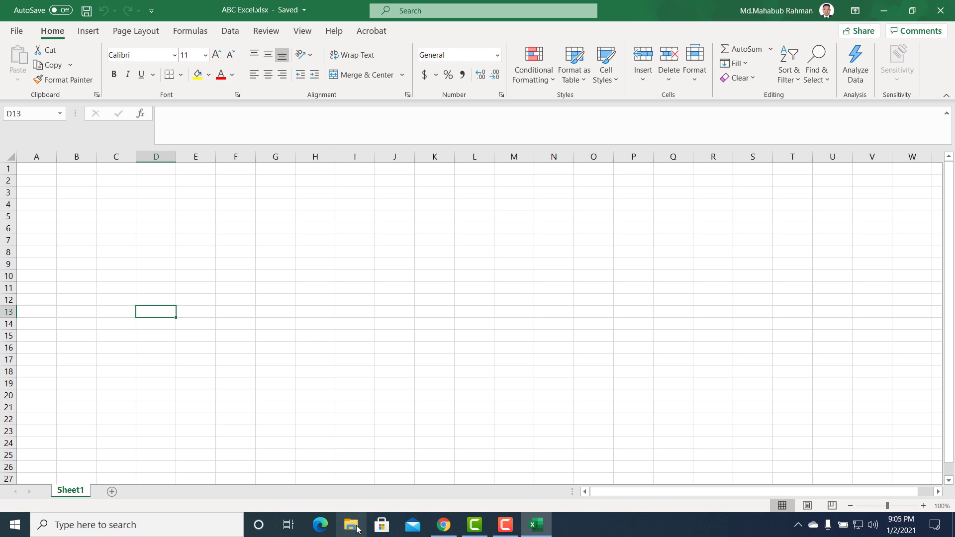
Switch to File Explorer, browse to the Document (D:) drive and open ABC Excel.xlsx
{"action": "left_click", "coordinate": [357, 528]}
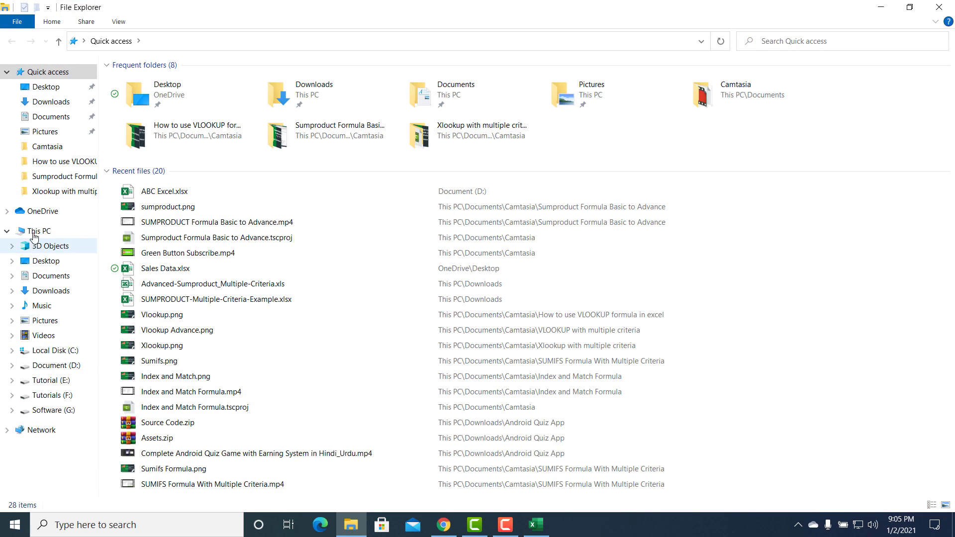
{"action": "left_click", "coordinate": [39, 230]}
{"action": "double_click", "coordinate": [389, 191]}
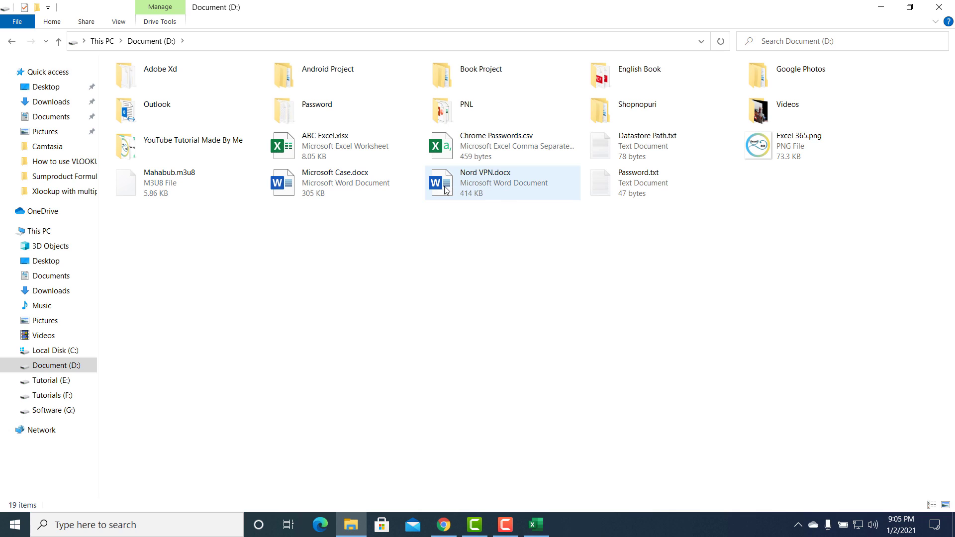
{"action": "left_click", "coordinate": [339, 147]}
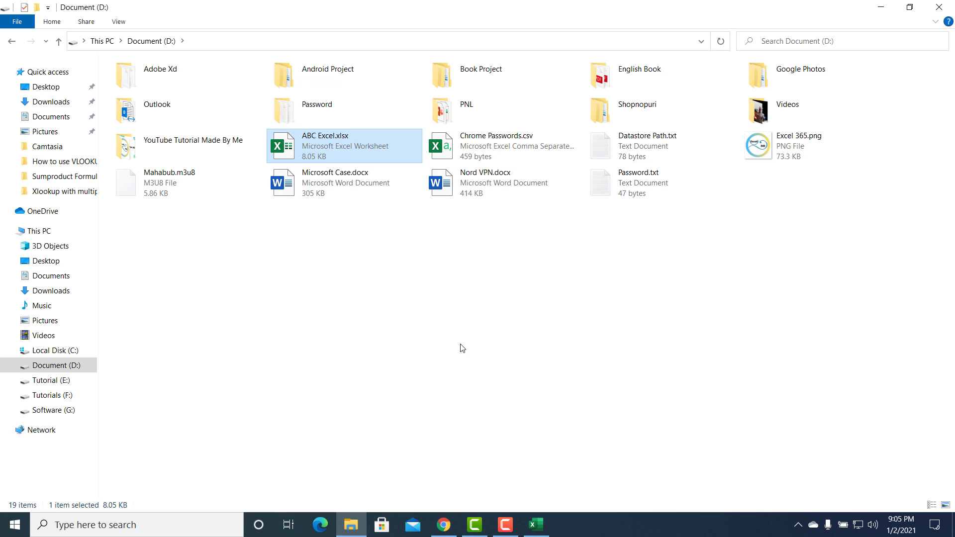
{"action": "key", "text": "Return"}
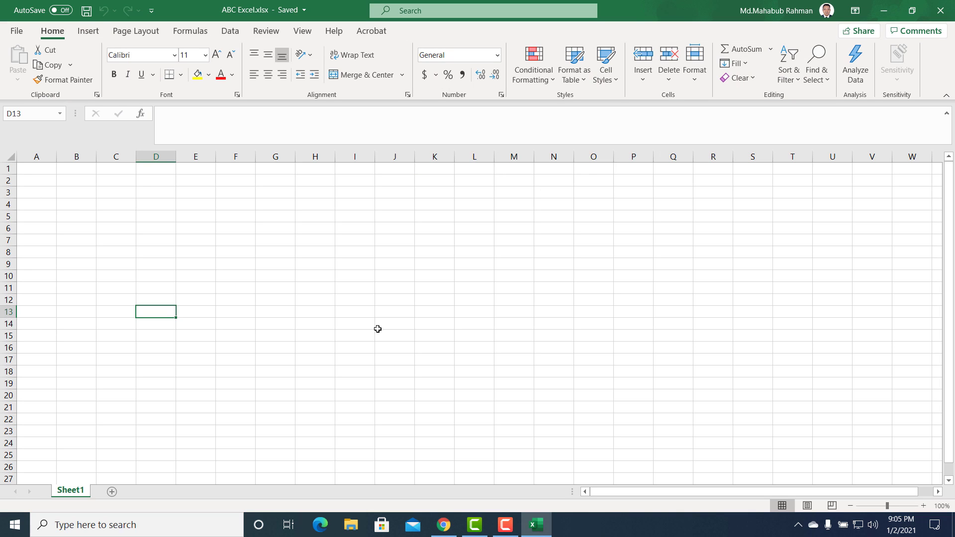
Close the ABC Excel workbook and open Sales Data.xlsx from the desktop
{"action": "left_click", "coordinate": [940, 9]}
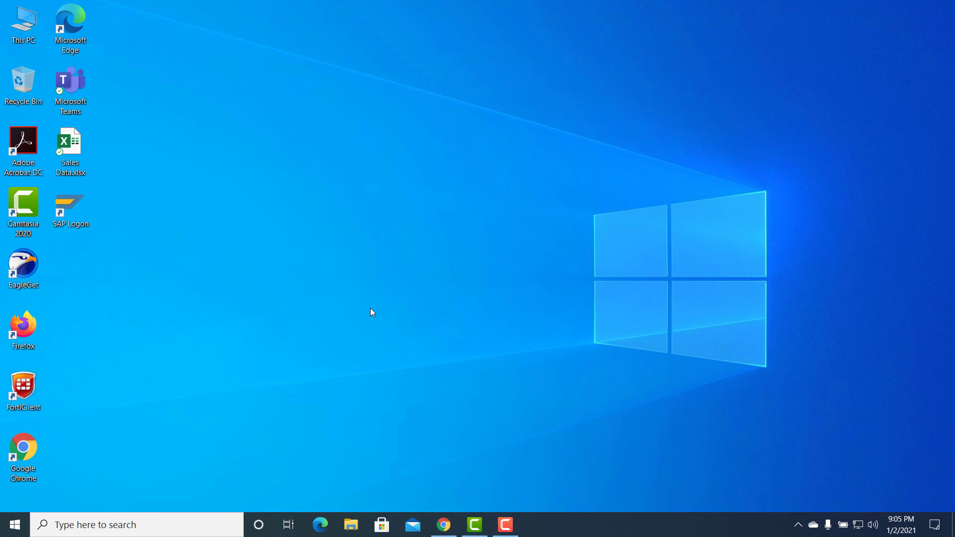
{"action": "right_click", "coordinate": [312, 248]}
{"action": "left_click", "coordinate": [319, 279]}
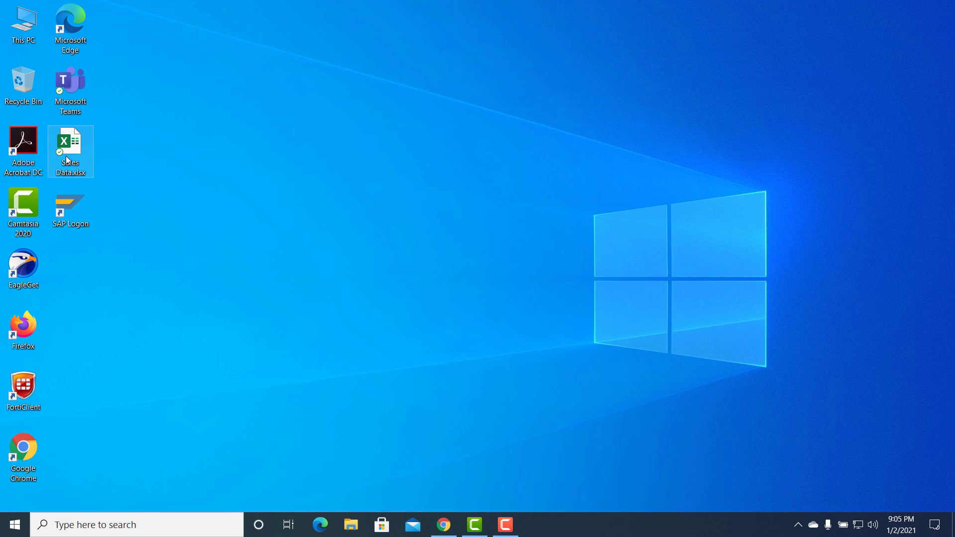
{"action": "double_click", "coordinate": [74, 158]}
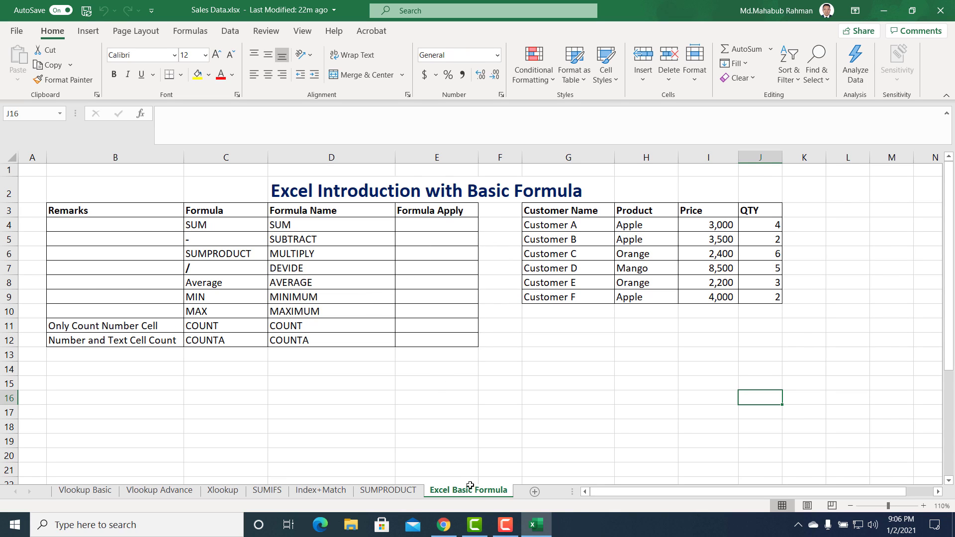
Look through the workbook's worksheets from Vlookup Basic to SUMPRODUCT and return to Excel Basic Formula
{"action": "left_click", "coordinate": [85, 491]}
{"action": "left_click", "coordinate": [159, 491]}
{"action": "left_click", "coordinate": [82, 492]}
{"action": "left_click", "coordinate": [159, 491]}
{"action": "left_click", "coordinate": [222, 491]}
{"action": "left_click", "coordinate": [274, 491]}
{"action": "left_click", "coordinate": [321, 491]}
{"action": "left_click", "coordinate": [388, 490]}
{"action": "left_click", "coordinate": [457, 491]}
Add two blank worksheets after Excel Basic Formula and delete both of them again
{"action": "left_click", "coordinate": [535, 492]}
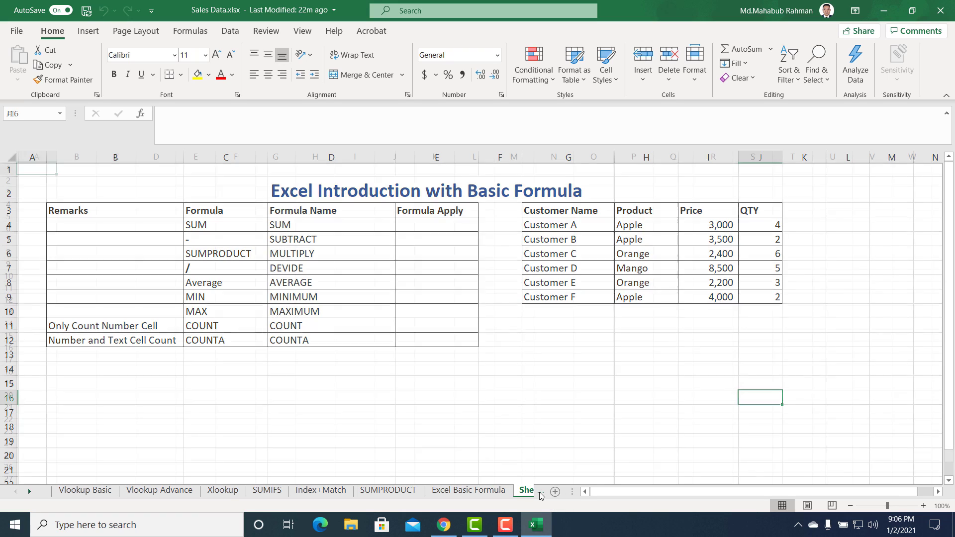
{"action": "left_click", "coordinate": [515, 493]}
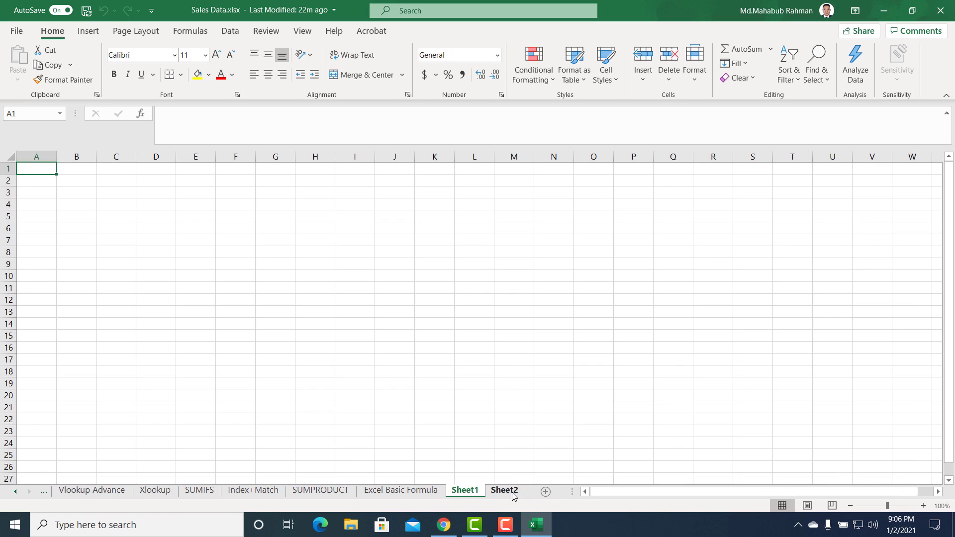
{"action": "left_click", "coordinate": [504, 493]}
{"action": "right_click", "coordinate": [506, 494]}
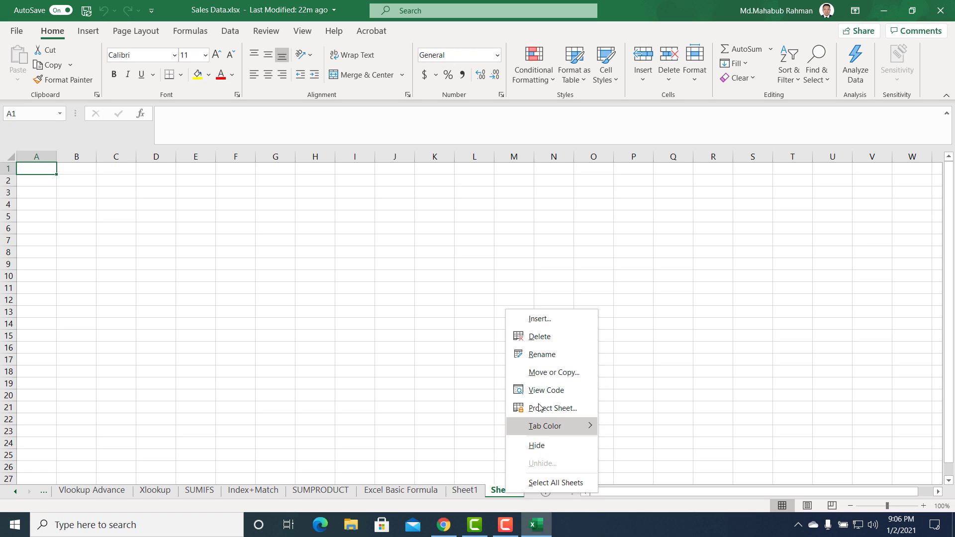
{"action": "left_click", "coordinate": [538, 334]}
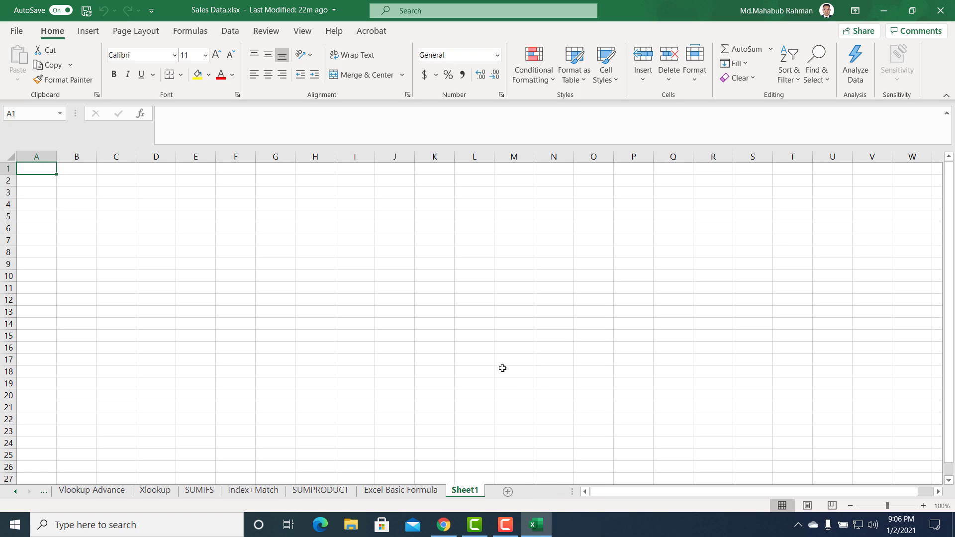
{"action": "right_click", "coordinate": [465, 492]}
{"action": "left_click", "coordinate": [495, 334]}
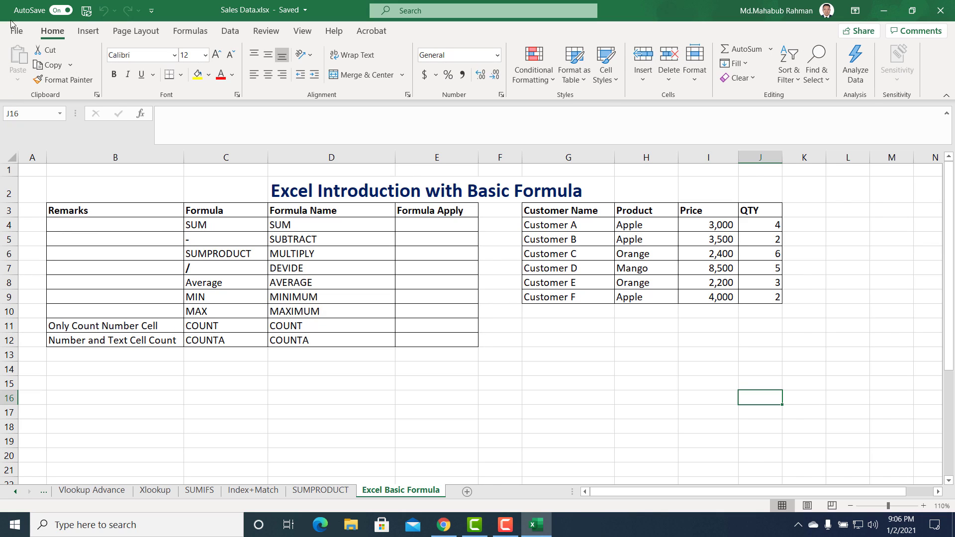
Examine the ribbon's Home, Insert, Page Layout, Formulas, Data, Review, View, Help and Acrobat commands, ending on the Home commands
{"action": "right_click", "coordinate": [369, 88]}
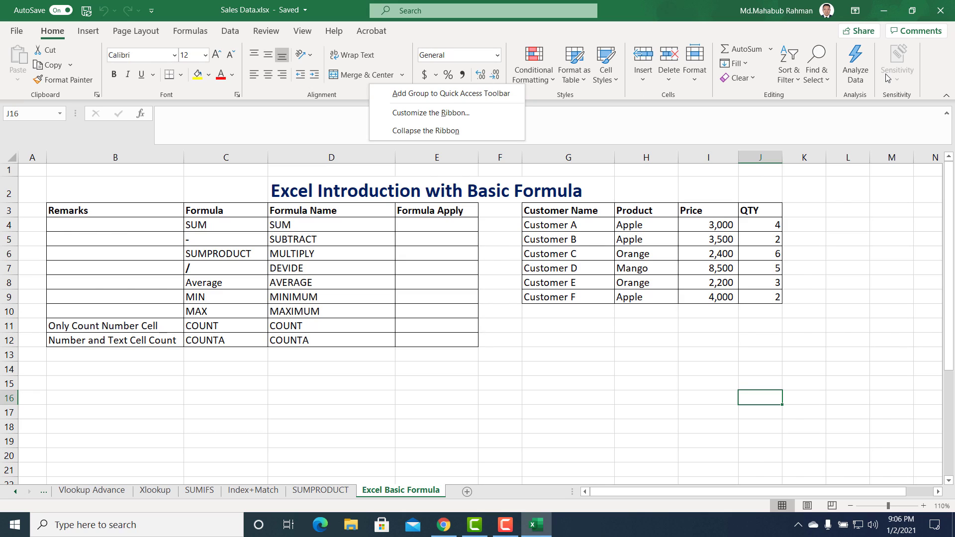
{"action": "left_click", "coordinate": [929, 78]}
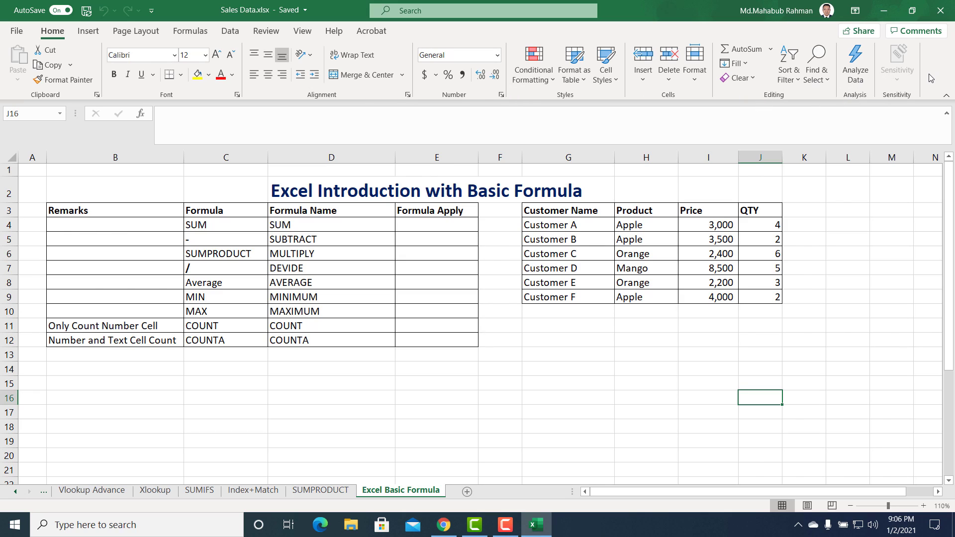
{"action": "left_click", "coordinate": [94, 34]}
{"action": "left_click", "coordinate": [114, 35]}
{"action": "left_click", "coordinate": [52, 33]}
{"action": "left_click", "coordinate": [88, 34]}
{"action": "left_click", "coordinate": [136, 34]}
{"action": "left_click", "coordinate": [198, 35]}
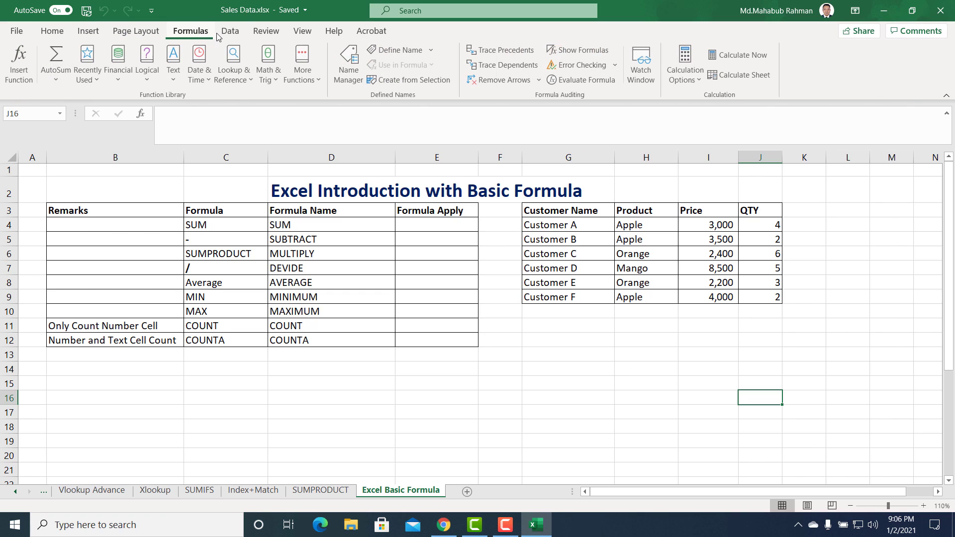
{"action": "left_click", "coordinate": [227, 35]}
{"action": "left_click", "coordinate": [264, 34]}
{"action": "left_click", "coordinate": [300, 32]}
{"action": "left_click", "coordinate": [333, 32]}
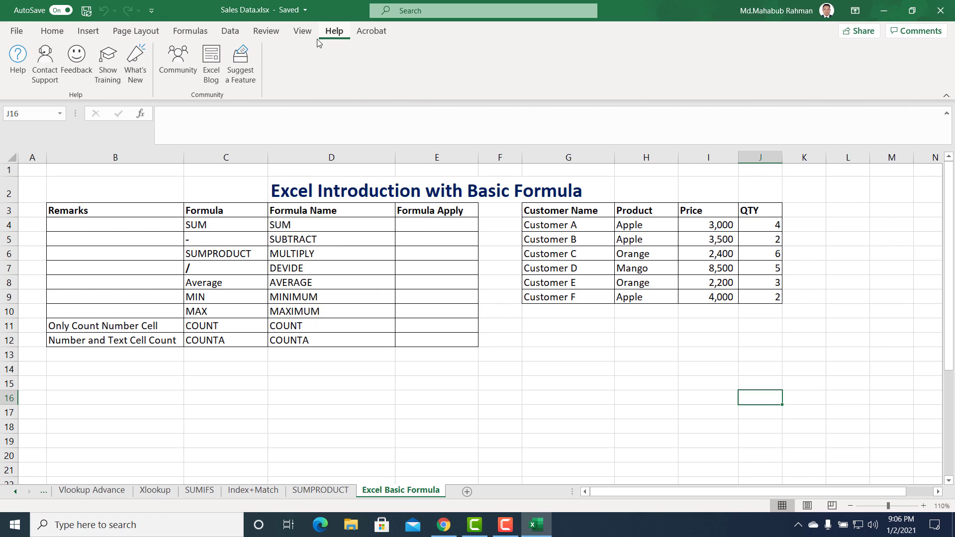
{"action": "left_click", "coordinate": [374, 36]}
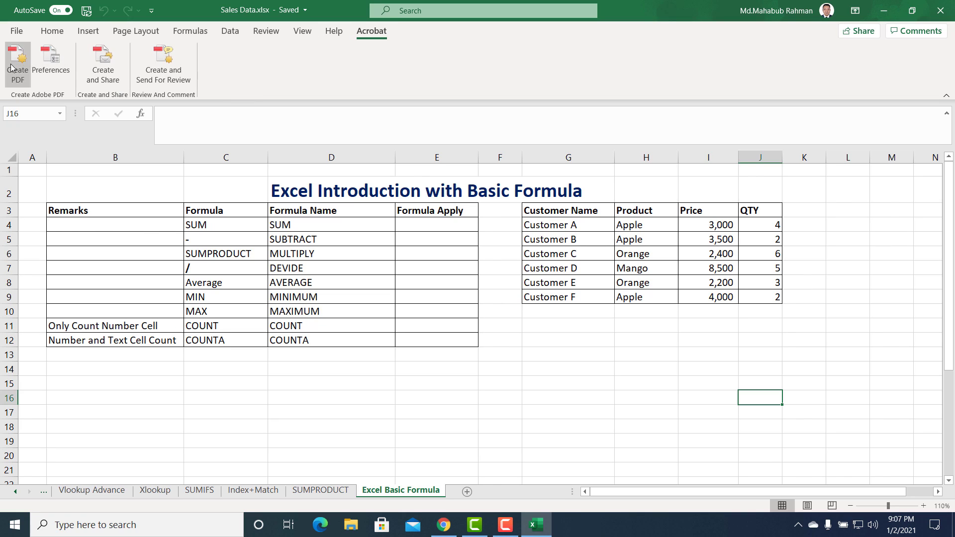
{"action": "left_click", "coordinate": [53, 36]}
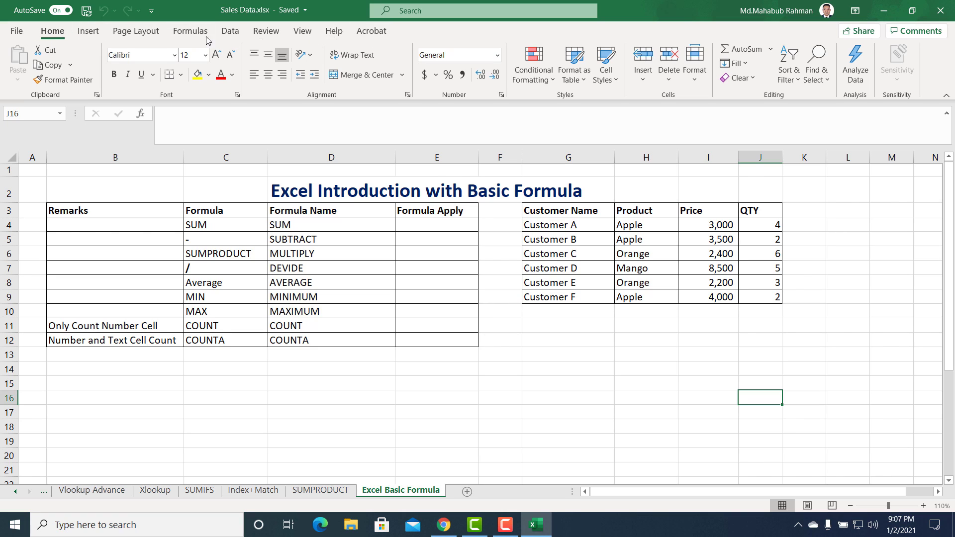
{"action": "left_click", "coordinate": [89, 32]}
{"action": "left_click", "coordinate": [120, 33]}
{"action": "left_click", "coordinate": [62, 32]}
Open the Office Clipboard, view its placement and display options, and close it
{"action": "left_click", "coordinate": [97, 94]}
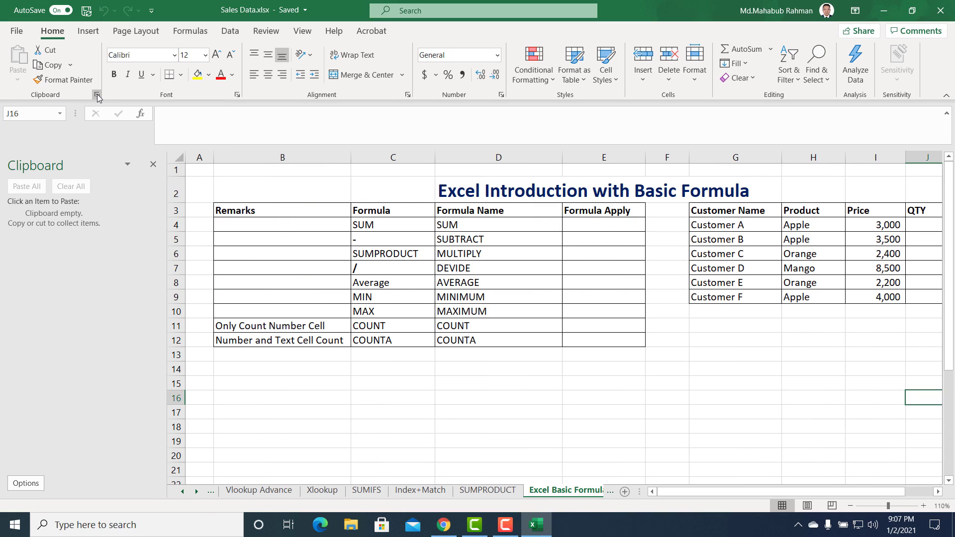
{"action": "left_click", "coordinate": [128, 165]}
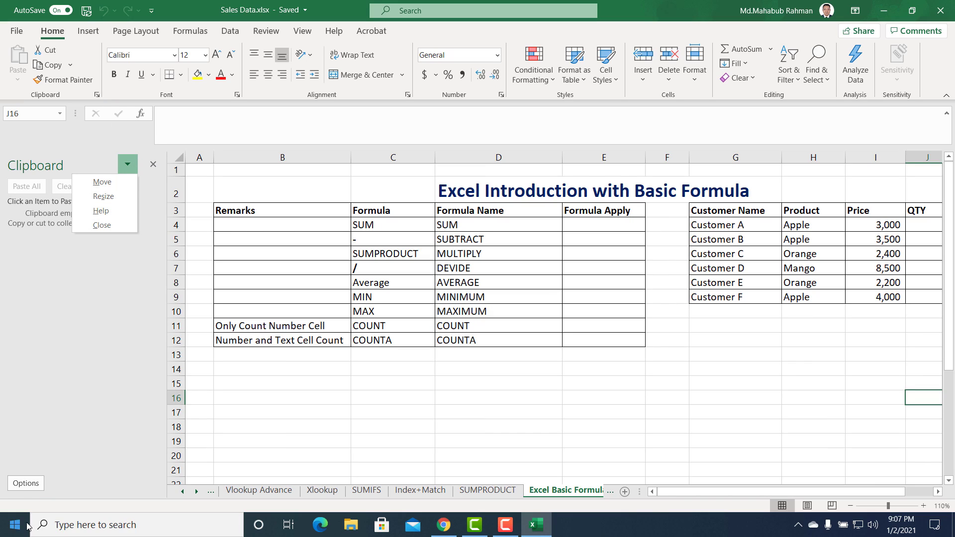
{"action": "left_click", "coordinate": [27, 484]}
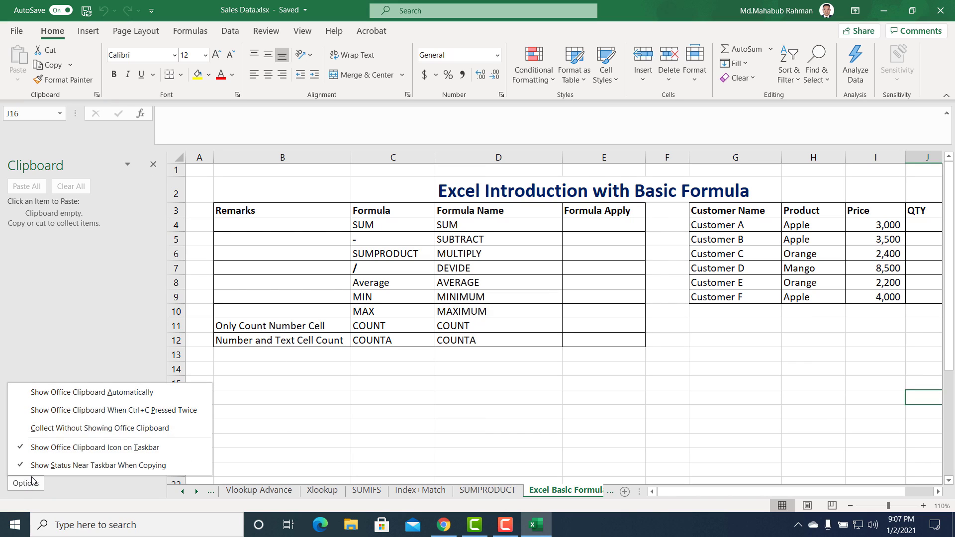
{"action": "left_click", "coordinate": [154, 165]}
{"action": "left_click", "coordinate": [153, 165]}
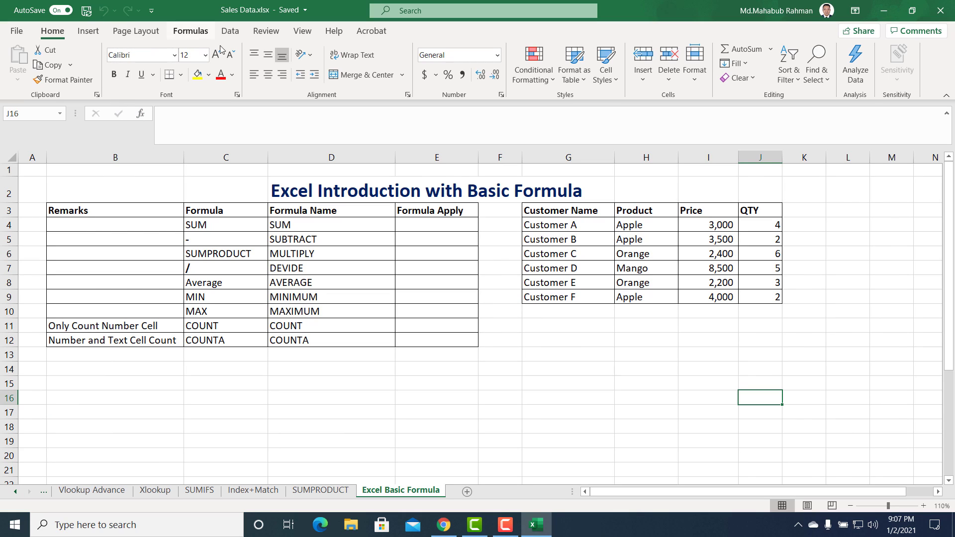
Open Format Cells for the selected cell and examine its font, underline, border, fill, protection and alignment settings
{"action": "left_click", "coordinate": [238, 95]}
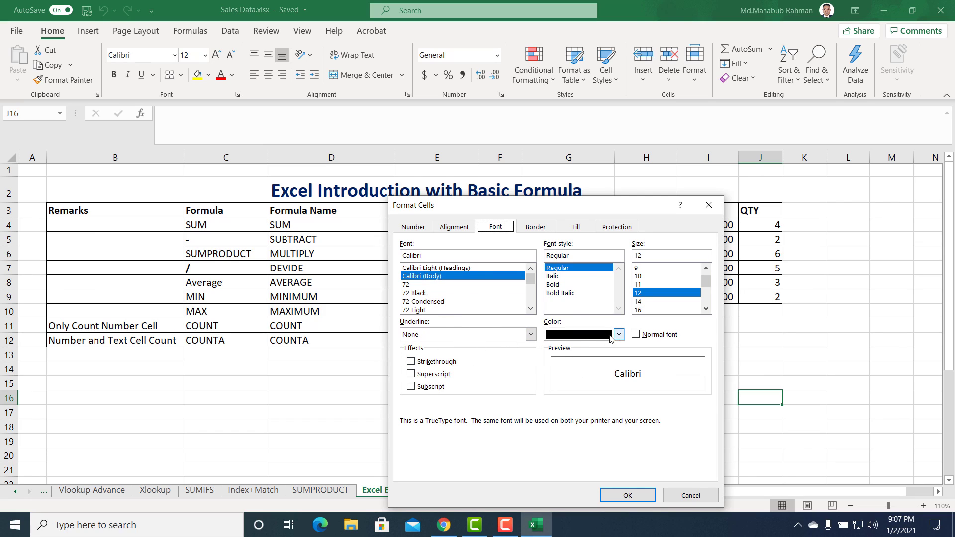
{"action": "left_click", "coordinate": [476, 336]}
{"action": "left_click", "coordinate": [522, 426]}
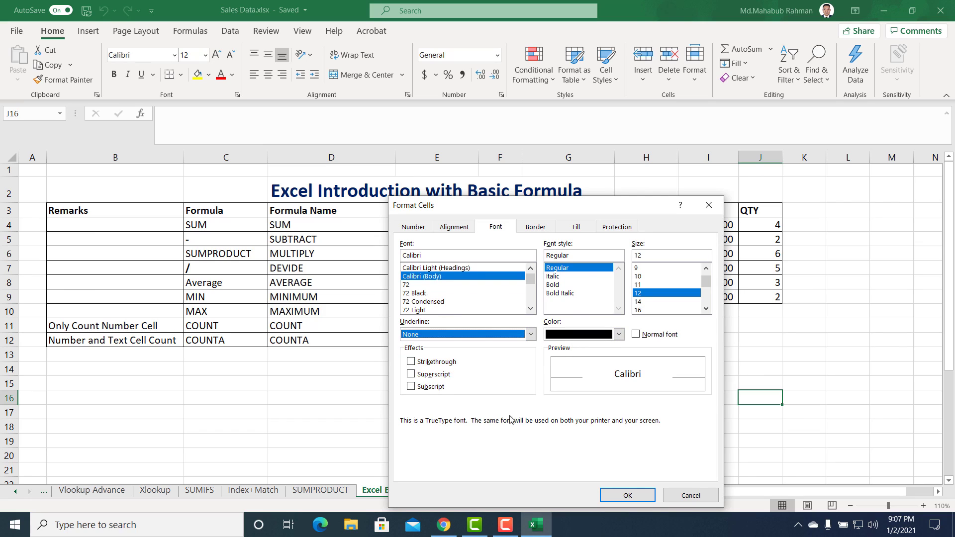
{"action": "left_click", "coordinate": [536, 226]}
{"action": "left_click", "coordinate": [576, 227]}
{"action": "left_click", "coordinate": [617, 227]}
{"action": "left_click", "coordinate": [576, 226]}
{"action": "left_click", "coordinate": [536, 227]}
{"action": "left_click", "coordinate": [496, 227]}
{"action": "left_click", "coordinate": [454, 227]}
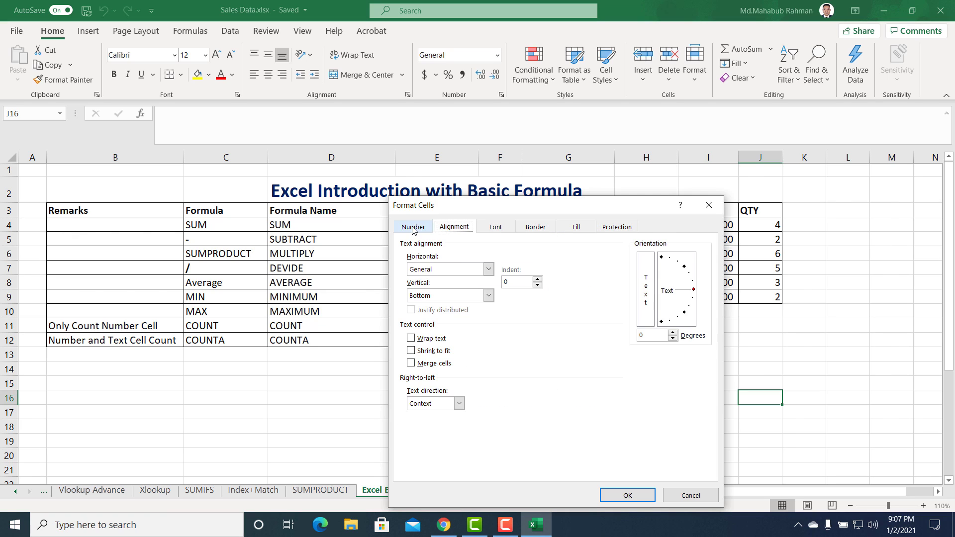
Examine the Number, Accounting, Date and Time format categories, leaving Format Cells without applying a change
{"action": "left_click", "coordinate": [412, 227]}
{"action": "left_click", "coordinate": [422, 264]}
{"action": "left_click", "coordinate": [421, 280]}
{"action": "left_click", "coordinate": [409, 288]}
{"action": "left_click", "coordinate": [409, 296]}
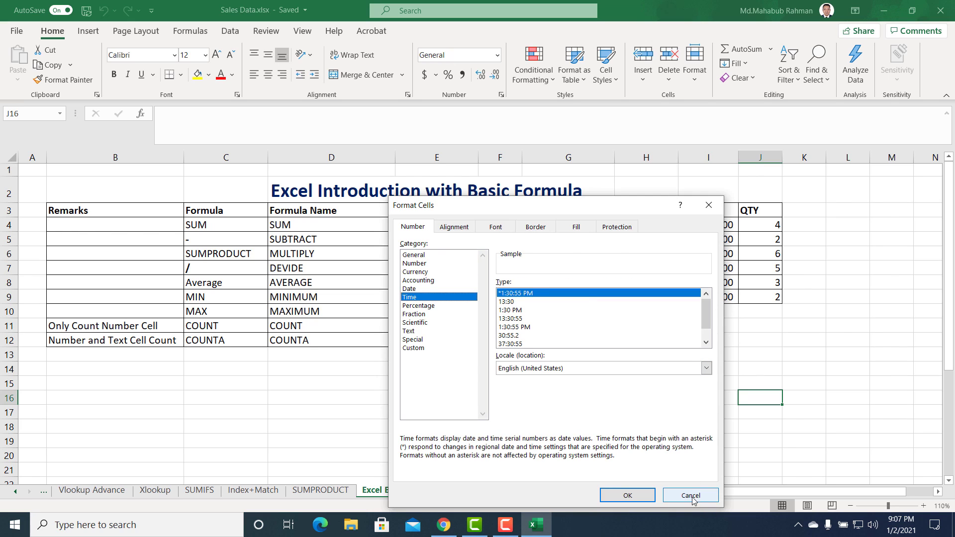
{"action": "left_click", "coordinate": [691, 495]}
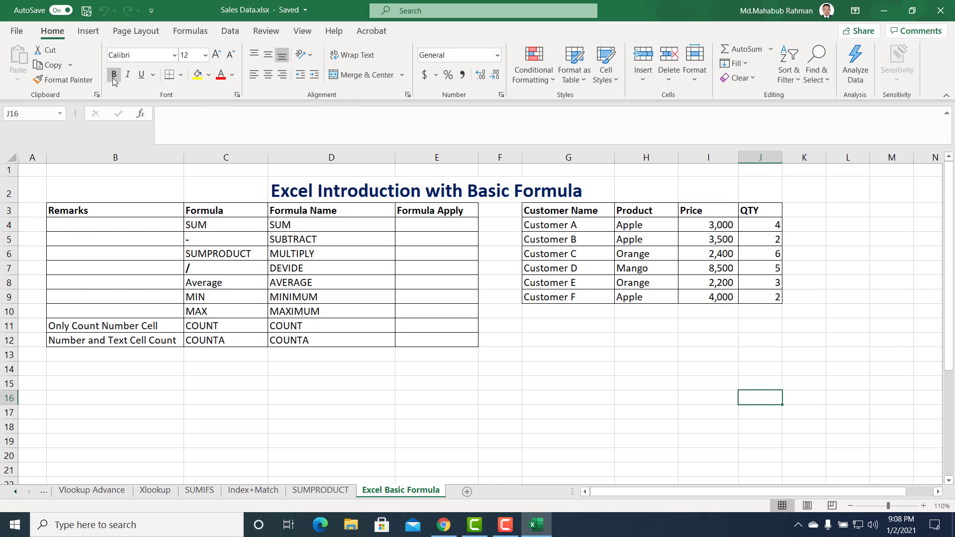
Examine the cell border options and the Insert, Page Layout, Formulas, Data and Review commands, ending on the Home commands
{"action": "left_click", "coordinate": [180, 74]}
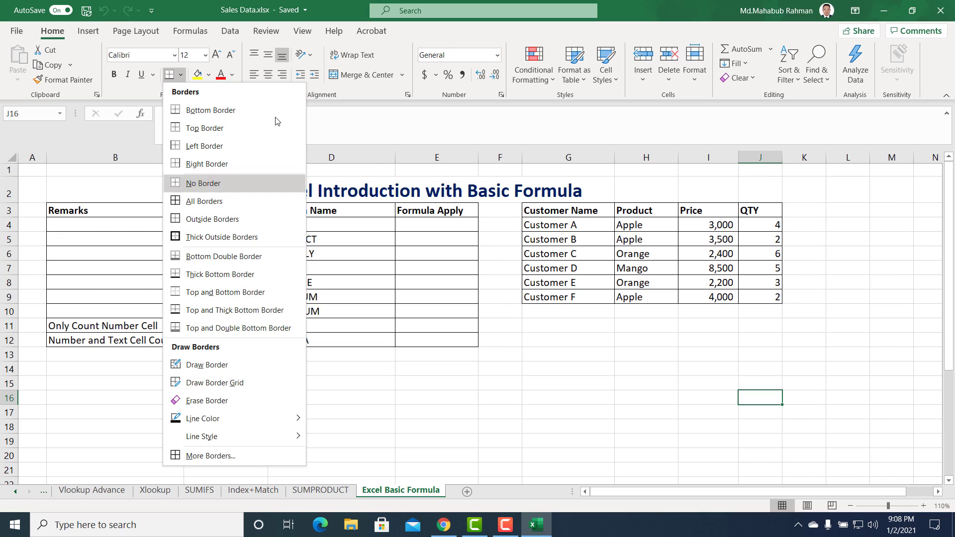
{"action": "left_click", "coordinate": [362, 100]}
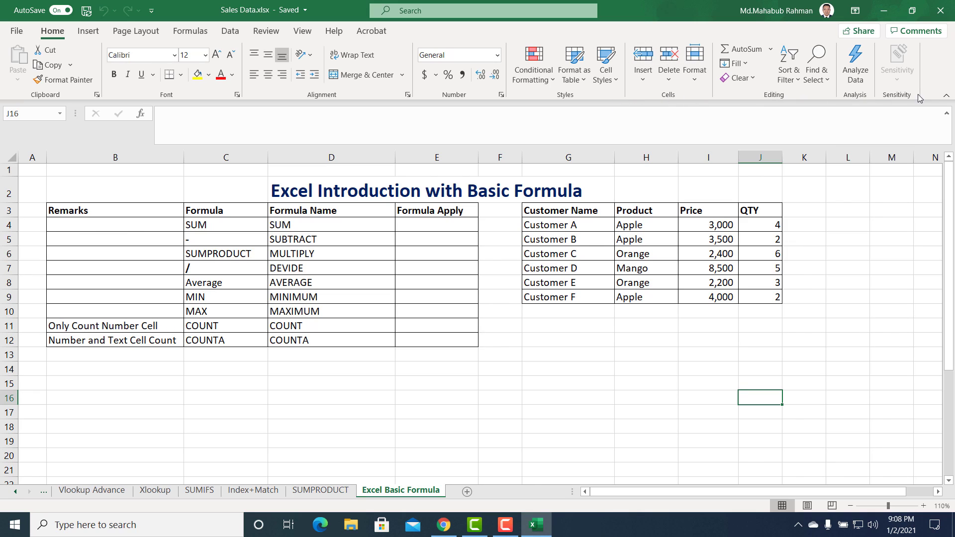
{"action": "left_click", "coordinate": [91, 33]}
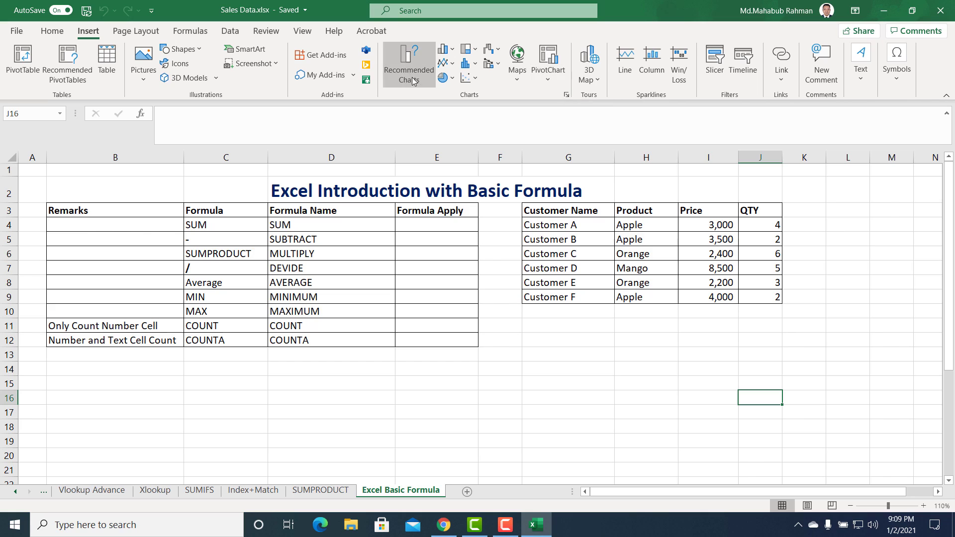
{"action": "left_click", "coordinate": [124, 34]}
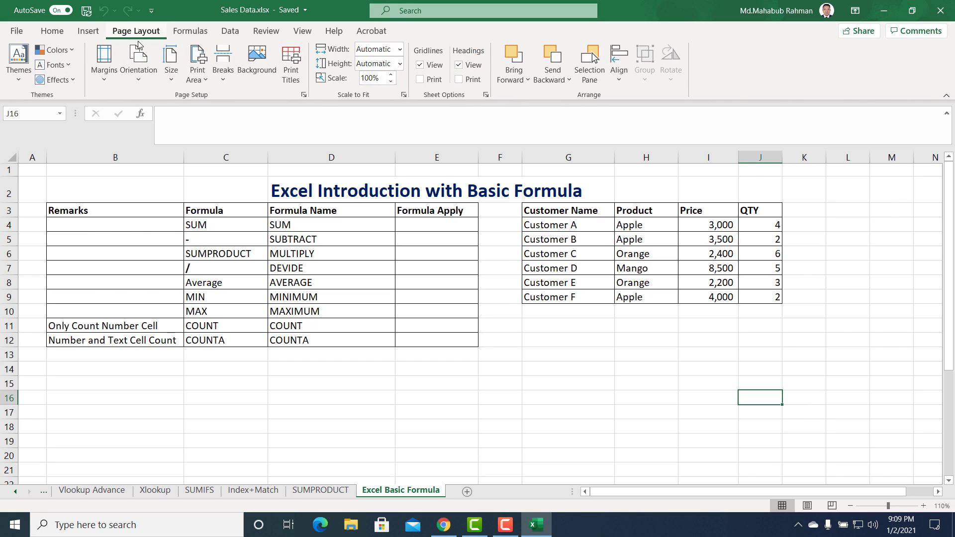
{"action": "left_click", "coordinate": [194, 34]}
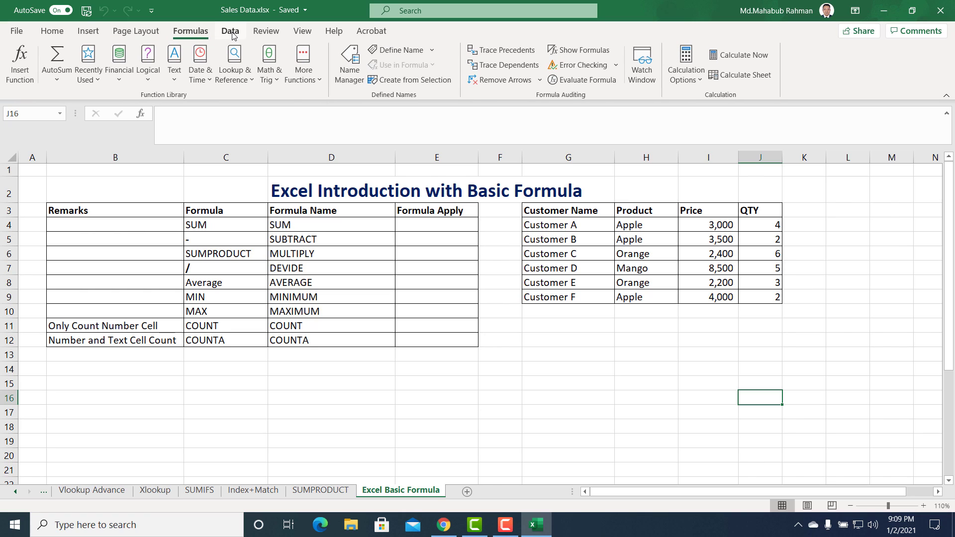
{"action": "left_click", "coordinate": [231, 31]}
{"action": "left_click", "coordinate": [266, 31]}
{"action": "left_click", "coordinate": [52, 31]}
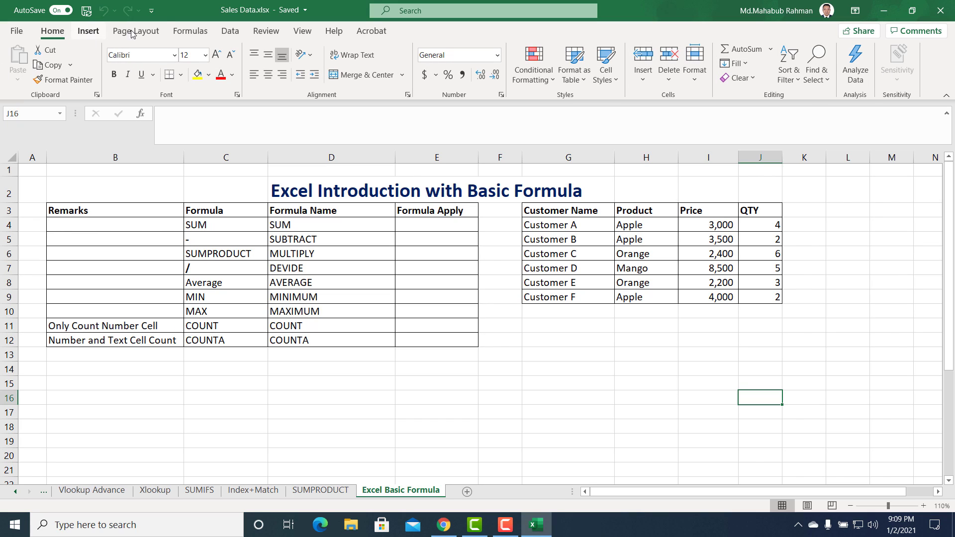
{"action": "left_click", "coordinate": [88, 31]}
{"action": "left_click", "coordinate": [136, 31]}
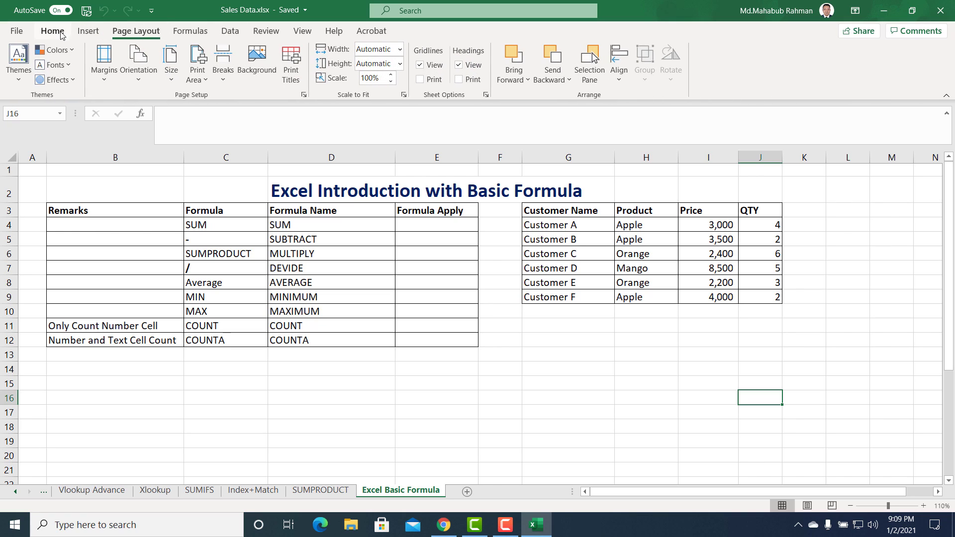
{"action": "left_click", "coordinate": [64, 34]}
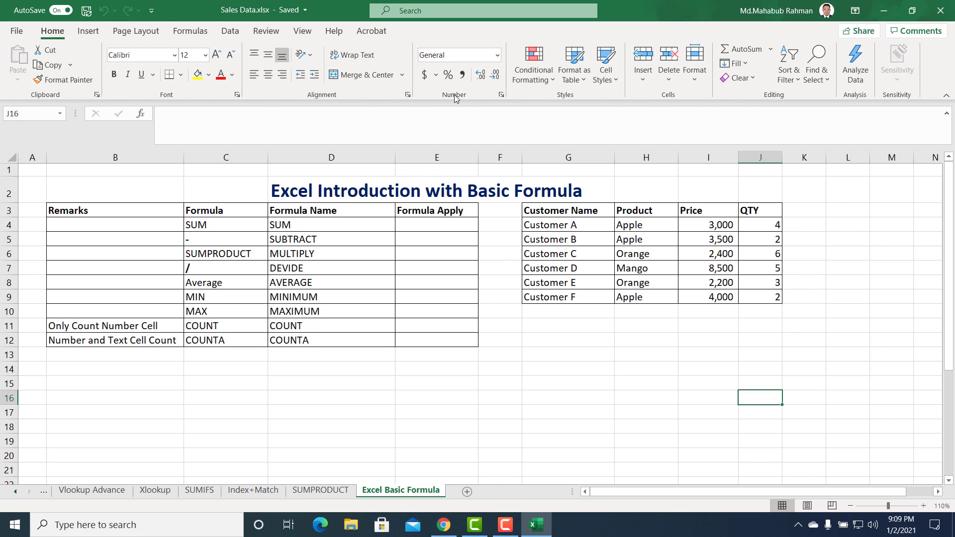
{"action": "left_click", "coordinate": [119, 382]}
{"action": "left_click", "coordinate": [80, 199]}
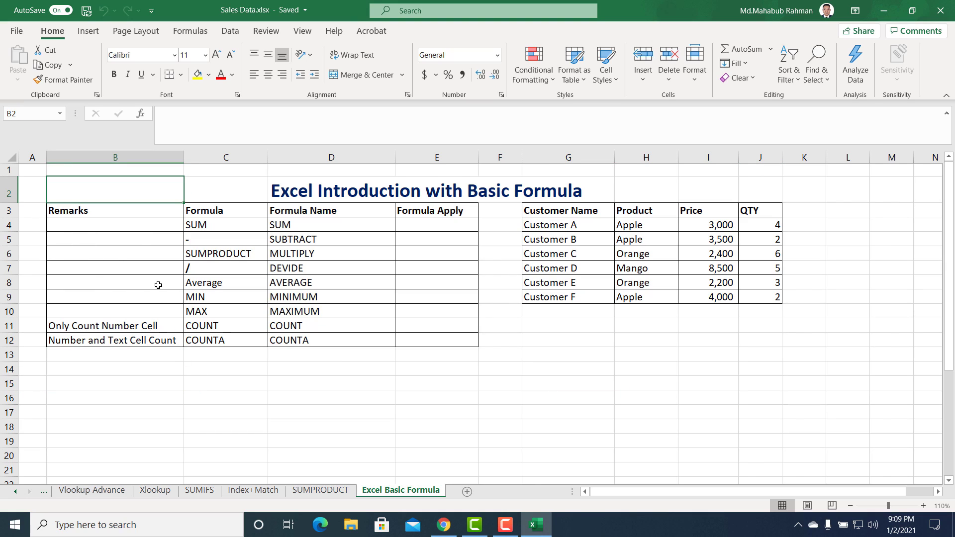
{"action": "left_click", "coordinate": [290, 386]}
{"action": "left_click", "coordinate": [241, 381]}
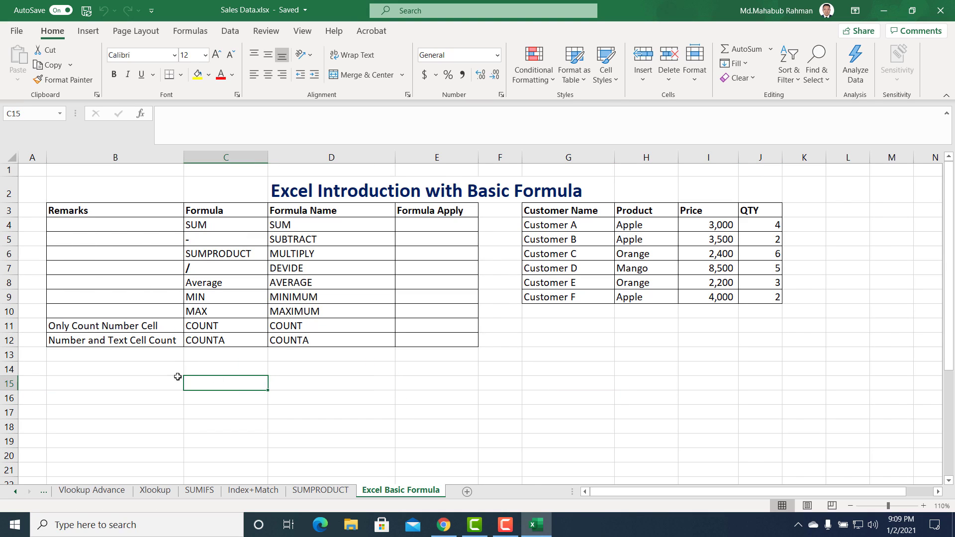
{"action": "left_click", "coordinate": [160, 378]}
{"action": "left_click", "coordinate": [204, 383]}
{"action": "left_click", "coordinate": [300, 383]}
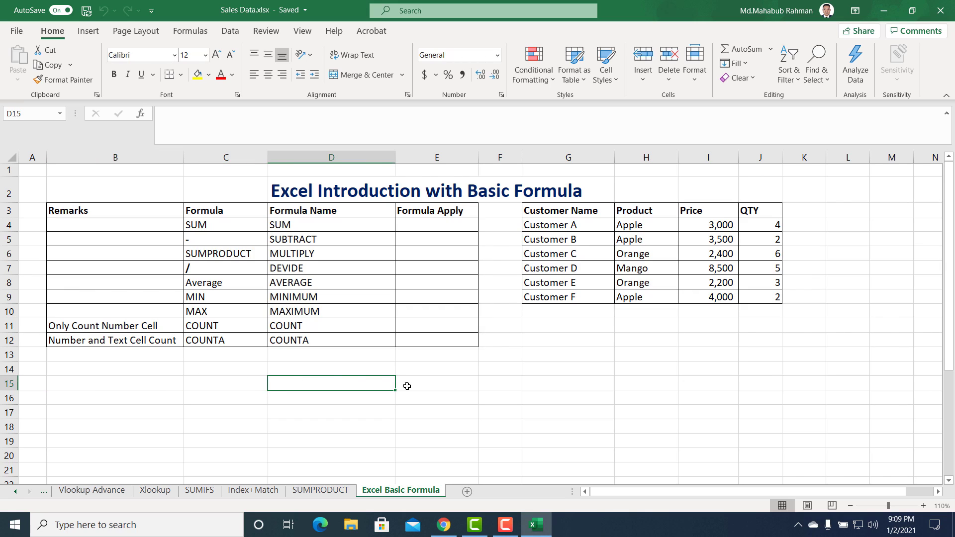
{"action": "left_click", "coordinate": [425, 386]}
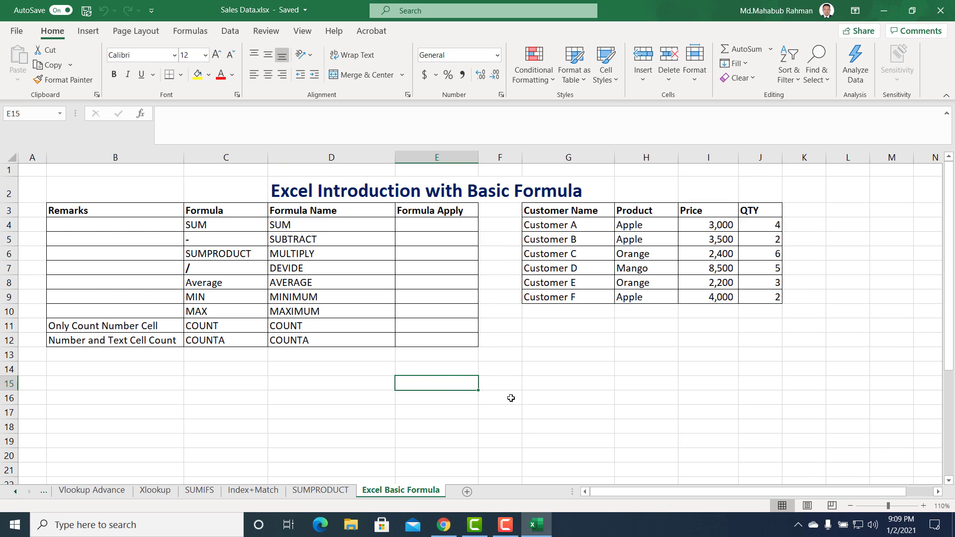
{"action": "left_click", "coordinate": [558, 408]}
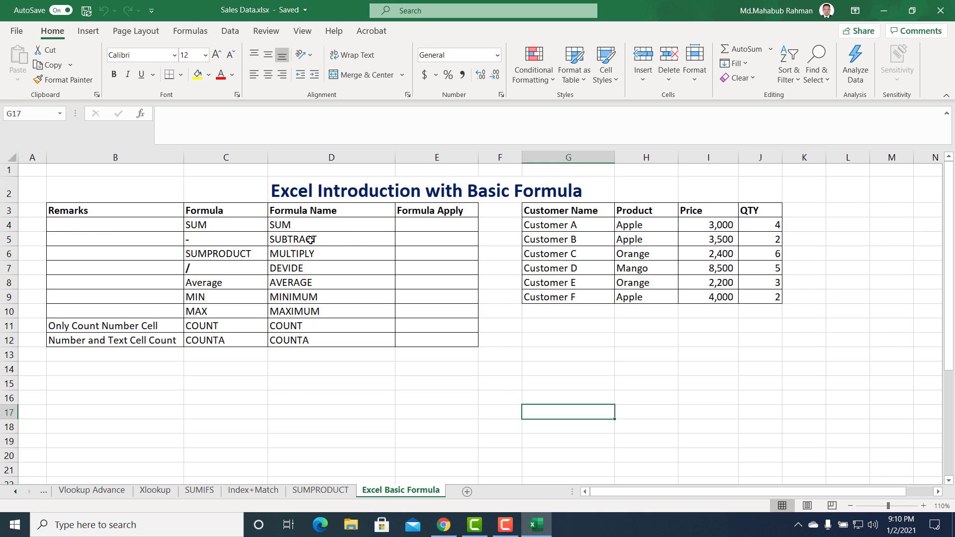
Highlight the SUM entries in cells C4:D4 with a yellow fill
{"action": "left_click_drag", "start_coordinate": [206, 226], "coordinate": [282, 223]}
{"action": "left_click", "coordinate": [197, 74]}
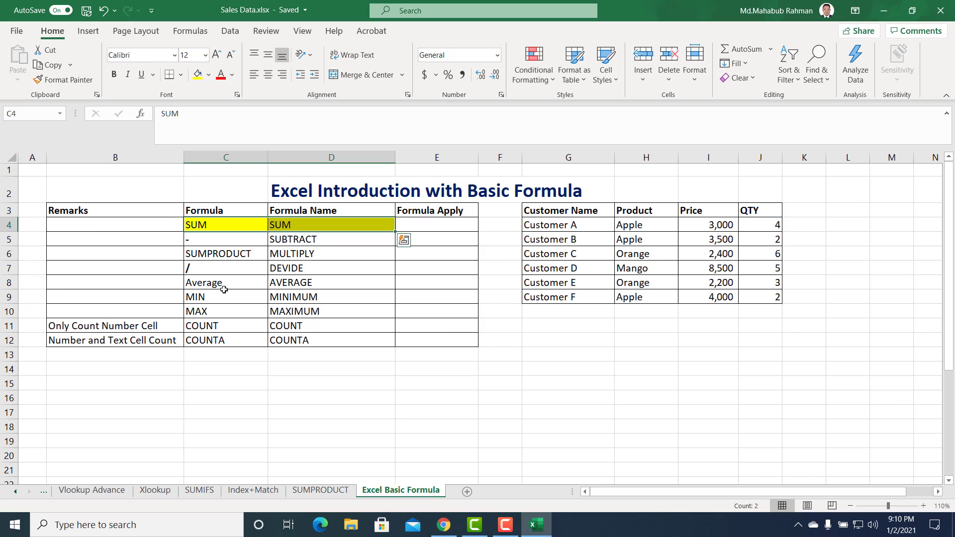
{"action": "left_click", "coordinate": [271, 299]}
{"action": "left_click", "coordinate": [282, 229]}
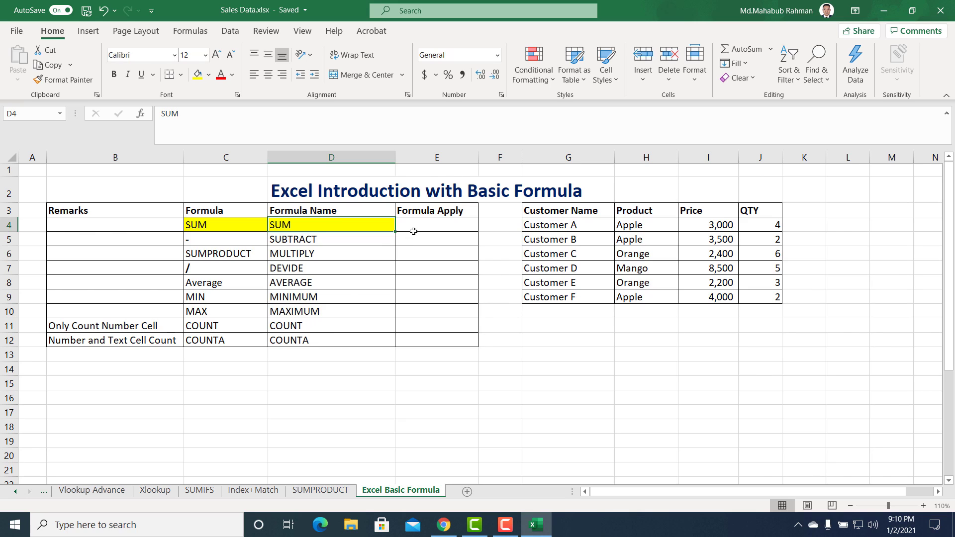
Enter the formula =J4+J5+J6 in cell E4 to add the first three quantities, and check its cell references
{"action": "left_click", "coordinate": [414, 226]}
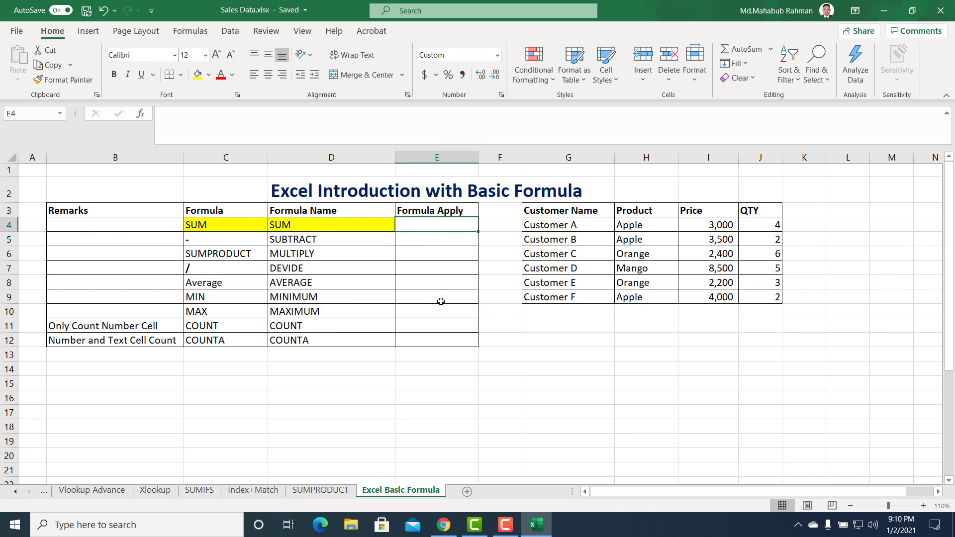
{"action": "type", "text": "="}
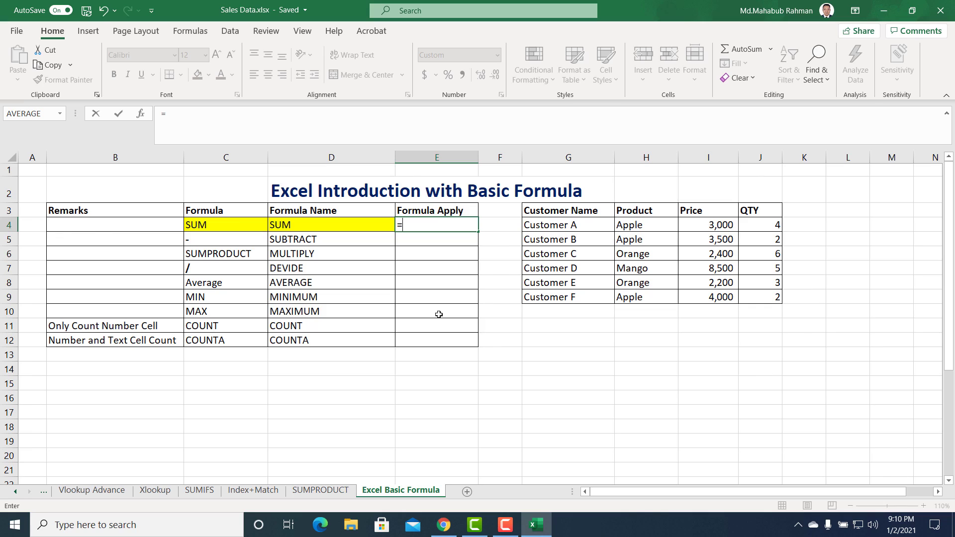
{"action": "left_click", "coordinate": [762, 224]}
{"action": "type", "text": "+"}
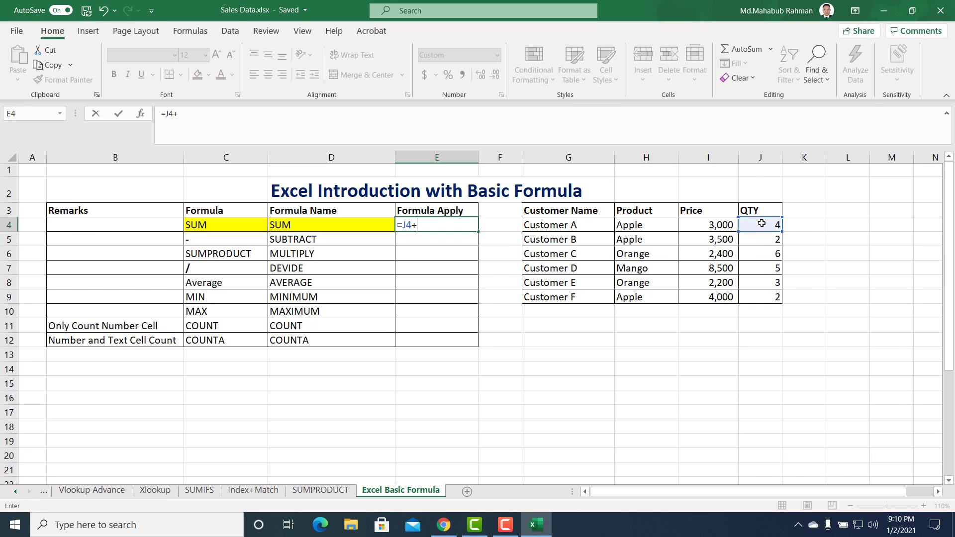
{"action": "left_click", "coordinate": [765, 238]}
{"action": "type", "text": "+"}
{"action": "left_click", "coordinate": [768, 256]}
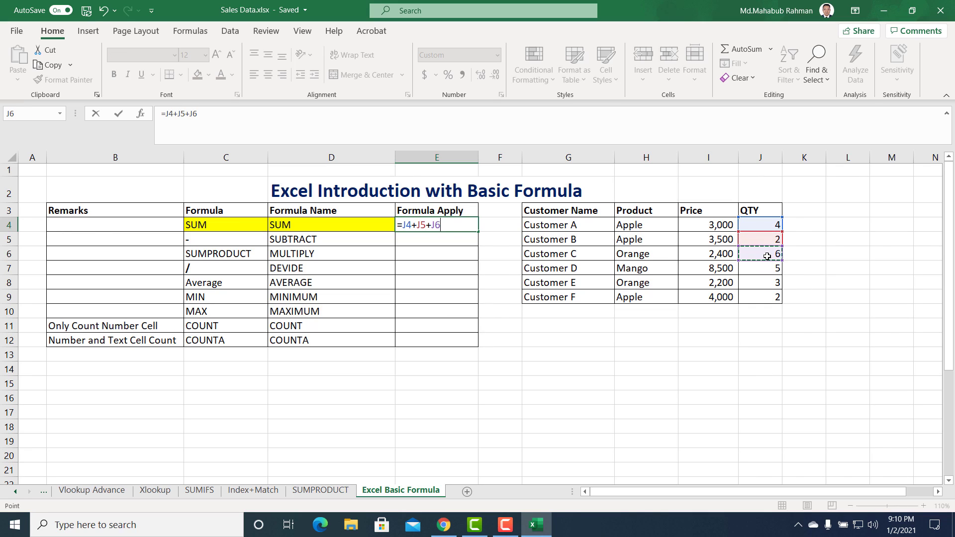
{"action": "key", "text": "Return"}
{"action": "left_click", "coordinate": [453, 223]}
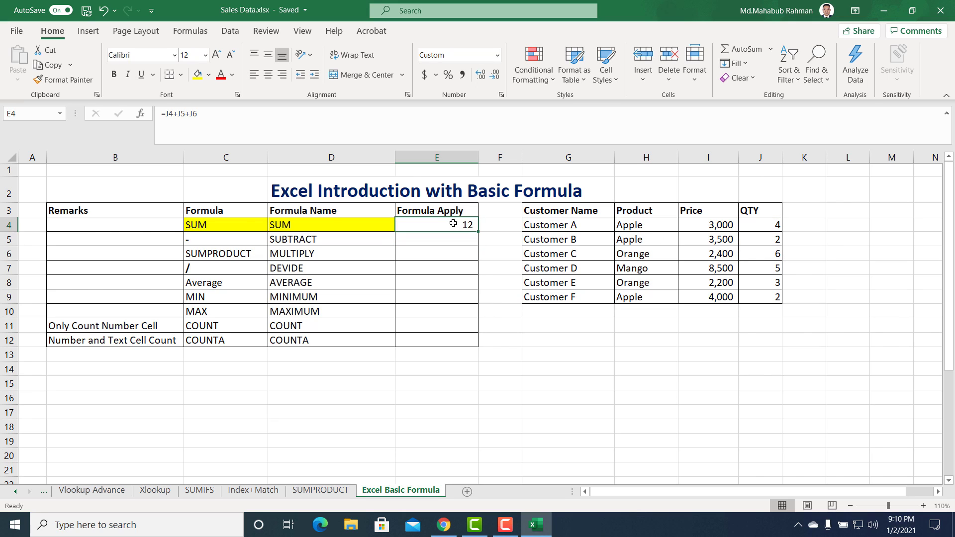
{"action": "double_click", "coordinate": [453, 223]}
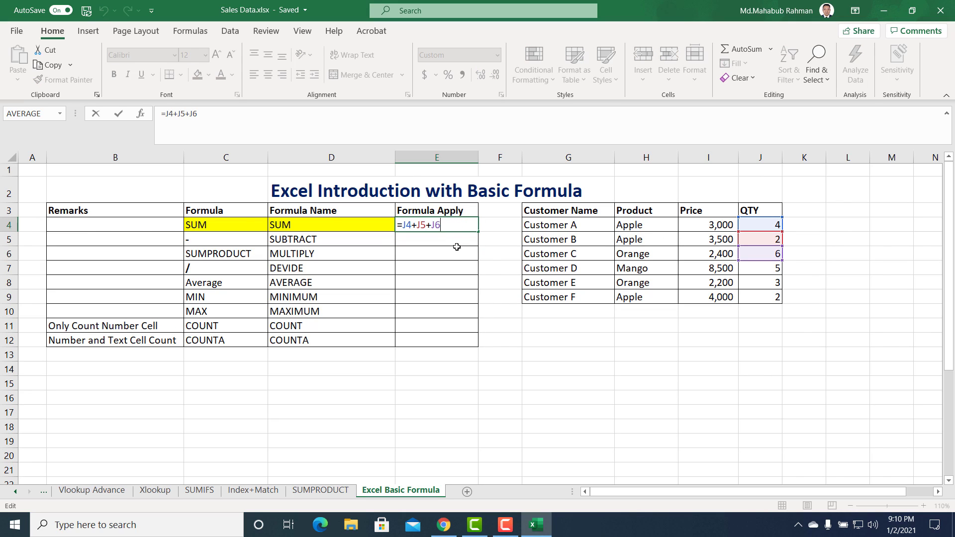
{"action": "key", "text": "Escape"}
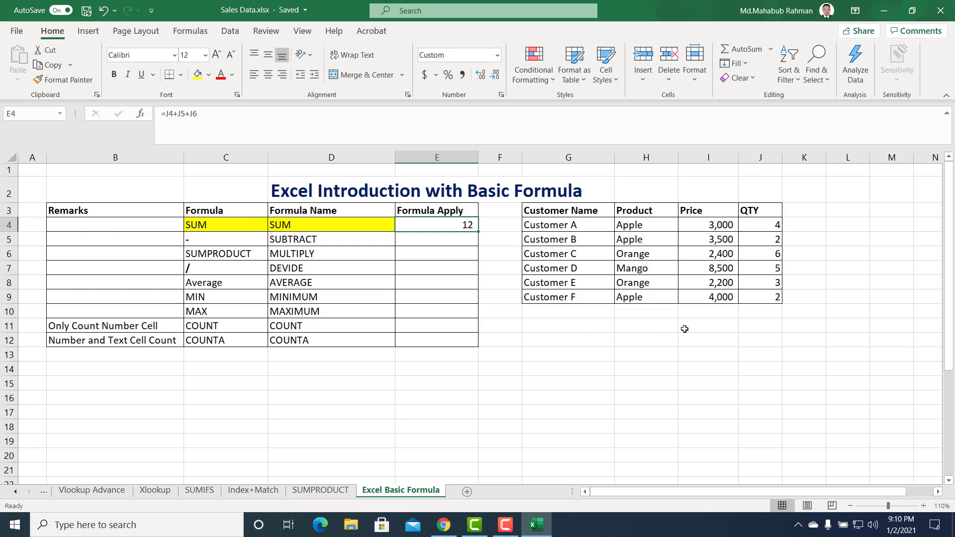
Total the QTY values J4:J9 in cell J10 with AutoSum, and undo the total
{"action": "left_click", "coordinate": [750, 310]}
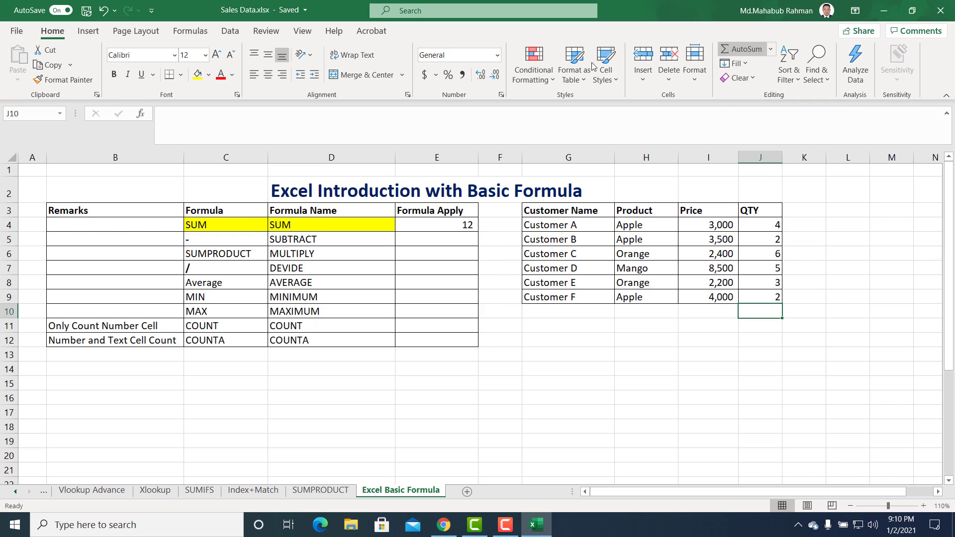
{"action": "left_click", "coordinate": [750, 50]}
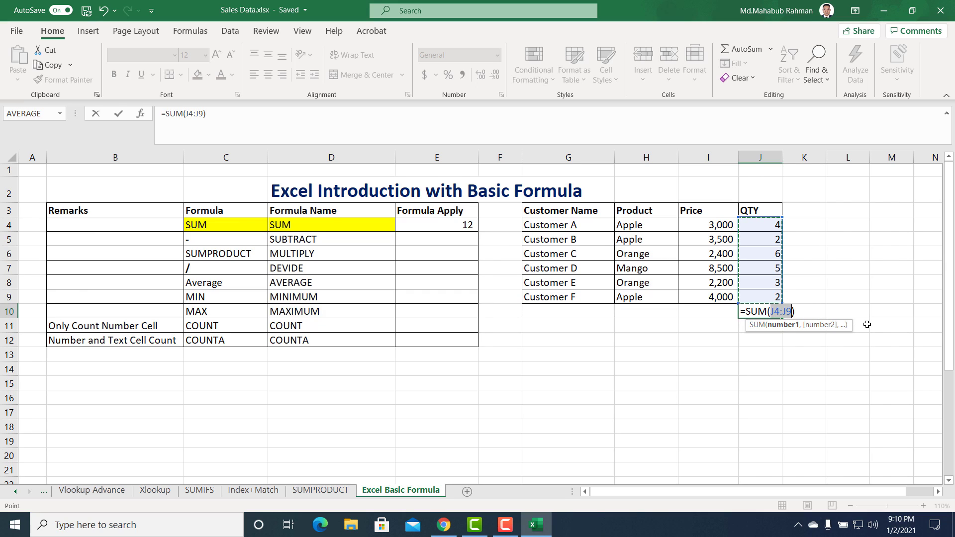
{"action": "key", "text": "Return"}
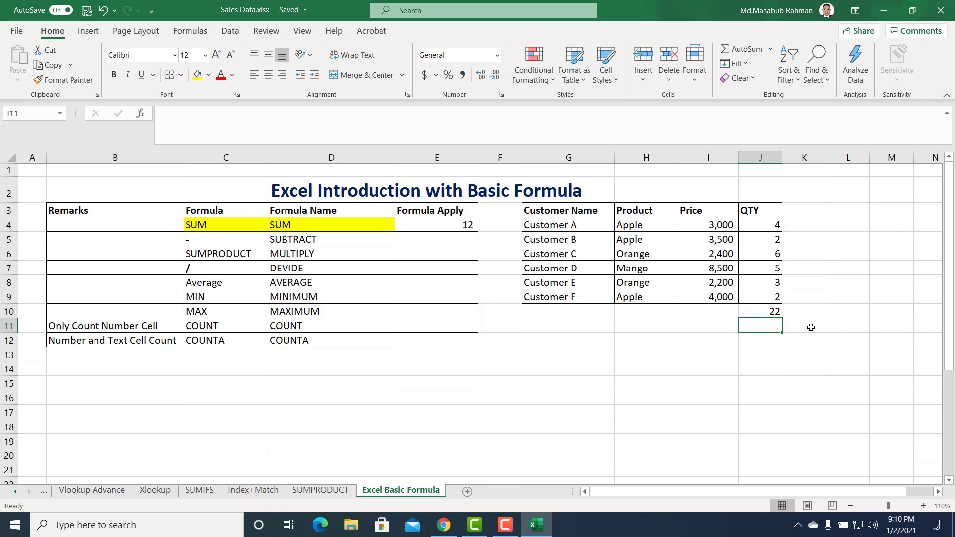
{"action": "left_click", "coordinate": [774, 312]}
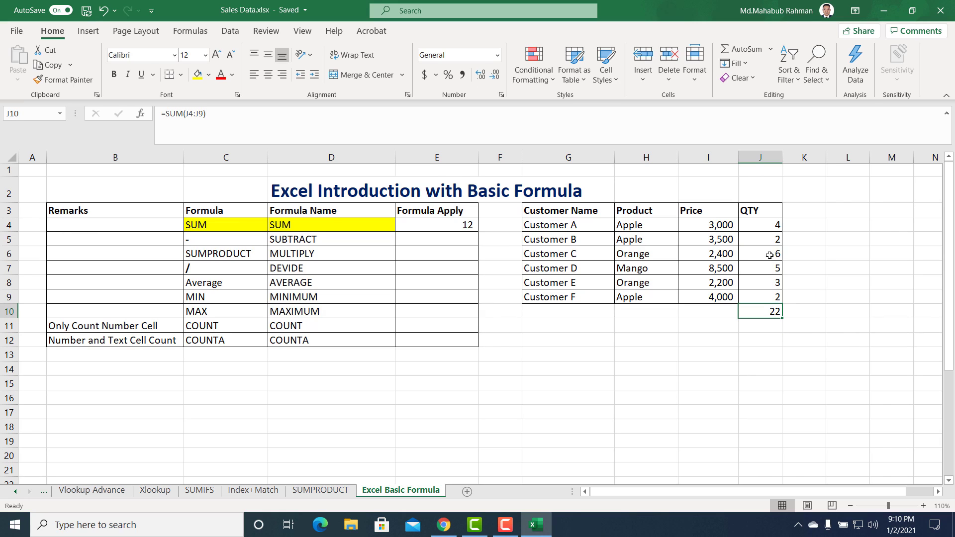
{"action": "key", "text": "ctrl+z"}
{"action": "left_click", "coordinate": [809, 319]}
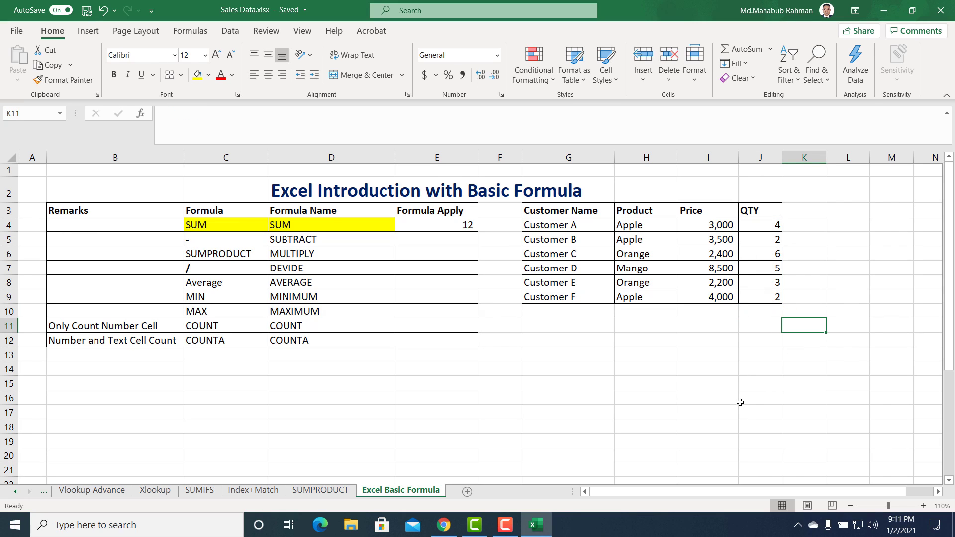
Enter the formula =SUM(J4:J9) in cell J10 to total the QTY column
{"action": "left_click", "coordinate": [434, 229]}
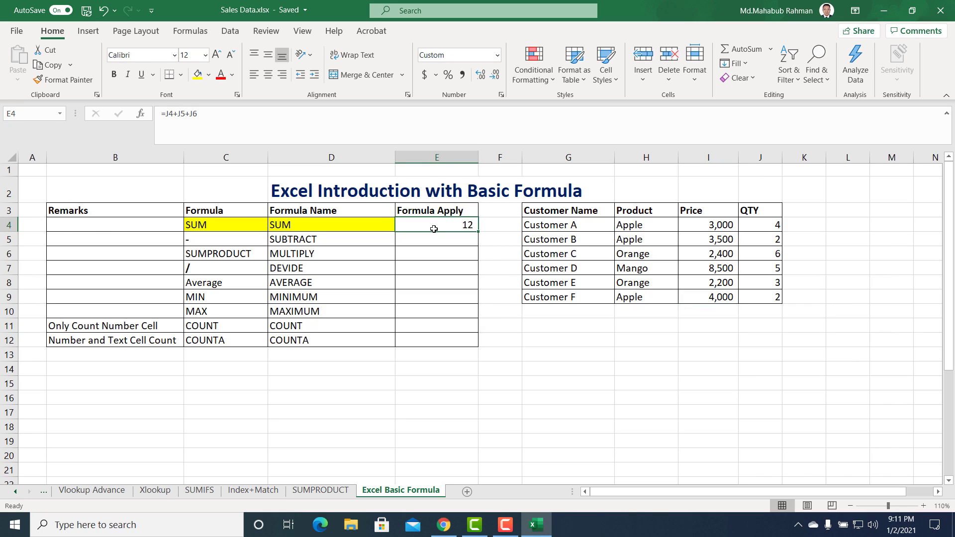
{"action": "left_click", "coordinate": [766, 311]}
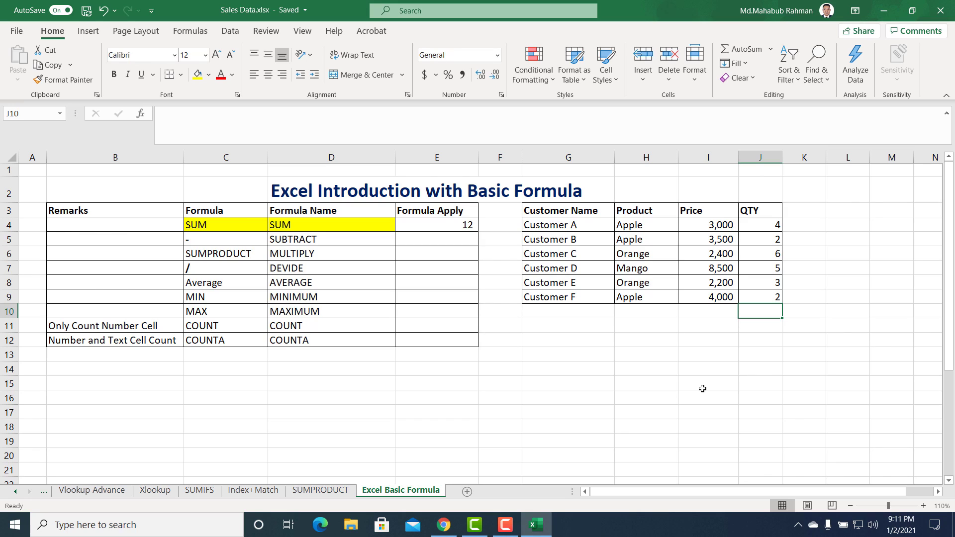
{"action": "type", "text": "="}
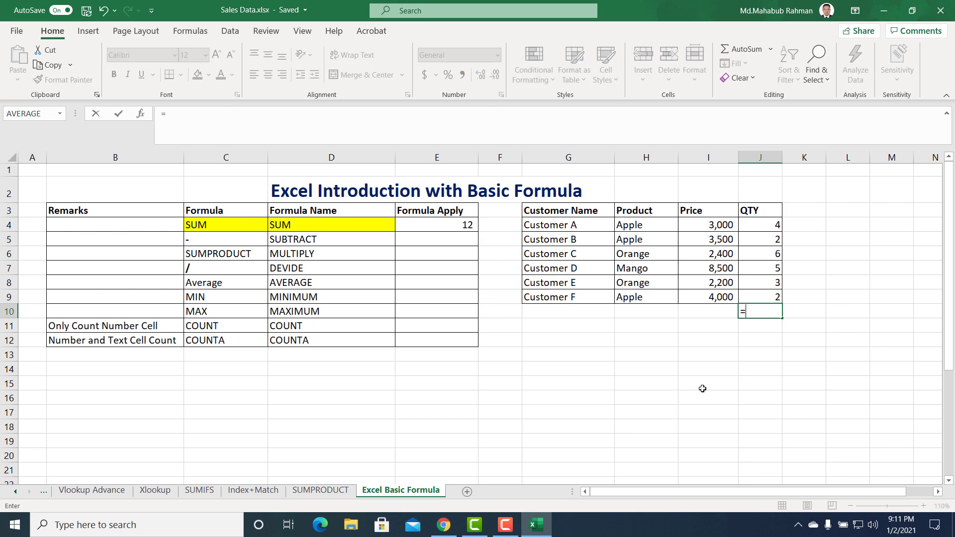
{"action": "type", "text": "sum"}
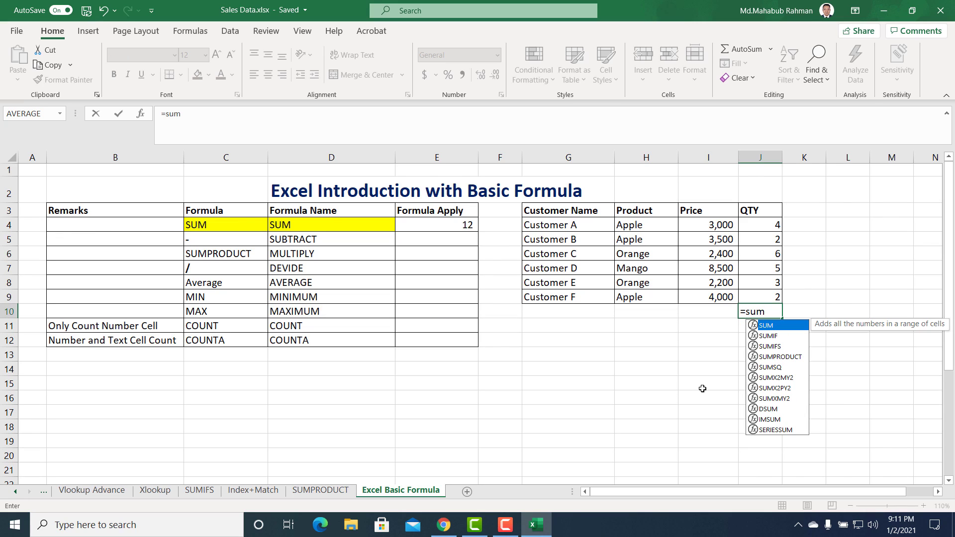
{"action": "key", "text": "Tab"}
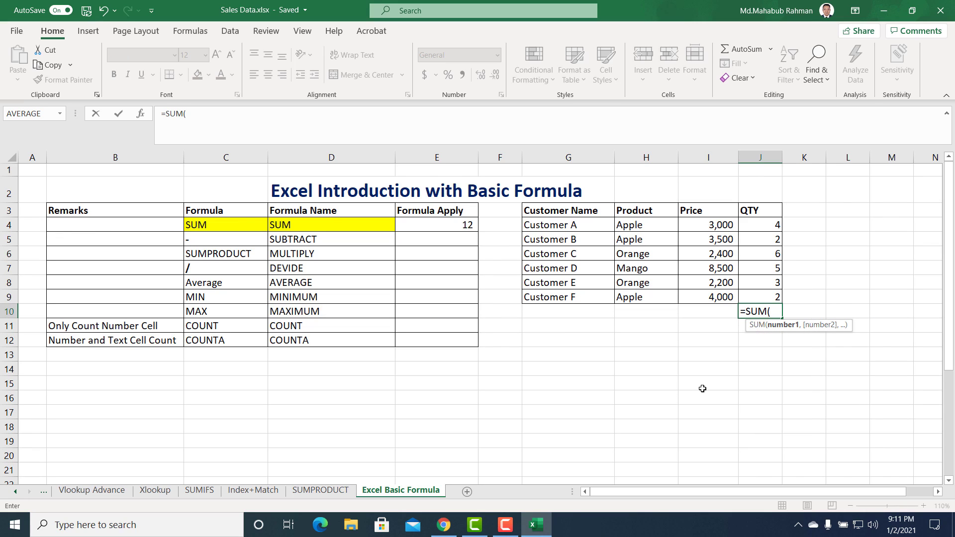
{"action": "left_click", "coordinate": [756, 225]}
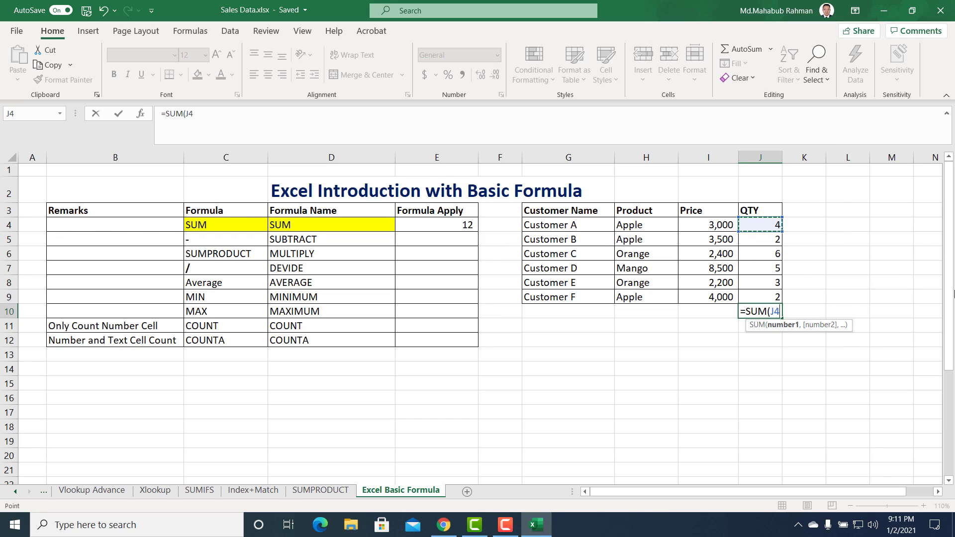
{"action": "left_click_drag", "start_coordinate": [756, 226], "coordinate": [773, 256]}
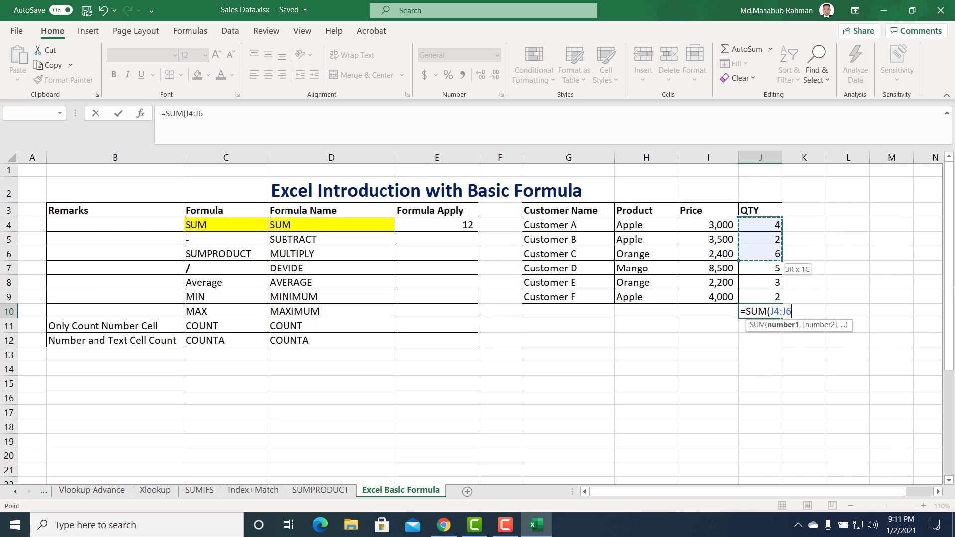
{"action": "key", "text": "shift+Down"}
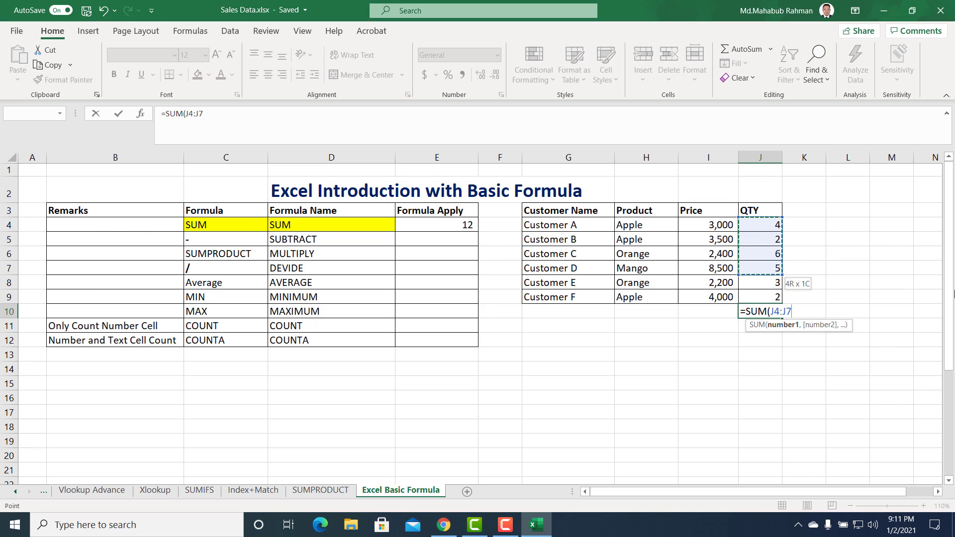
{"action": "key", "text": "shift+Up"}
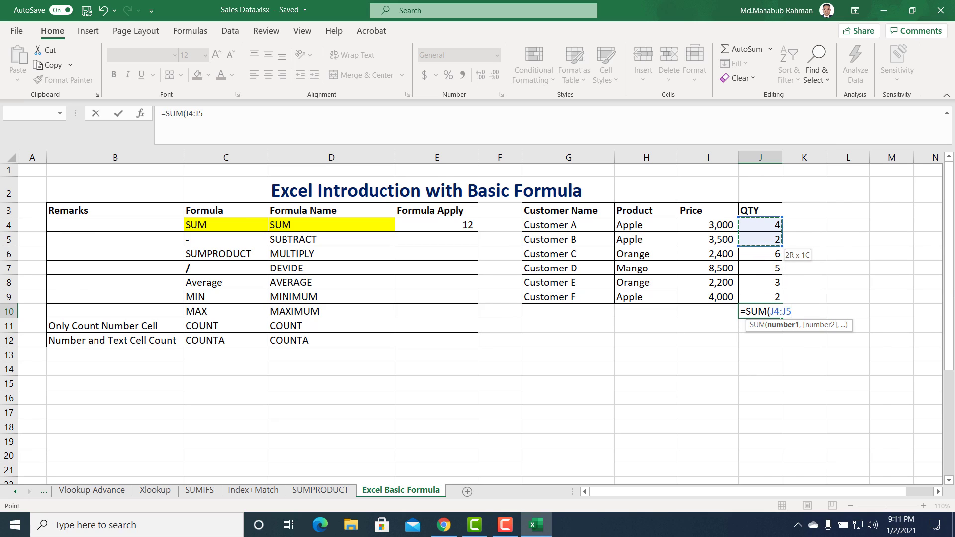
{"action": "left_click", "coordinate": [776, 226]}
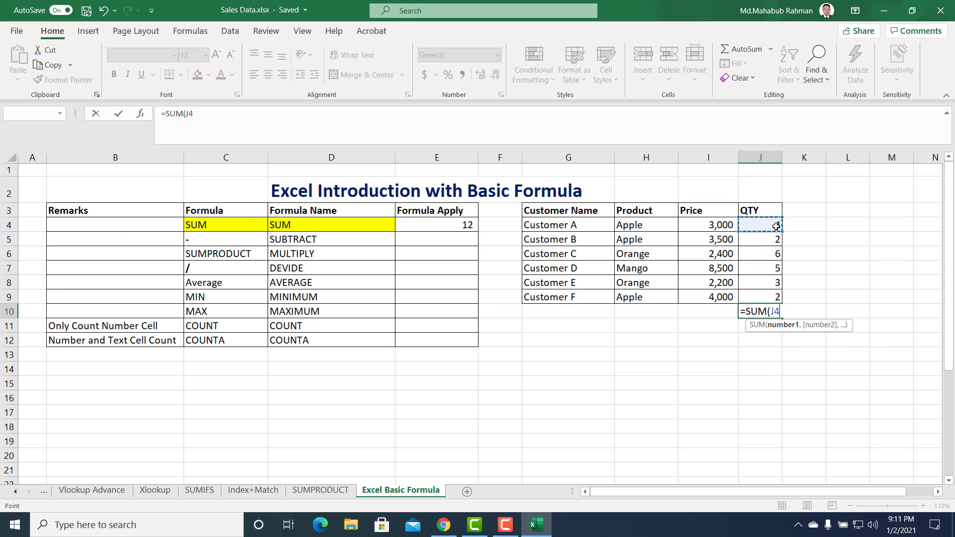
{"action": "key", "text": "shift+Down"}
{"action": "key", "text": "shift+Down"}
{"action": "key", "text": "shift+Down"}
{"action": "key", "text": "shift+Down"}
{"action": "key", "text": "shift+Down"}
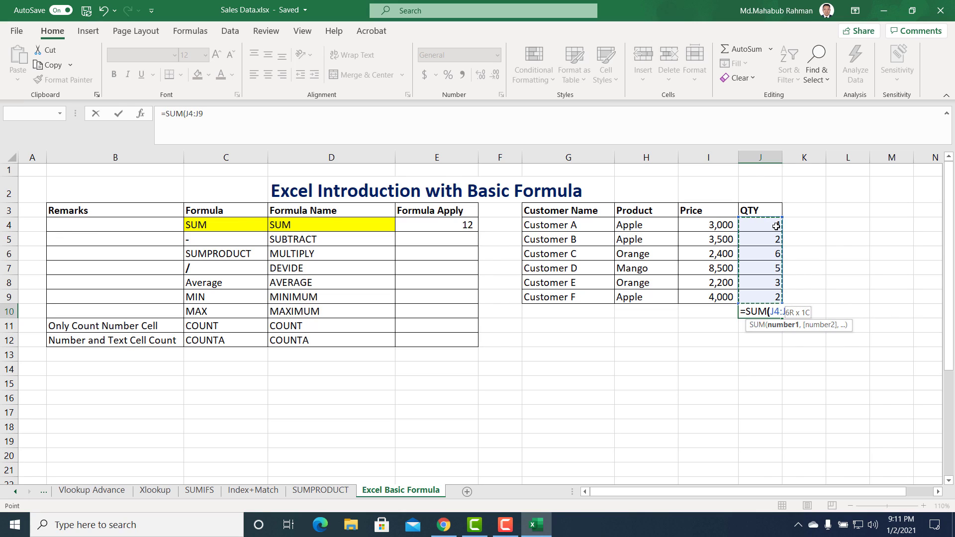
{"action": "type", "text": ")"}
{"action": "key", "text": "Return"}
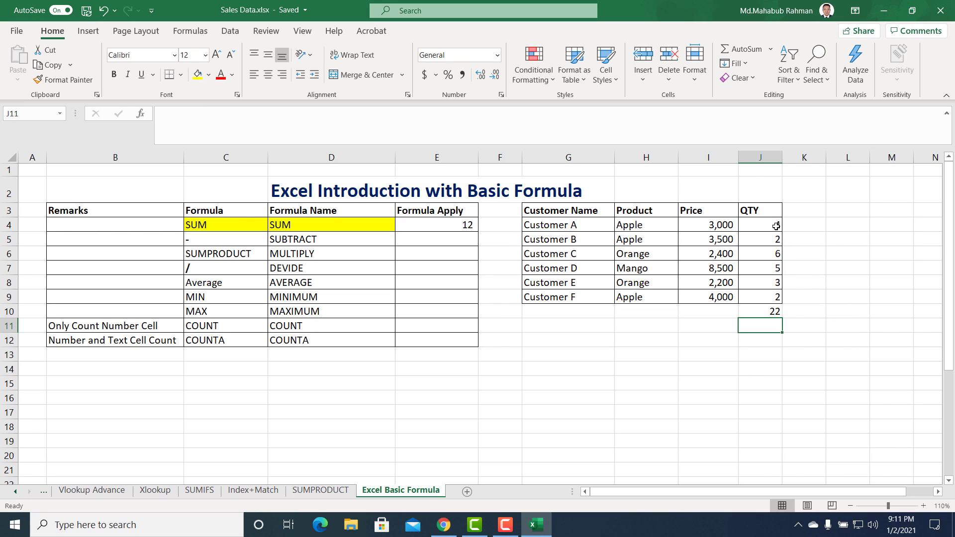
Label cell H10 as Result and make the row H10:J10 bold
{"action": "key", "text": "Up"}
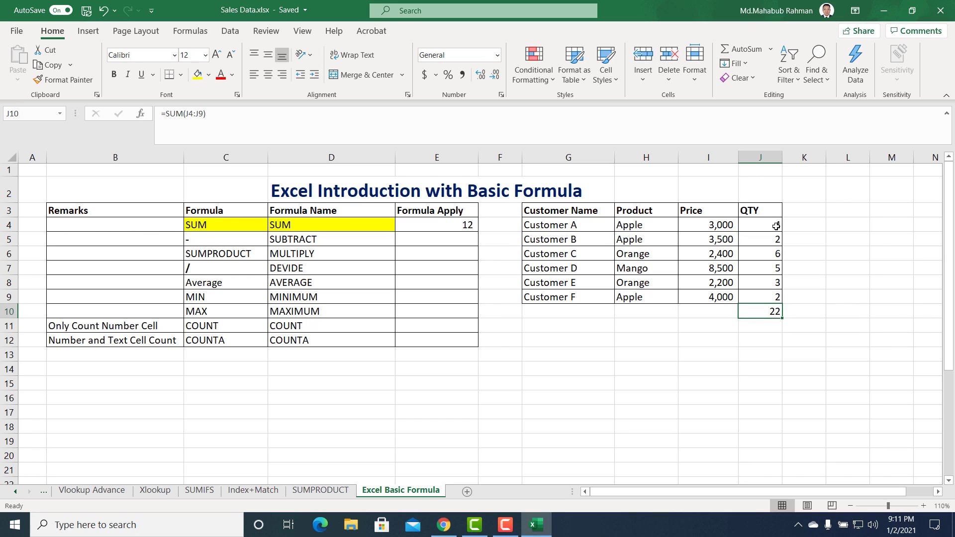
{"action": "key", "text": "Left"}
{"action": "key", "text": "Left"}
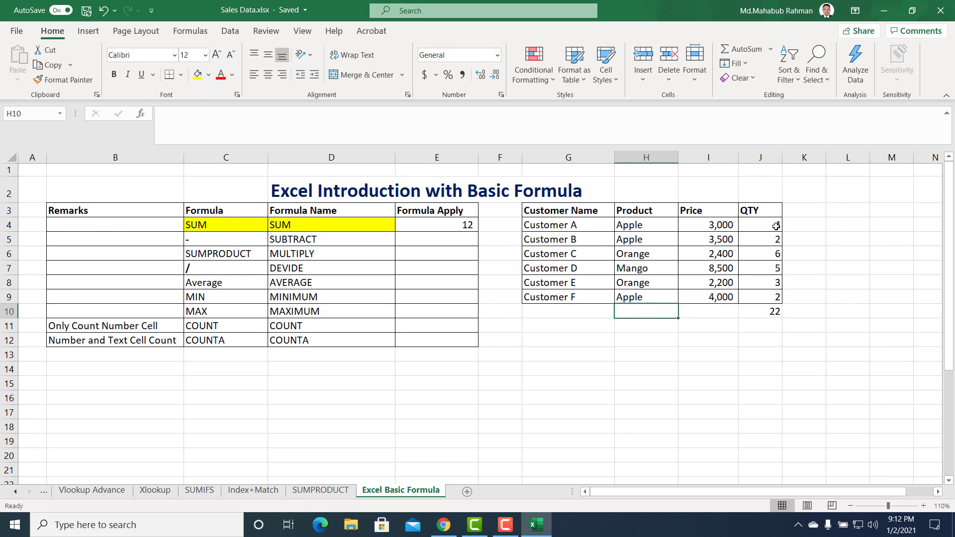
{"action": "type", "text": "Result"}
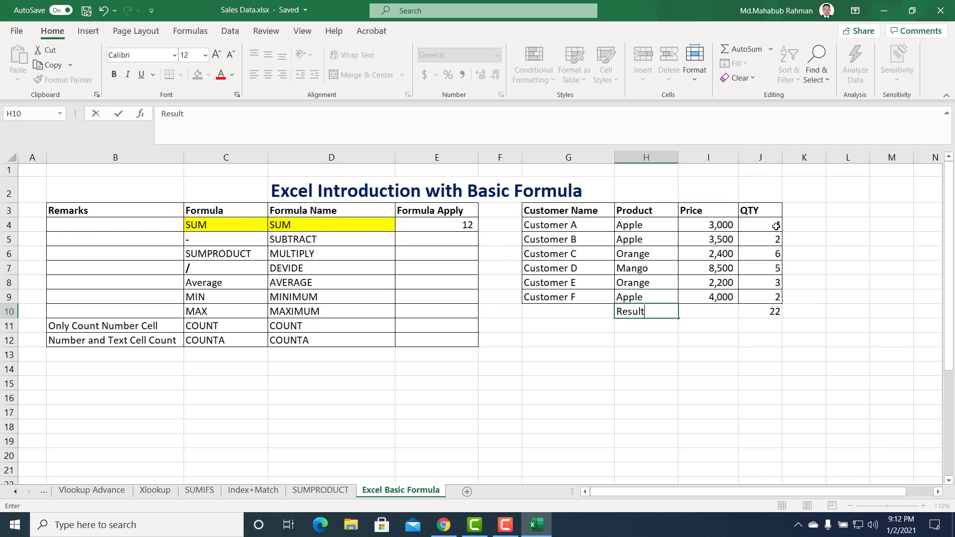
{"action": "key", "text": "Return"}
{"action": "key", "text": "Up"}
{"action": "key", "text": "shift+Right"}
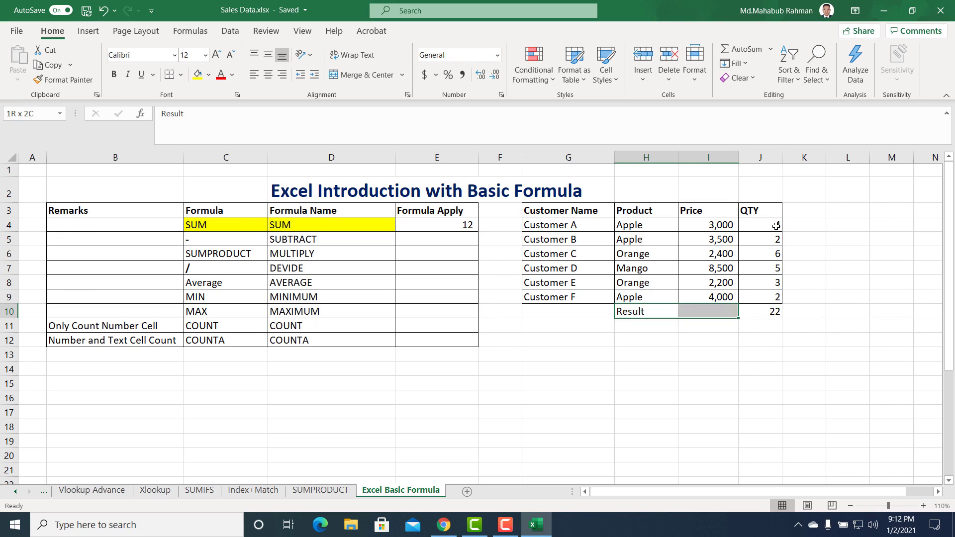
{"action": "key", "text": "shift+Right"}
{"action": "key", "text": "ctrl+b"}
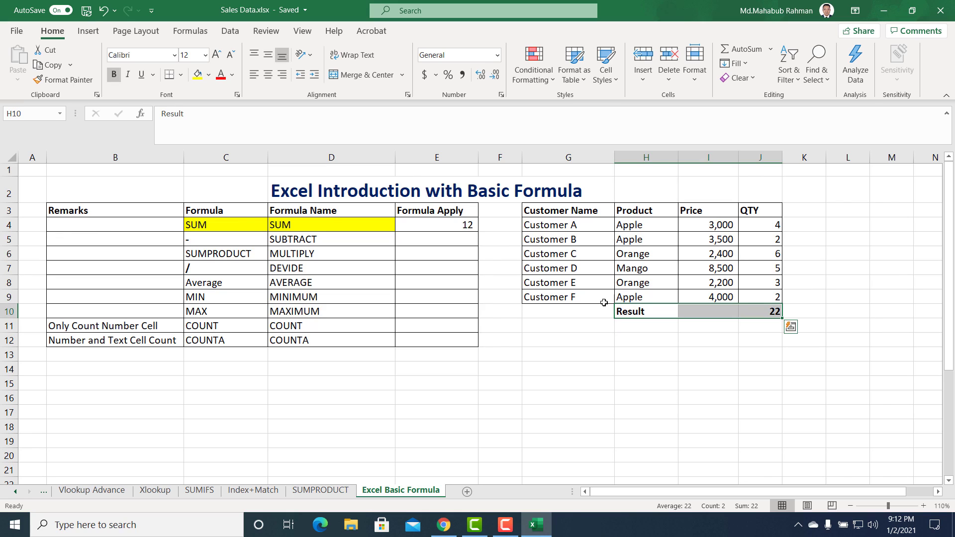
Clear the QTY total from cell J10 and the addition formula from cell E4
{"action": "left_click", "coordinate": [763, 312]}
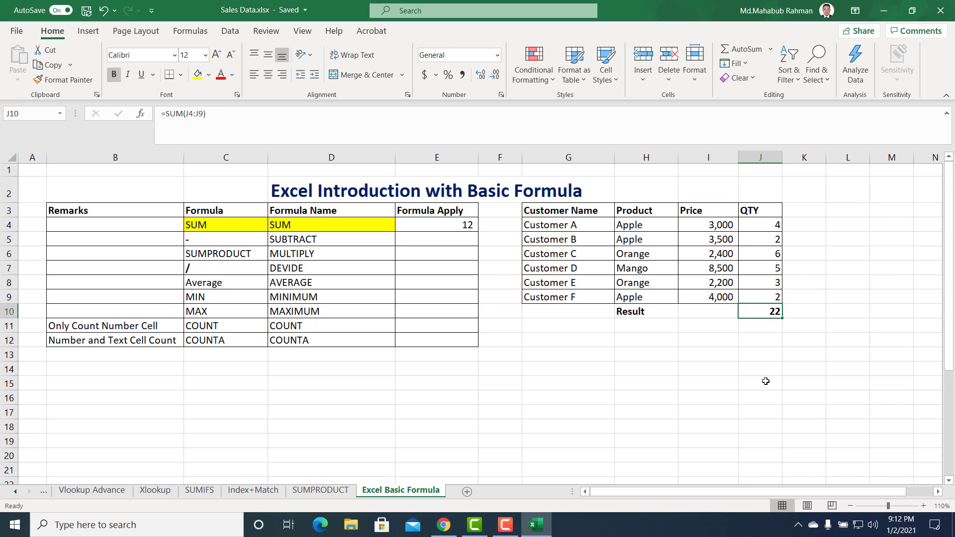
{"action": "key", "text": "BackSpace"}
{"action": "left_click", "coordinate": [761, 382]}
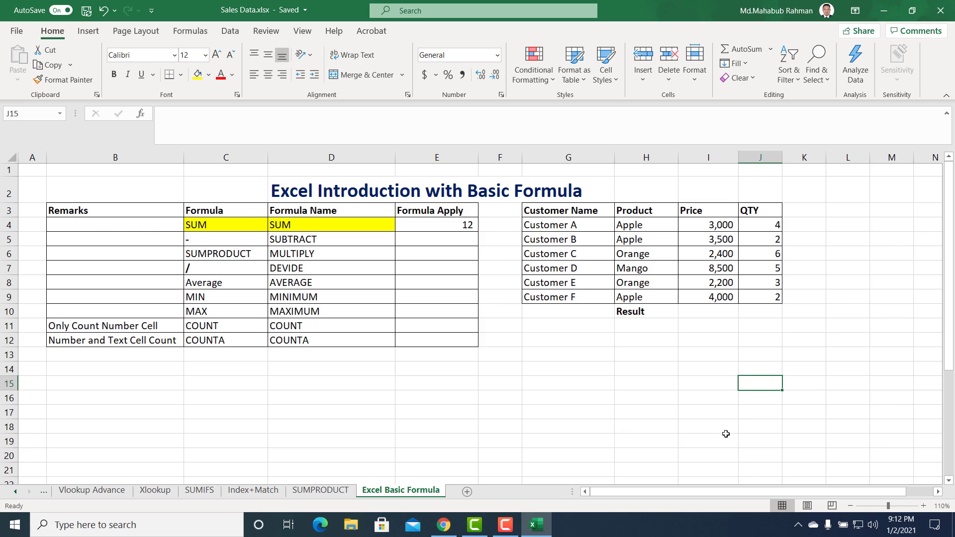
{"action": "left_click", "coordinate": [442, 225]}
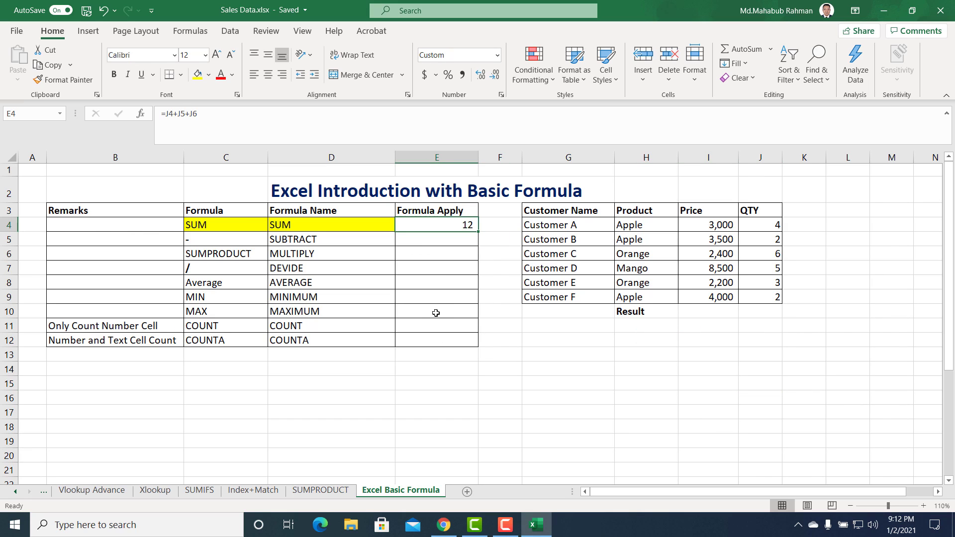
{"action": "key", "text": "BackSpace"}
{"action": "key", "text": "Return"}
Enter the formula =J4+J5+J6 in cell E4 once more, and clear it again
{"action": "left_click", "coordinate": [413, 223]}
{"action": "type", "text": "="}
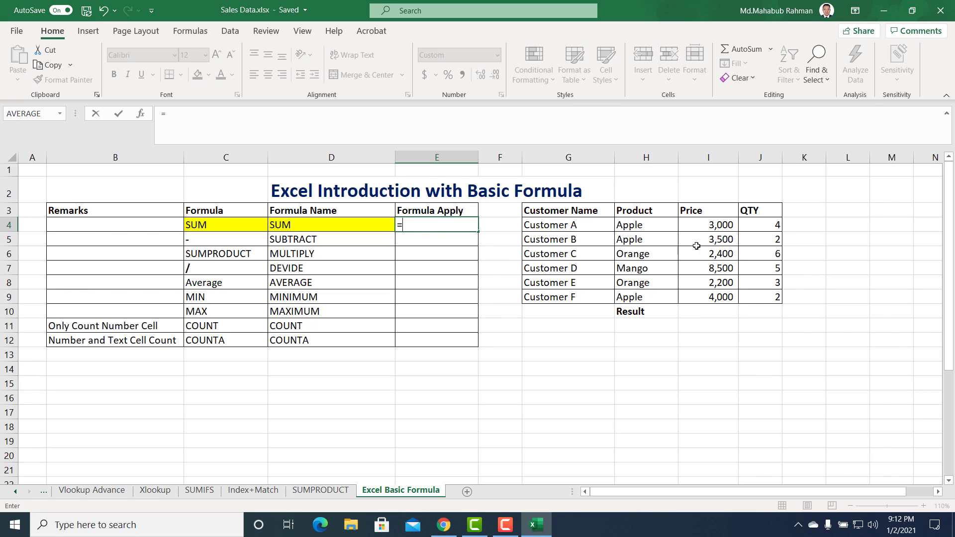
{"action": "left_click", "coordinate": [762, 224]}
{"action": "type", "text": "+"}
{"action": "left_click", "coordinate": [761, 239]}
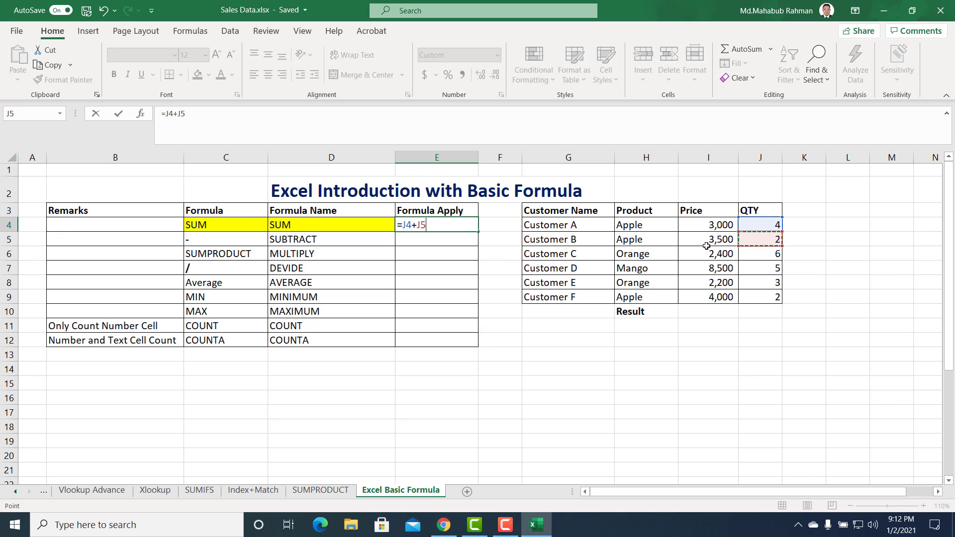
{"action": "type", "text": "+"}
{"action": "left_click", "coordinate": [748, 254]}
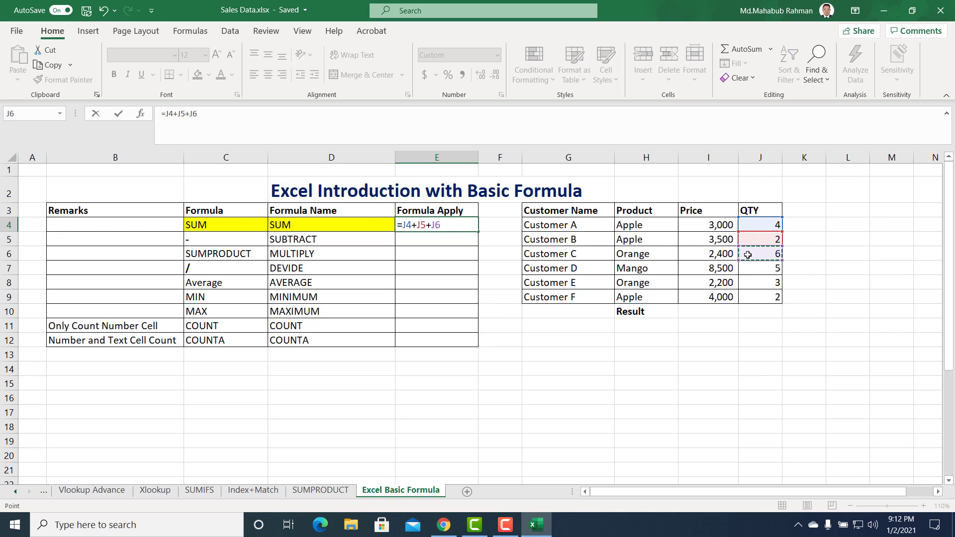
{"action": "key", "text": "Return"}
{"action": "left_click", "coordinate": [468, 224]}
{"action": "key", "text": "Return"}
{"action": "left_click", "coordinate": [468, 225]}
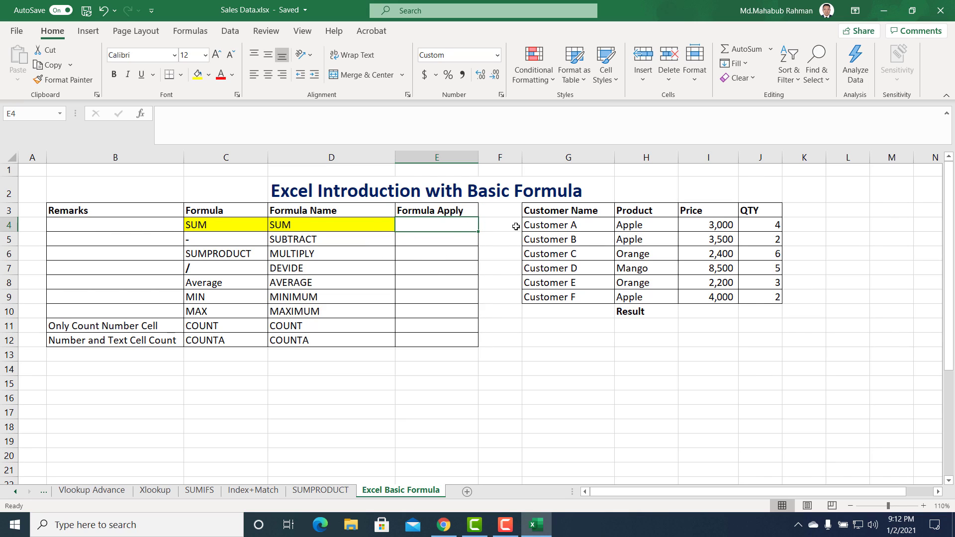
Total the QTY values J4:J9 in cell E4 with AutoSum
{"action": "left_click", "coordinate": [736, 48]}
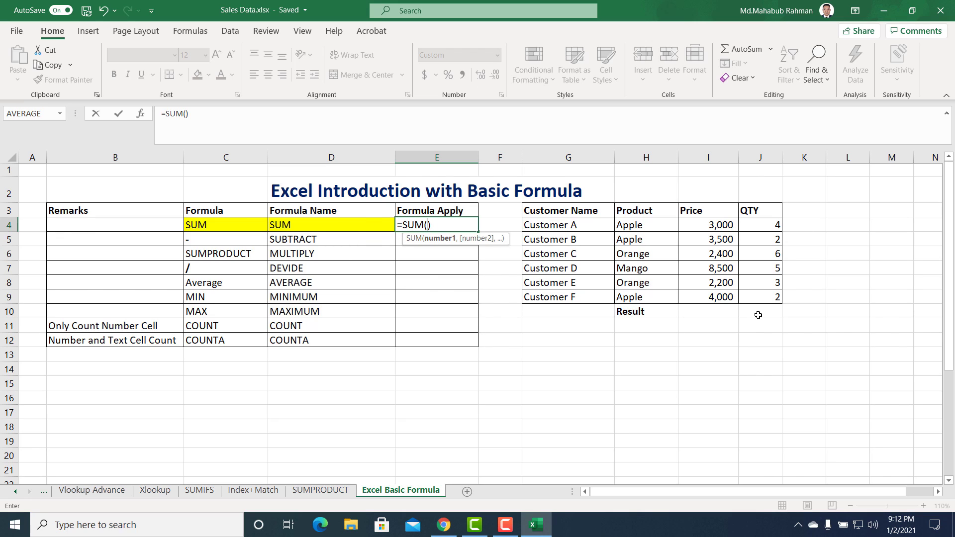
{"action": "left_click", "coordinate": [766, 225]}
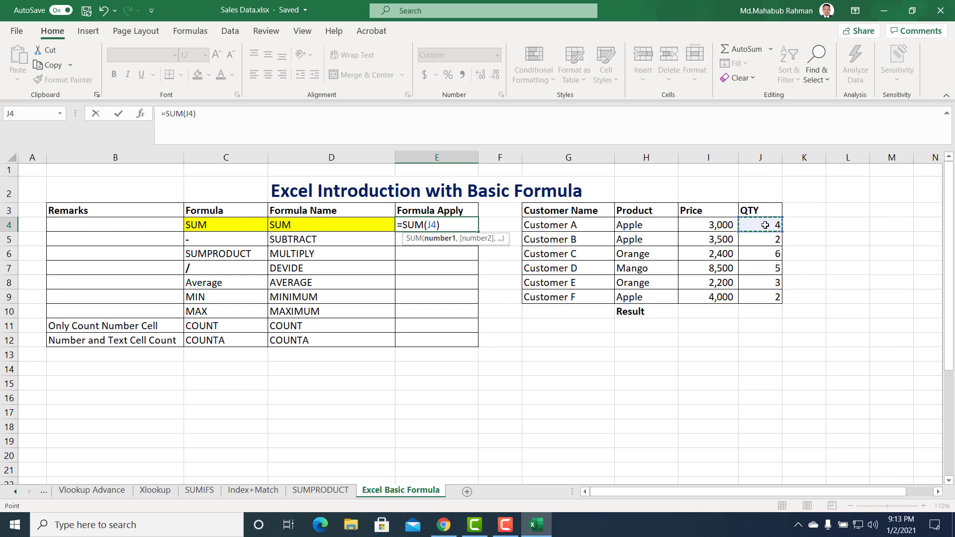
{"action": "key", "text": "ctrl+shift+Down"}
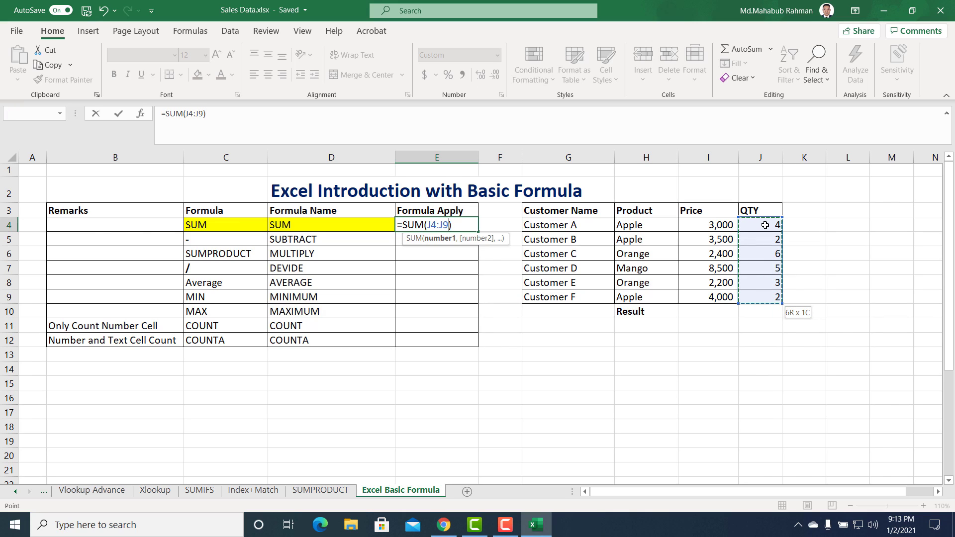
{"action": "key", "text": "Return"}
{"action": "left_click", "coordinate": [435, 228]}
Total the QTY column in cell J10 with AutoSum and compare its formula with the one in E4
{"action": "left_click", "coordinate": [764, 313]}
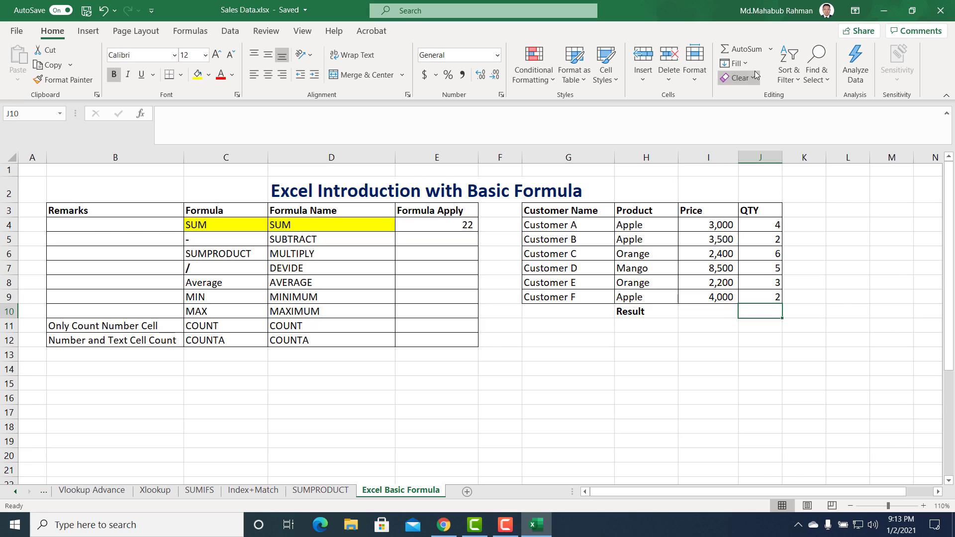
{"action": "left_click", "coordinate": [739, 50]}
{"action": "key", "text": "Return"}
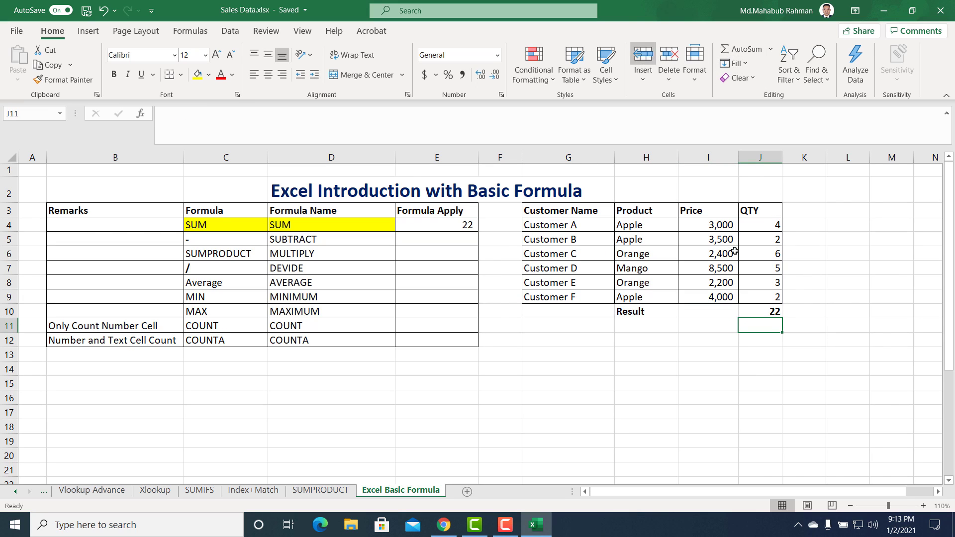
{"action": "left_click", "coordinate": [772, 311]}
{"action": "left_click", "coordinate": [466, 226]}
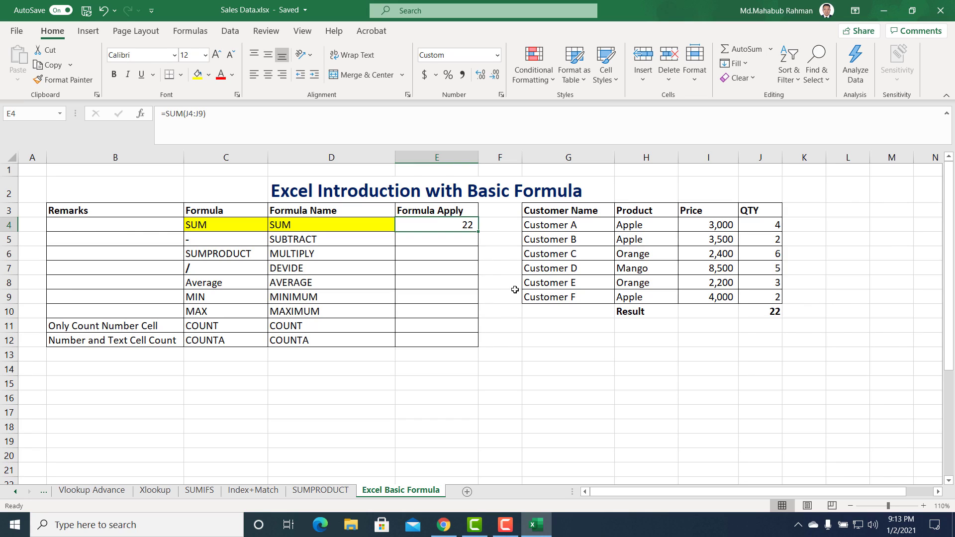
{"action": "left_click", "coordinate": [771, 310]}
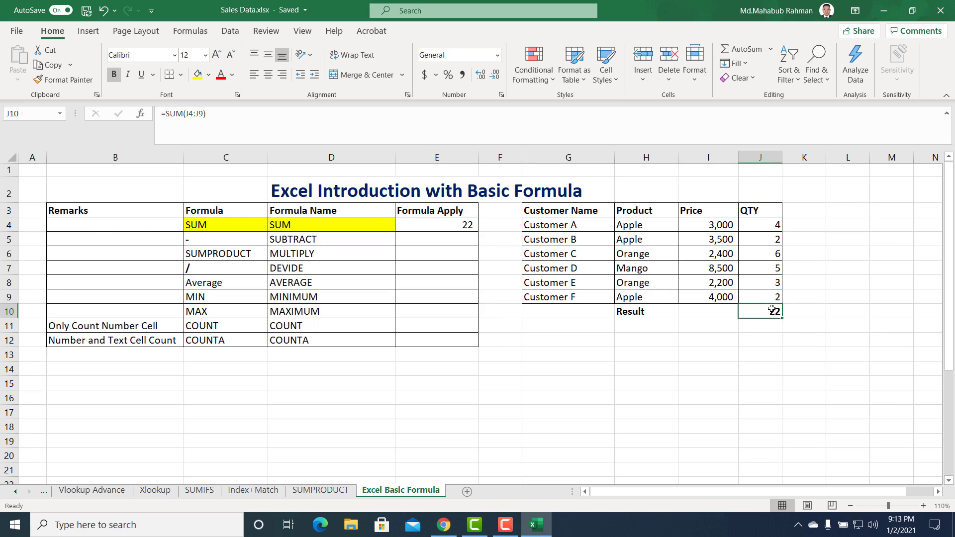
Clear the AutoSum totals from cells J10 and E4
{"action": "key", "text": "BackSpace"}
{"action": "left_click", "coordinate": [758, 341]}
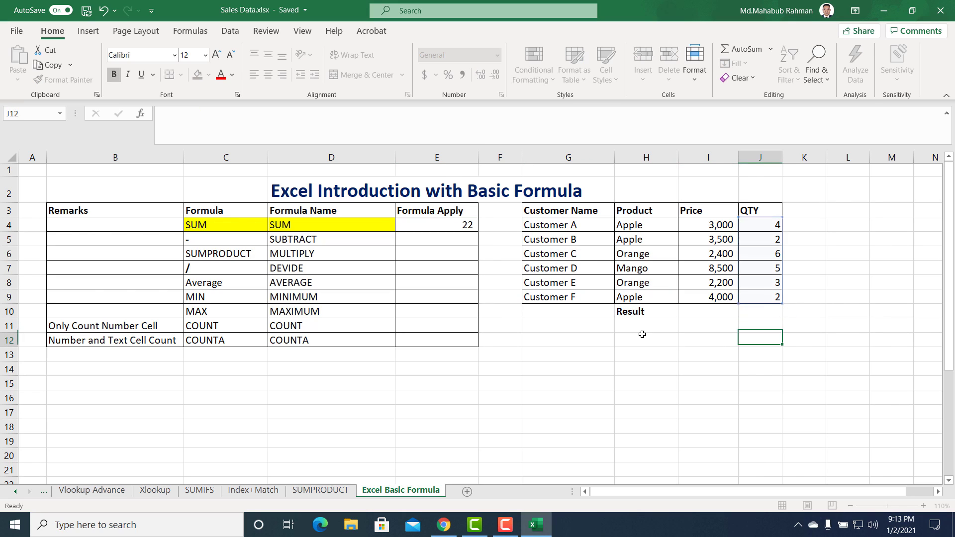
{"action": "left_click", "coordinate": [465, 239]}
{"action": "left_click", "coordinate": [463, 225]}
{"action": "key", "text": "BackSpace"}
{"action": "left_click", "coordinate": [546, 353]}
Subtract Customer A's quantity from the price in cell K4 with the formula =I4-J4
{"action": "left_click", "coordinate": [719, 228]}
{"action": "left_click", "coordinate": [746, 226]}
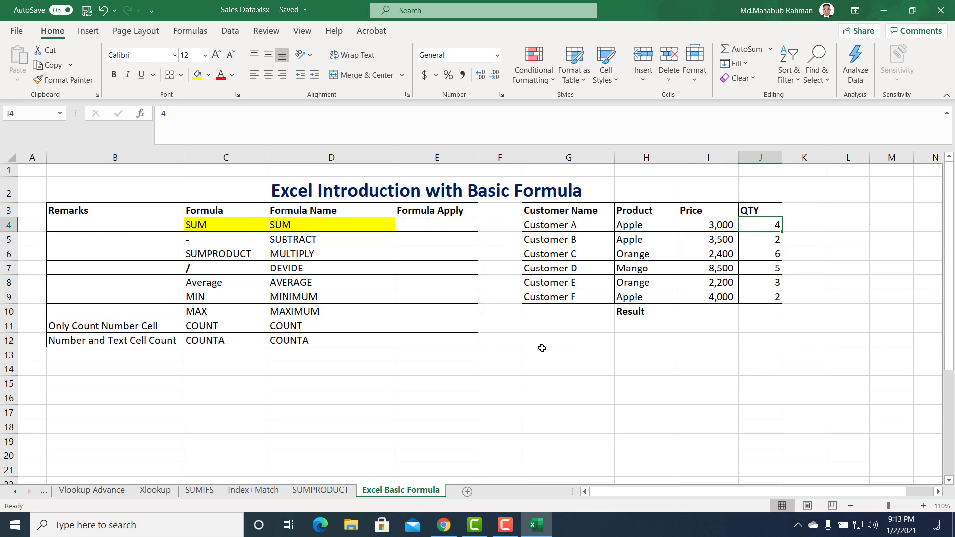
{"action": "left_click", "coordinate": [444, 225]}
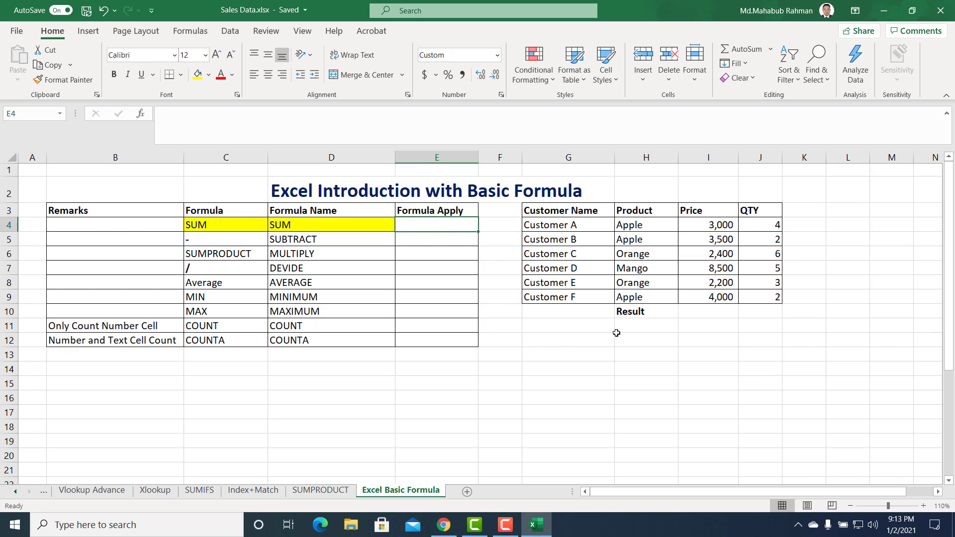
{"action": "left_click", "coordinate": [802, 224]}
{"action": "type", "text": "="}
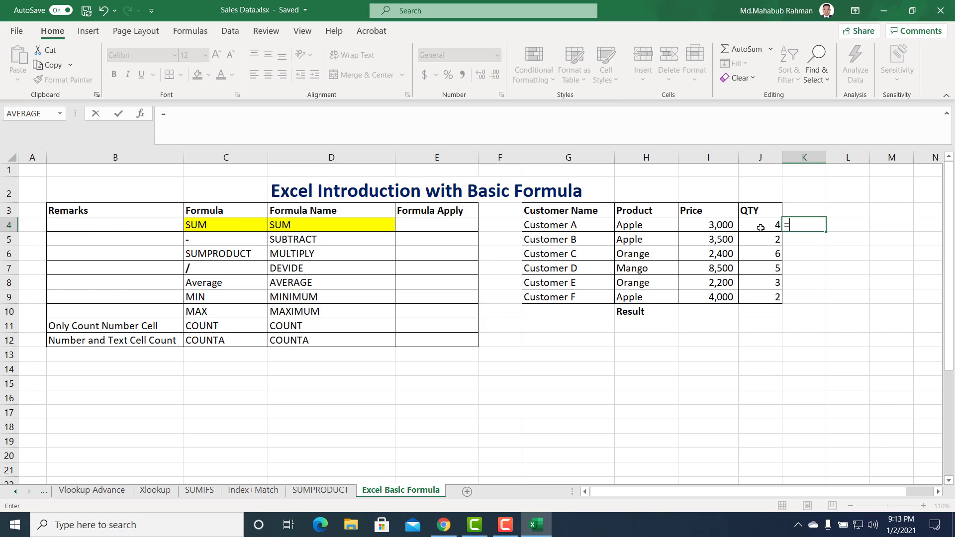
{"action": "left_click", "coordinate": [724, 225]}
{"action": "type", "text": "-"}
{"action": "left_click", "coordinate": [765, 226]}
{"action": "key", "text": "Return"}
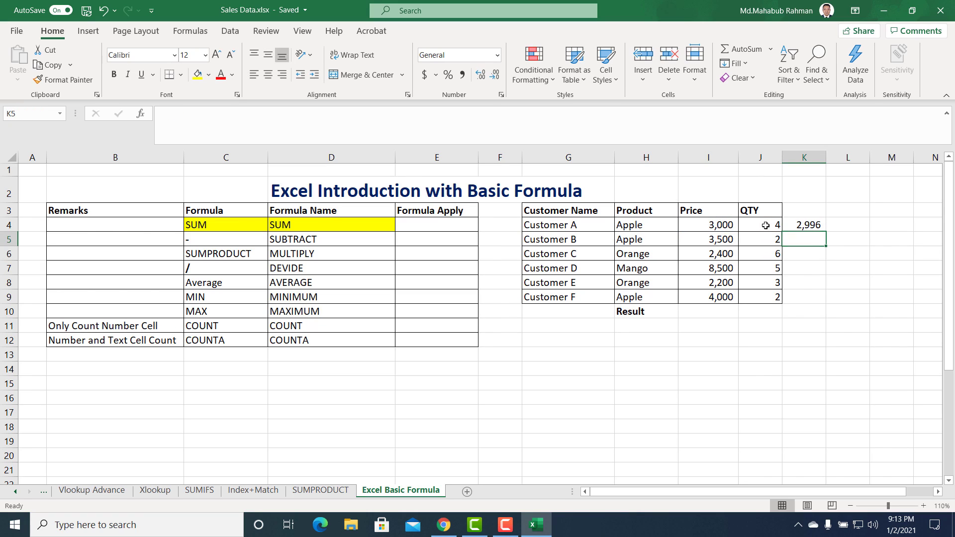
Fill the subtraction formula from K4 down to K10, and clear the whole range again
{"action": "left_click", "coordinate": [811, 224]}
{"action": "left_click_drag", "start_coordinate": [825, 230], "coordinate": [811, 314]}
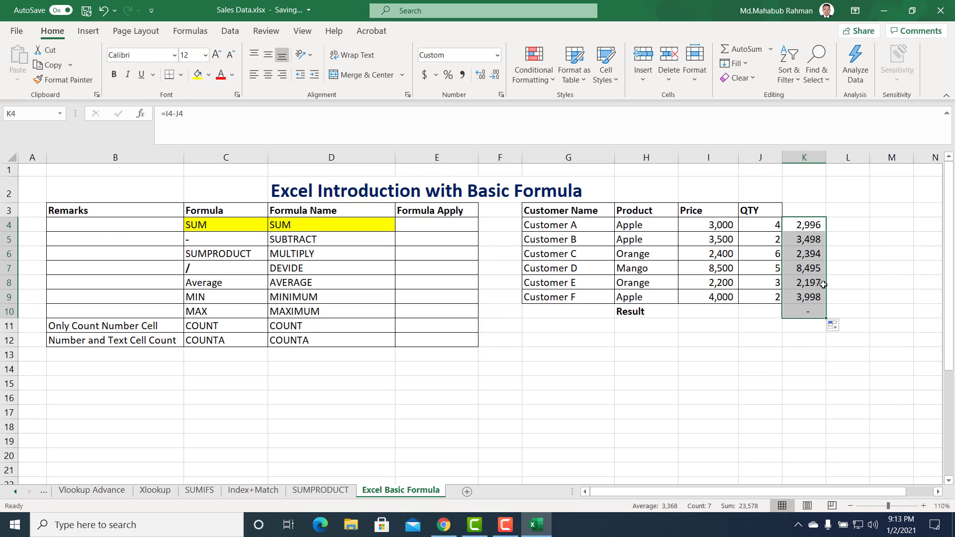
{"action": "key", "text": "Delete"}
{"action": "left_click", "coordinate": [789, 364]}
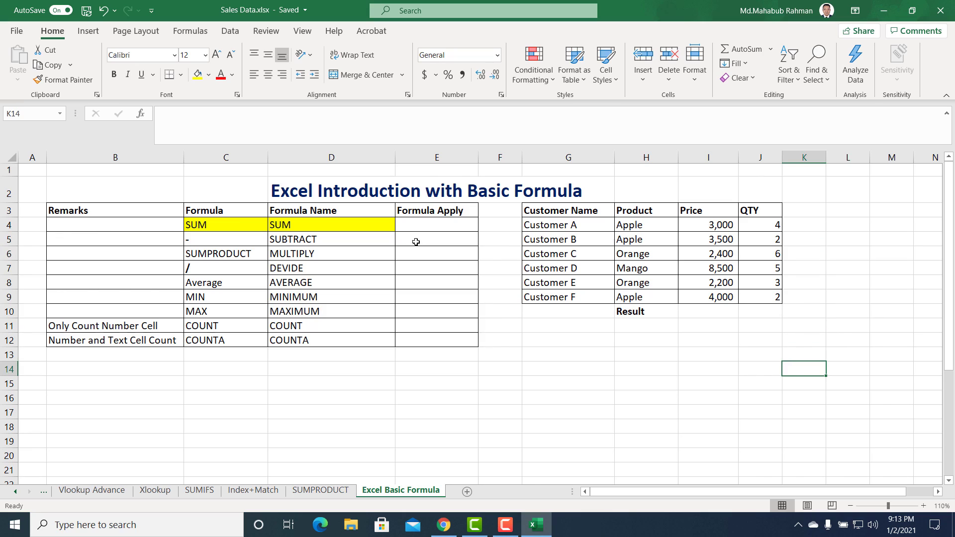
Total the QTY values J4:J9 in the SUM row's cell E4 with AutoSum
{"action": "left_click", "coordinate": [422, 227]}
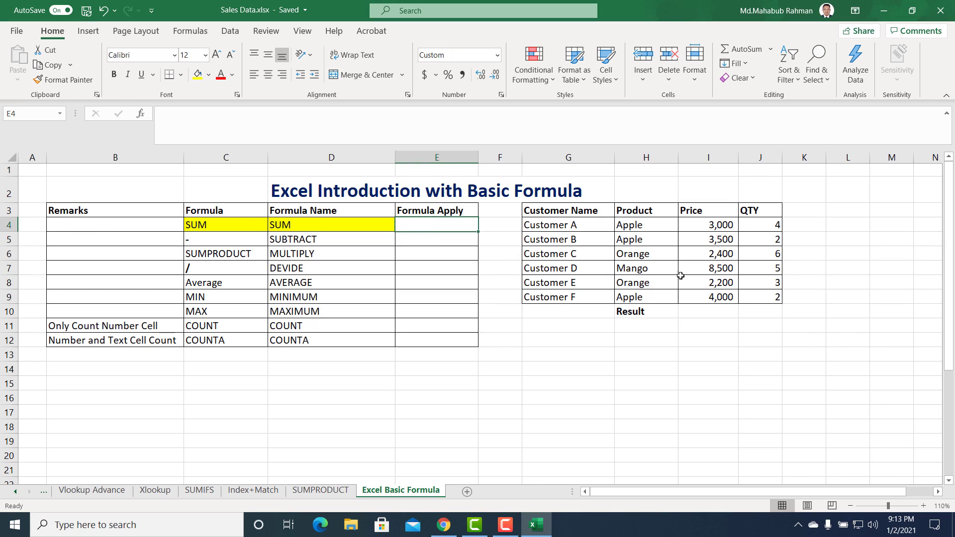
{"action": "left_click", "coordinate": [741, 49]}
{"action": "left_click_drag", "start_coordinate": [763, 224], "coordinate": [766, 292]}
{"action": "key", "text": "Return"}
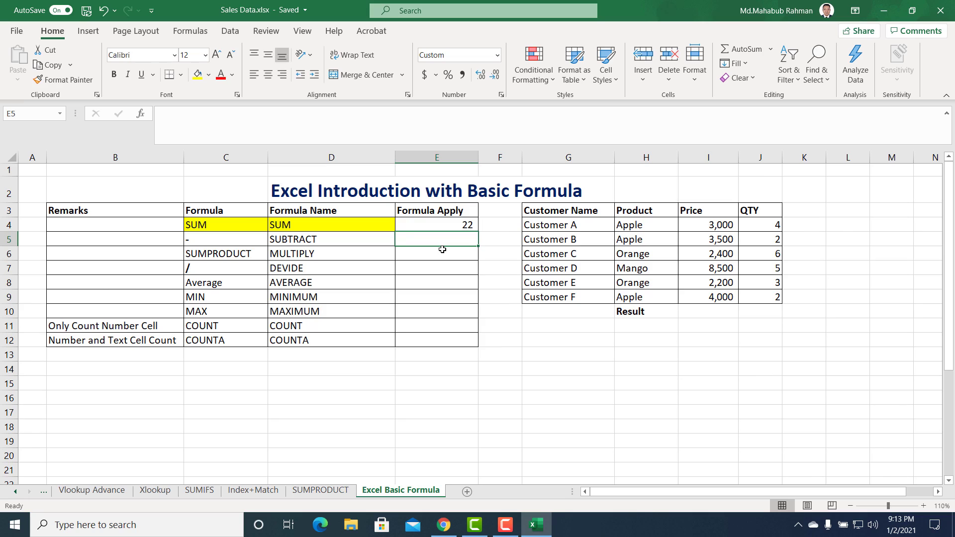
Enter the formula =I4-J4 in the SUBTRACT row's cell E5
{"action": "type", "text": "="}
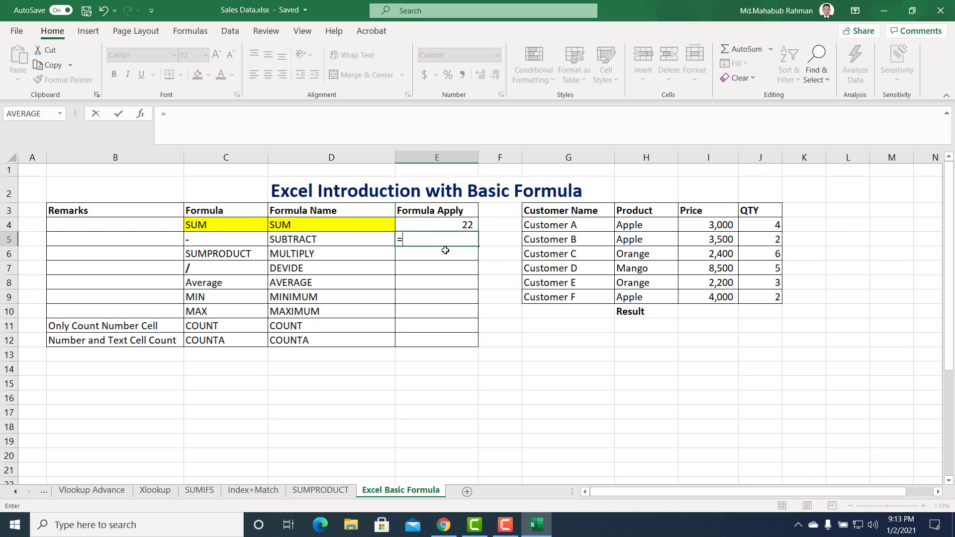
{"action": "left_click", "coordinate": [714, 225]}
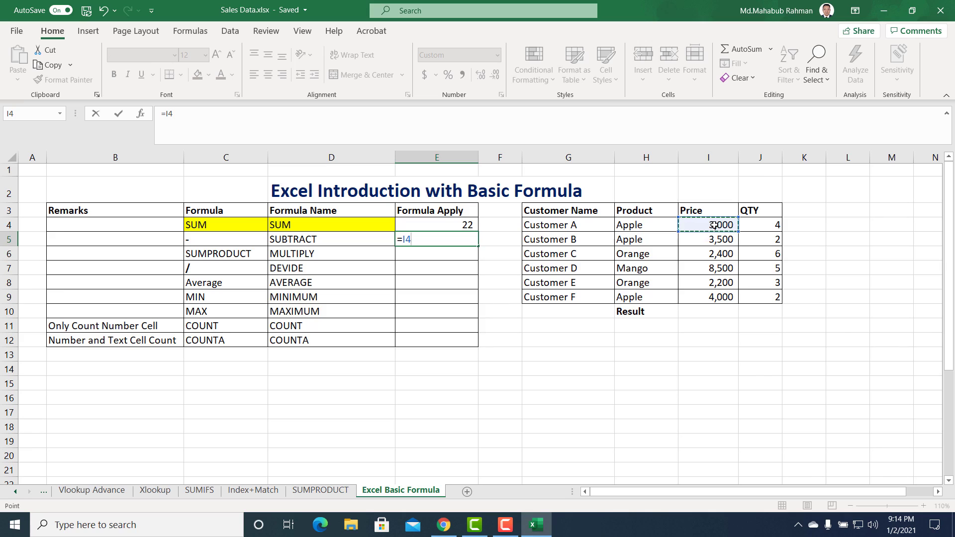
{"action": "type", "text": "-"}
{"action": "left_click", "coordinate": [766, 225]}
{"action": "key", "text": "Return"}
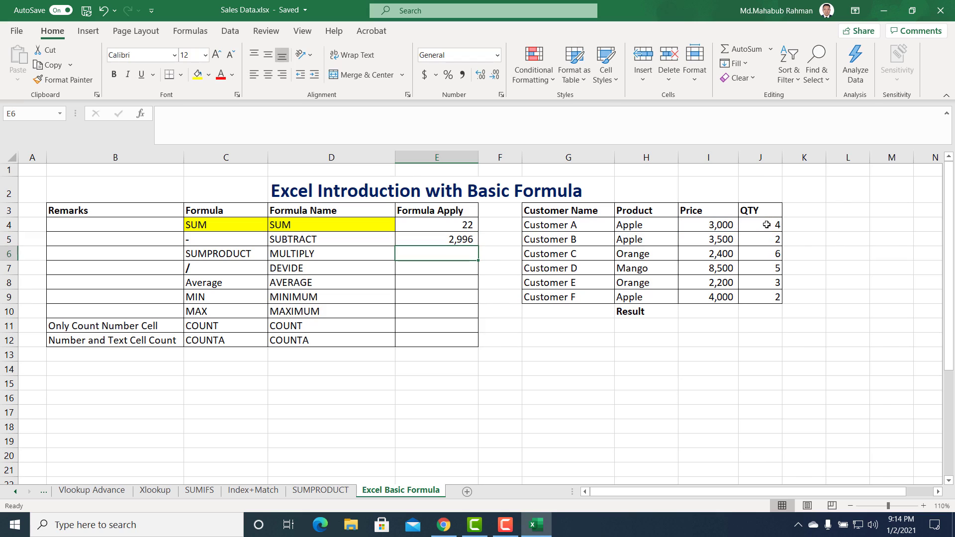
Fill the E5 subtraction formula down to E12, and clear the range E5:E12
{"action": "left_click", "coordinate": [455, 243]}
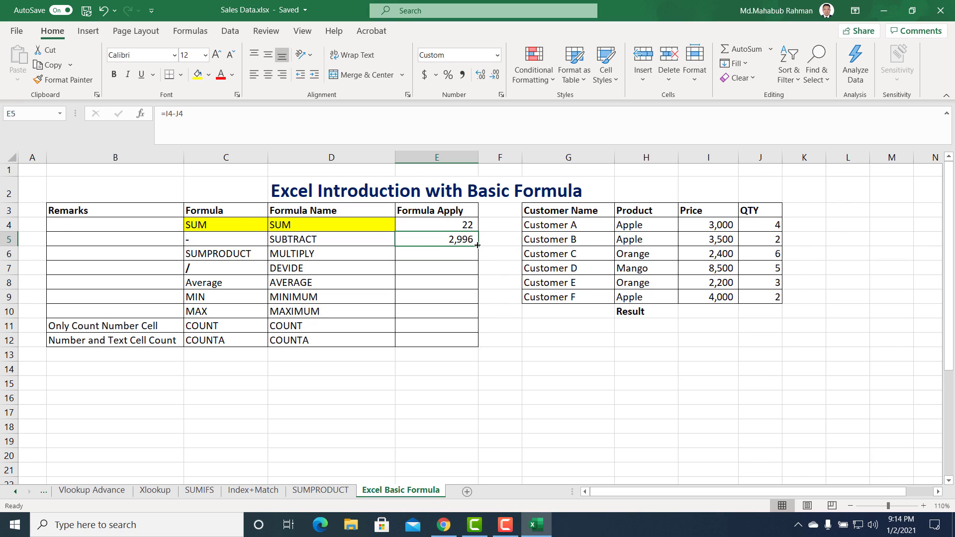
{"action": "double_click", "coordinate": [479, 245]}
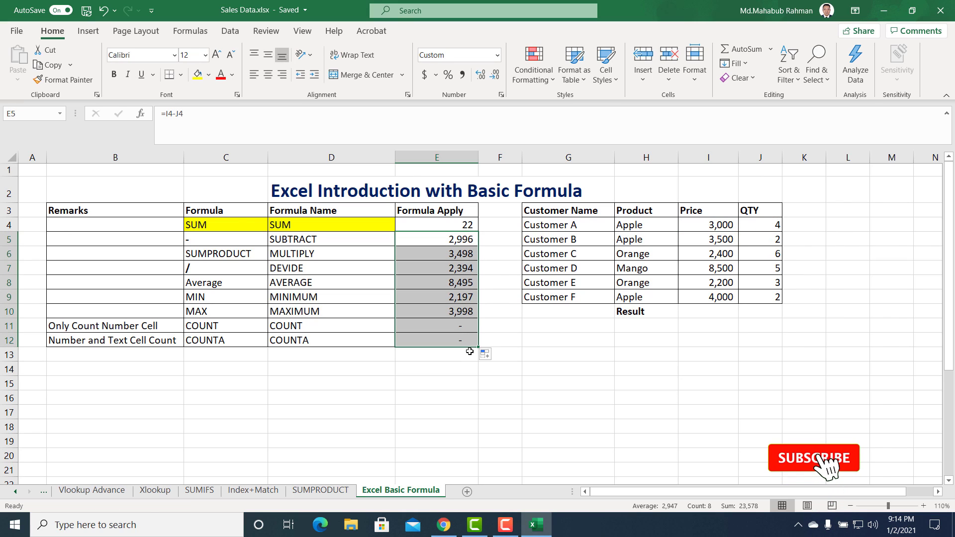
{"action": "left_click_drag", "start_coordinate": [456, 241], "coordinate": [443, 333]}
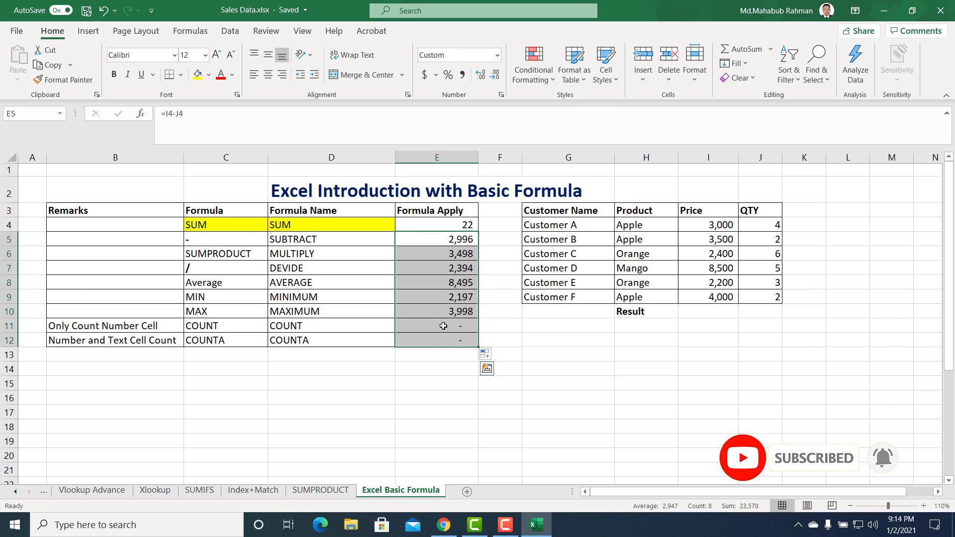
{"action": "key", "text": "Delete"}
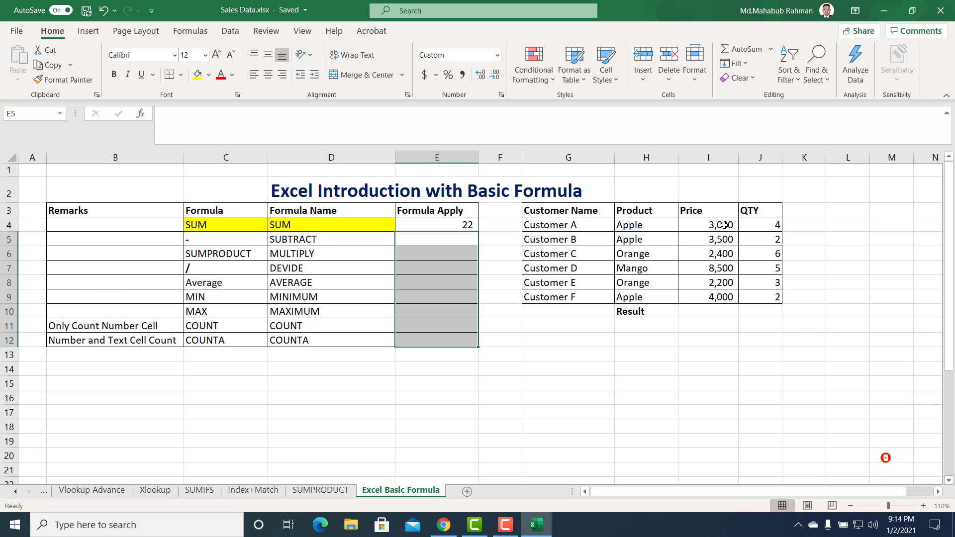
Highlight the Price cells I4:I9 with a yellow fill
{"action": "left_click_drag", "start_coordinate": [717, 228], "coordinate": [717, 284]}
{"action": "left_click", "coordinate": [199, 75]}
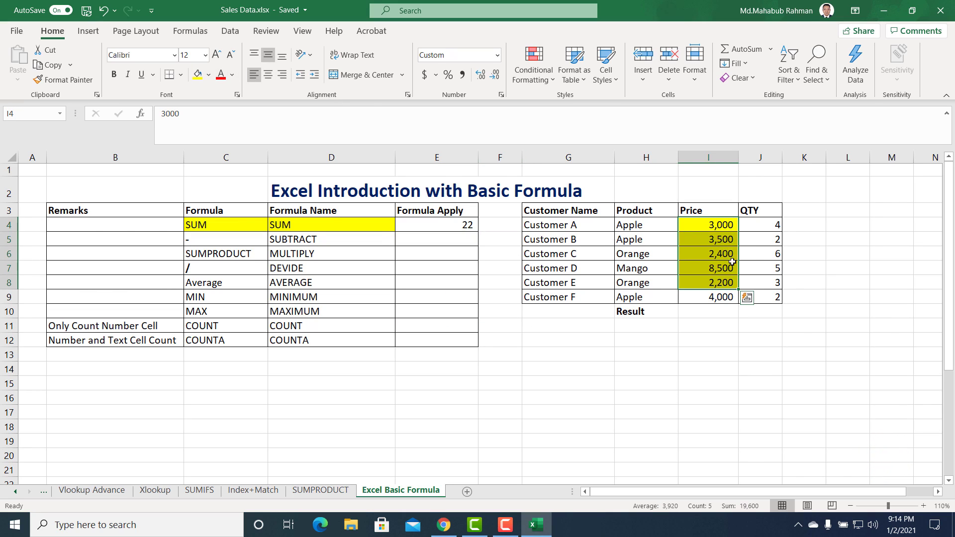
{"action": "left_click", "coordinate": [714, 298]}
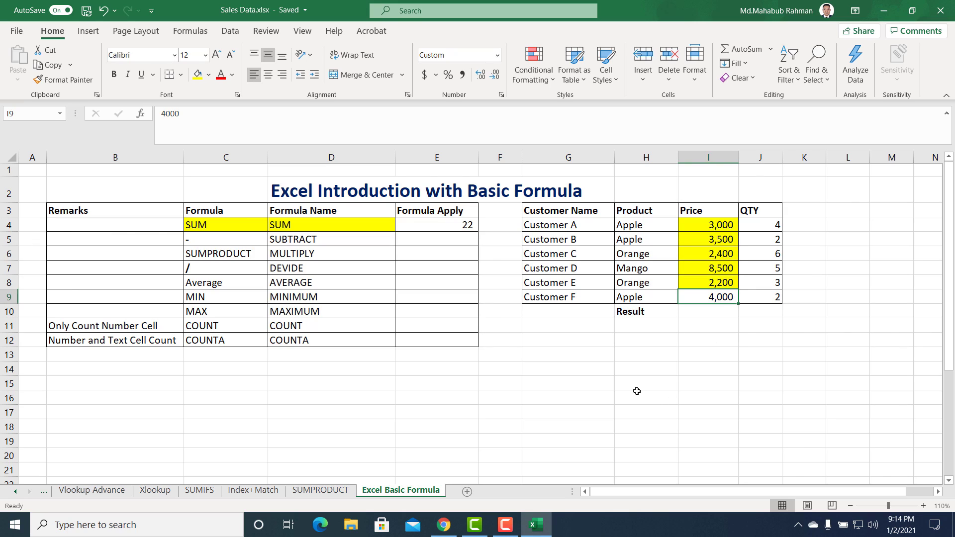
{"action": "left_click", "coordinate": [450, 238]}
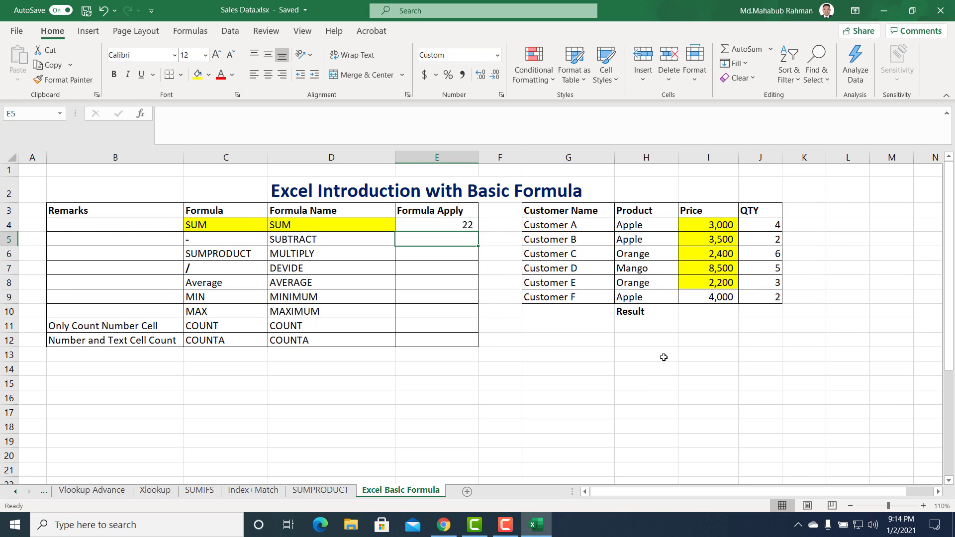
{"action": "left_click_drag", "start_coordinate": [710, 228], "coordinate": [717, 297]}
{"action": "left_click", "coordinate": [198, 74]}
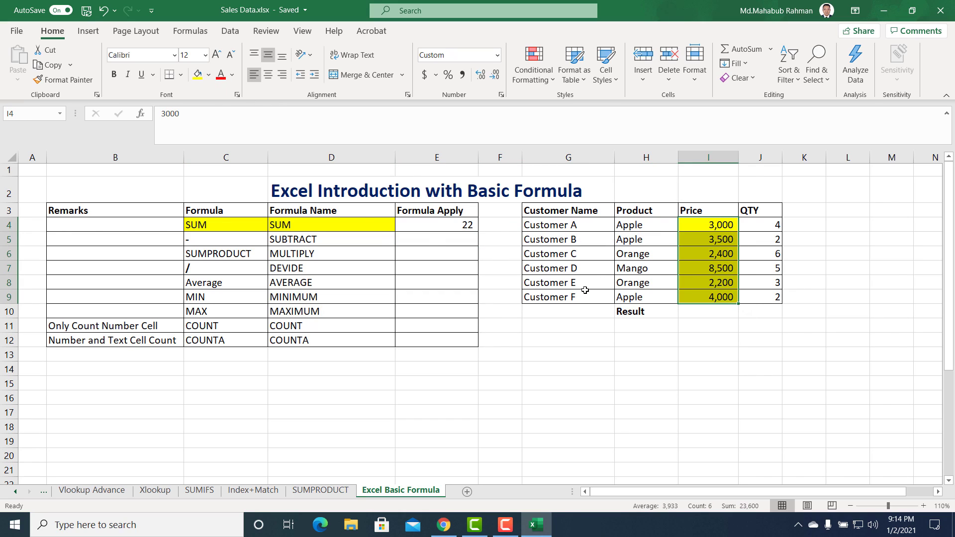
Build the formula =SUM(I4:I9)-5000 in cell E5, using AutoSum for the Price range
{"action": "left_click", "coordinate": [438, 239]}
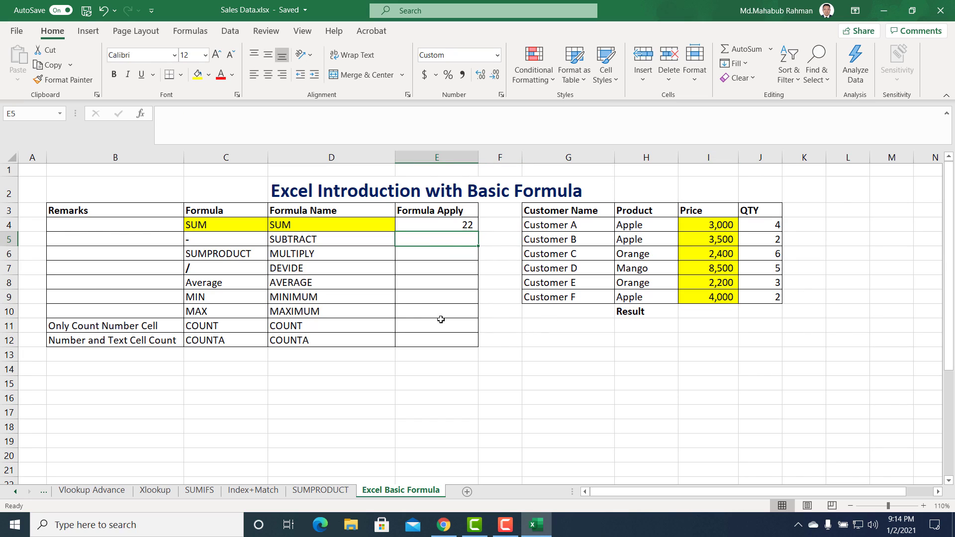
{"action": "type", "text": "="}
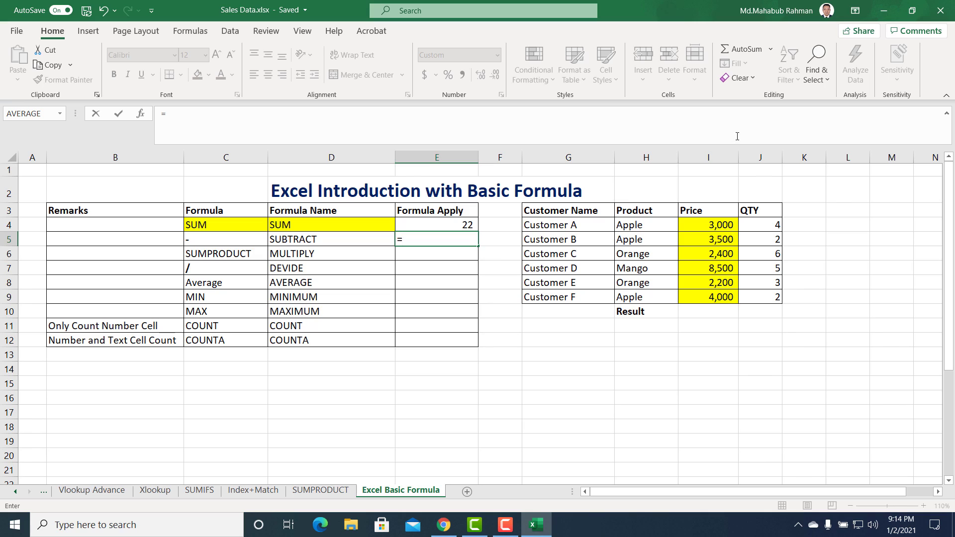
{"action": "key", "text": "Escape"}
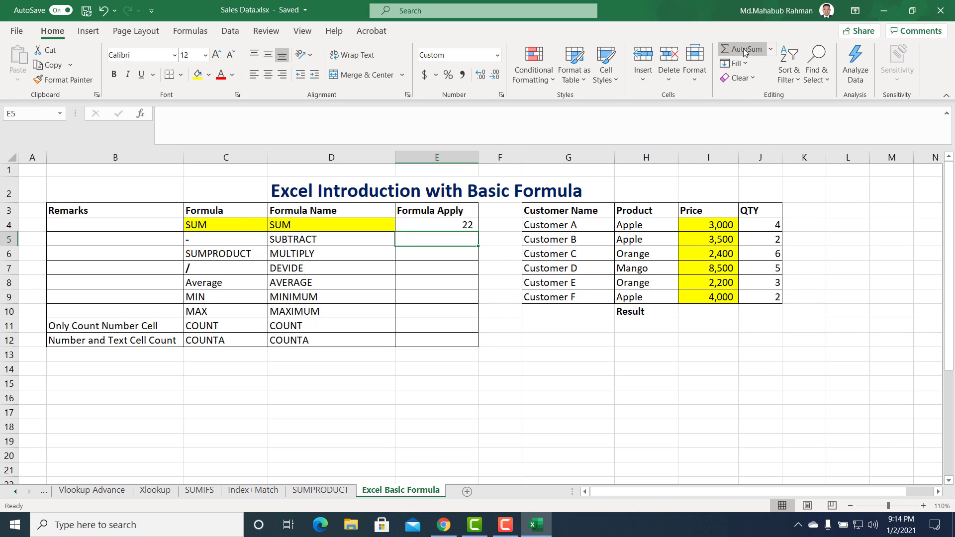
{"action": "left_click", "coordinate": [741, 49]}
{"action": "left_click_drag", "start_coordinate": [710, 224], "coordinate": [697, 296]}
{"action": "left_click", "coordinate": [228, 116]}
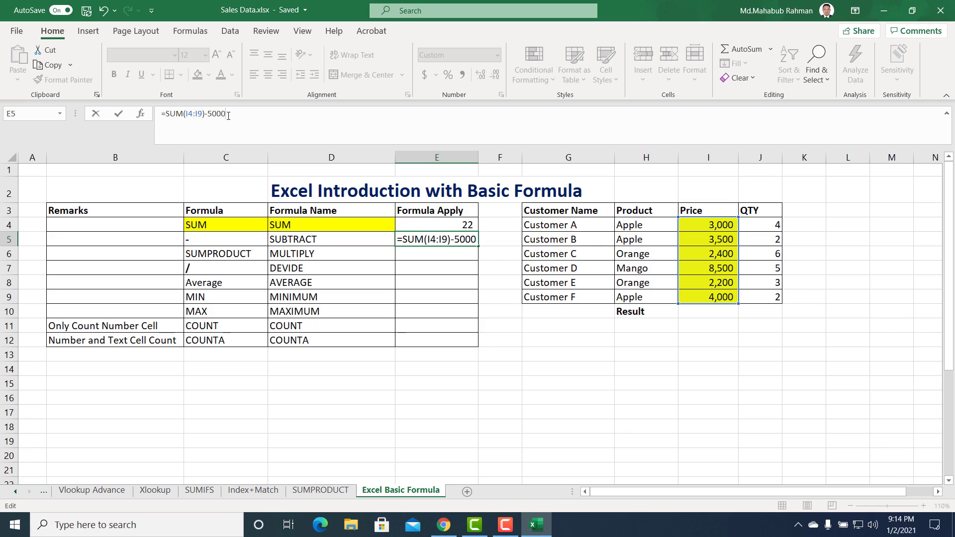
Replace the constant 5000 in the E5 formula with a reference to the Mango price in I7
{"action": "key", "text": "BackSpace"}
{"action": "key", "text": "BackSpace"}
{"action": "key", "text": "BackSpace"}
{"action": "key", "text": "BackSpace"}
{"action": "left_click", "coordinate": [717, 269]}
{"action": "key", "text": "Return"}
Total the Price column I4:I9 in the Result row's cell I10 with AutoSum
{"action": "left_click_drag", "start_coordinate": [717, 229], "coordinate": [726, 298]}
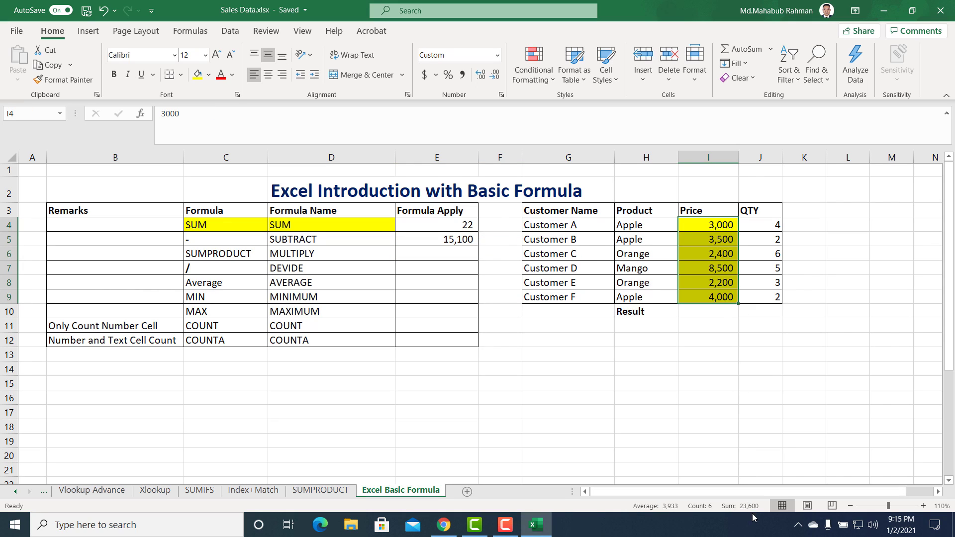
{"action": "left_click", "coordinate": [711, 312]}
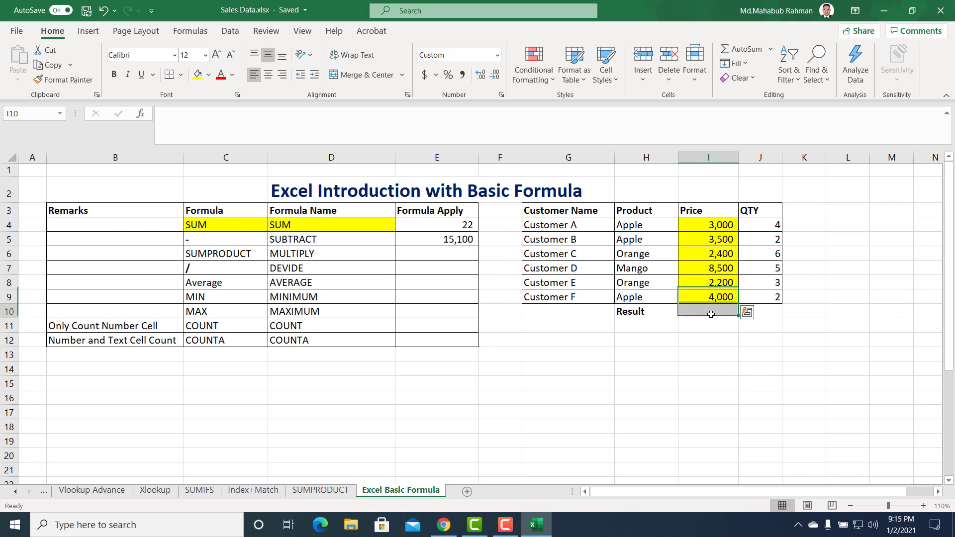
{"action": "left_click", "coordinate": [736, 50]}
{"action": "key", "text": "Return"}
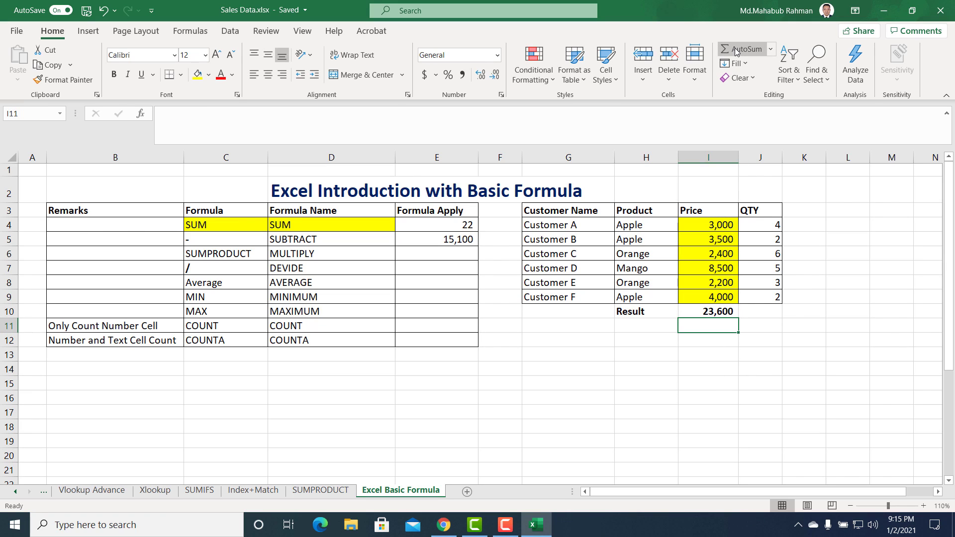
Extend the E5 formula to =SUM(I4:I9)-I7-I6 so that it also subtracts Customer C's price
{"action": "left_click", "coordinate": [453, 242]}
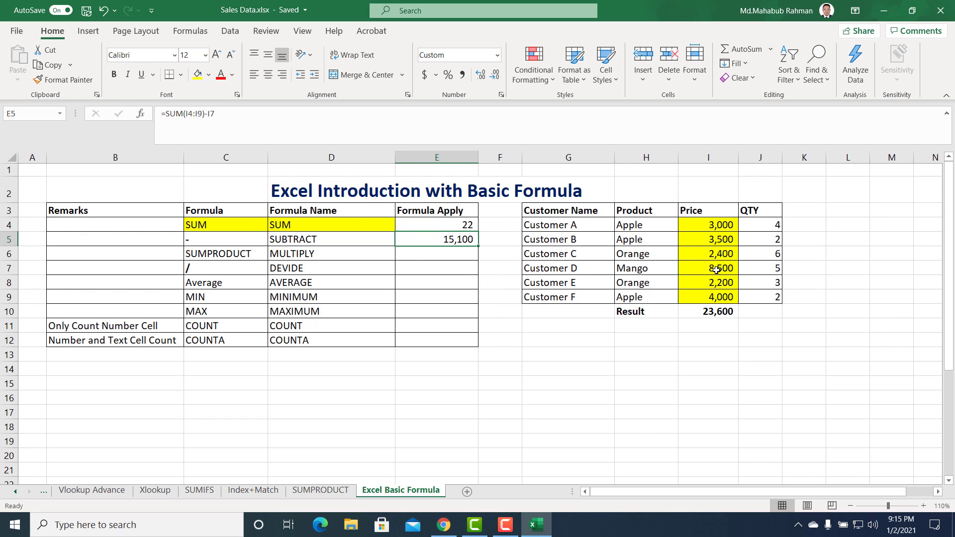
{"action": "left_click", "coordinate": [222, 110]}
{"action": "type", "text": "-"}
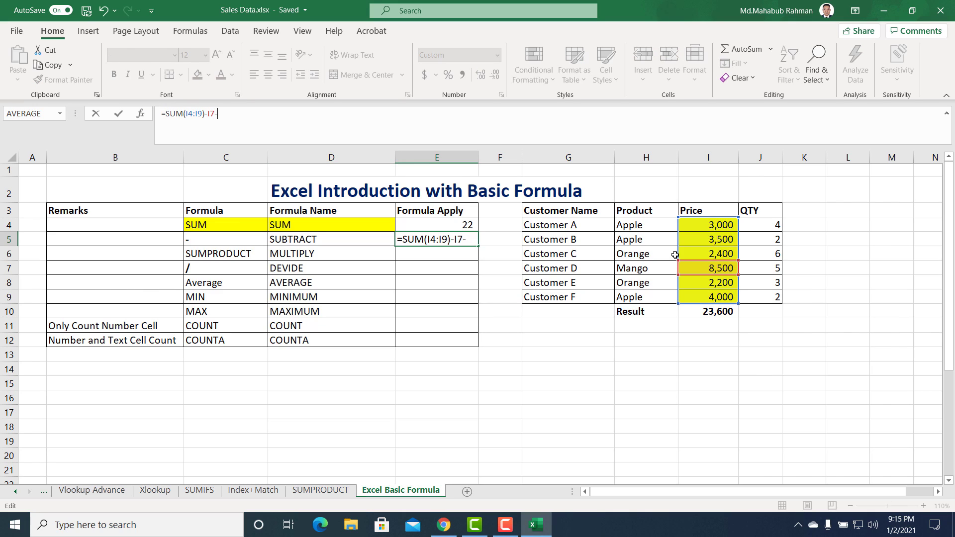
{"action": "left_click", "coordinate": [710, 252]}
{"action": "key", "text": "Return"}
{"action": "key", "text": "Up"}
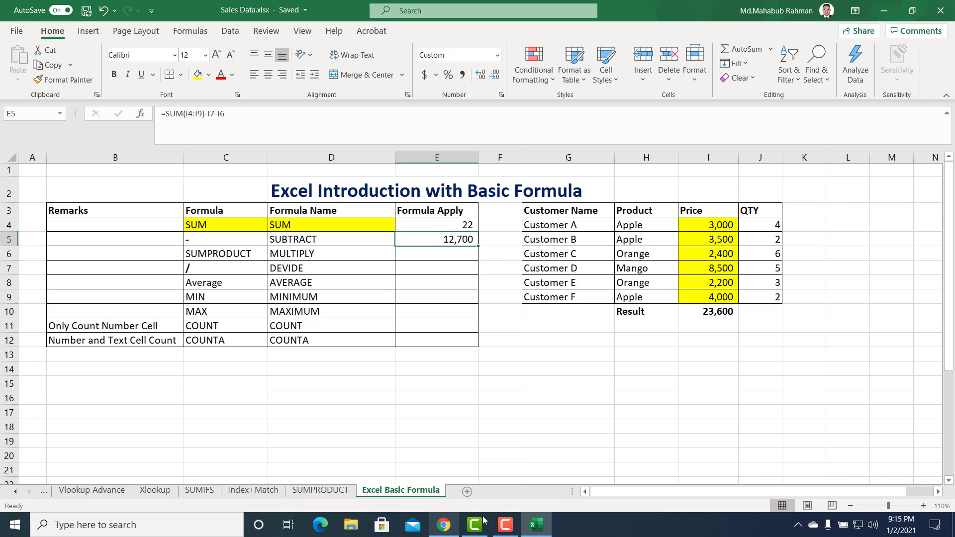
{"action": "left_click", "coordinate": [504, 524]}
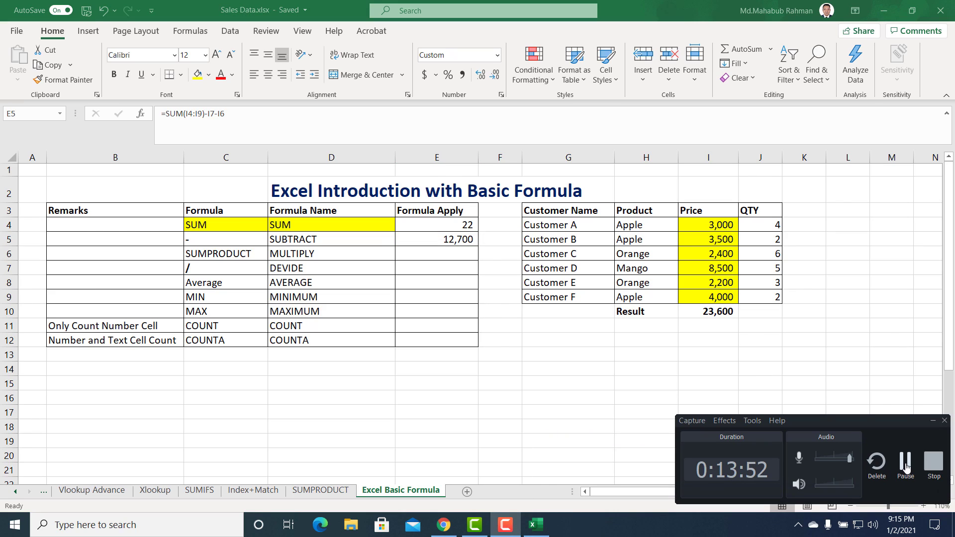
{"action": "left_click", "coordinate": [905, 463]}
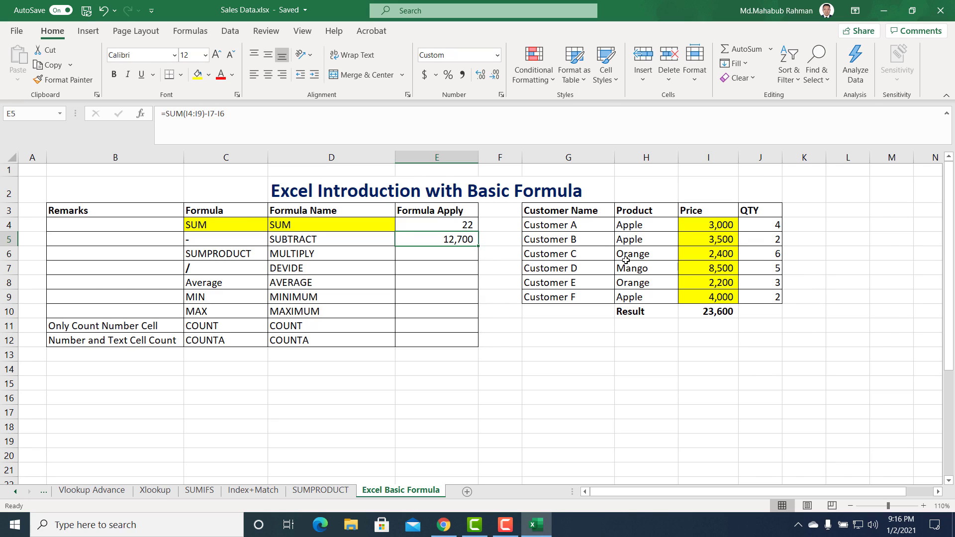
Change the E5 formula to =SUM(I4:I9)-SUM(J4:J9) so that it subtracts the QTY range from the Price range
{"action": "left_click_drag", "start_coordinate": [208, 116], "coordinate": [304, 120]}
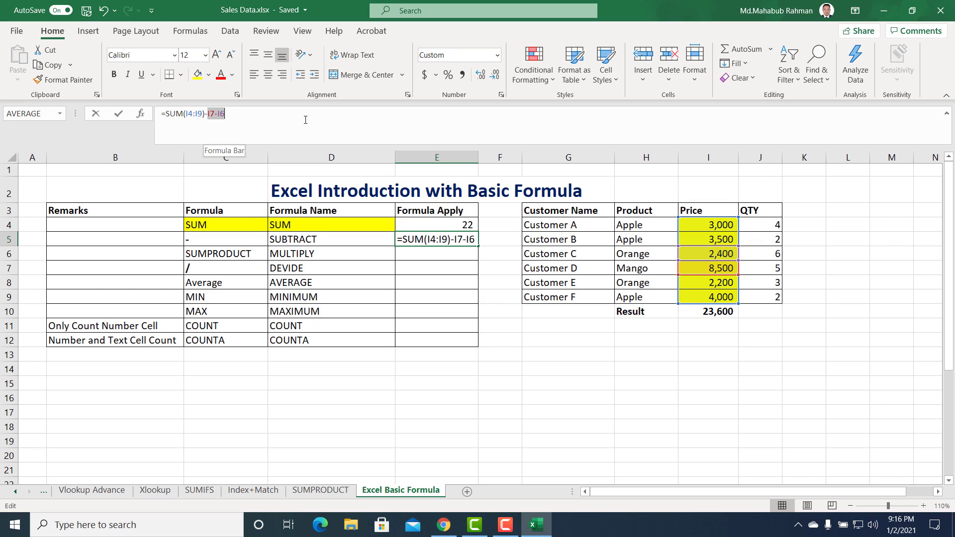
{"action": "key", "text": "BackSpace"}
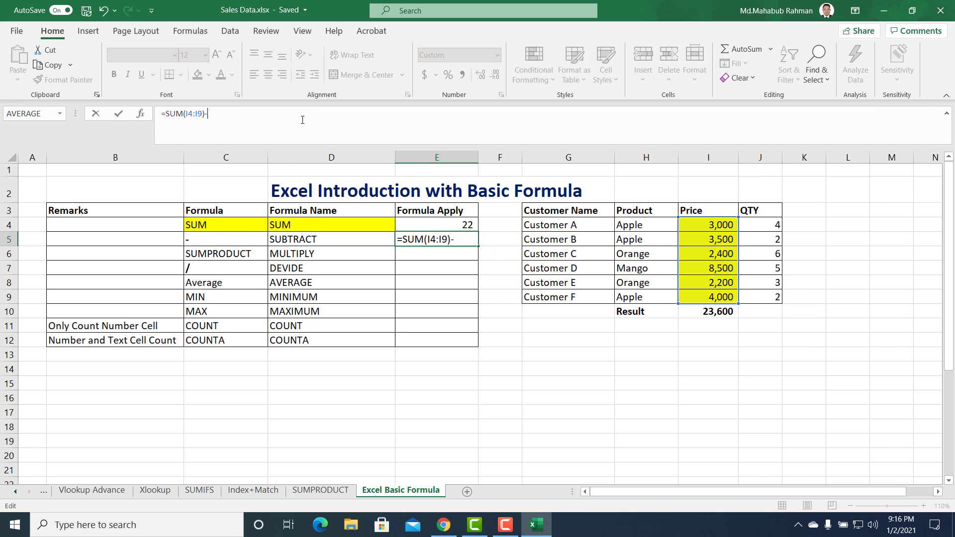
{"action": "type", "text": "SUM"}
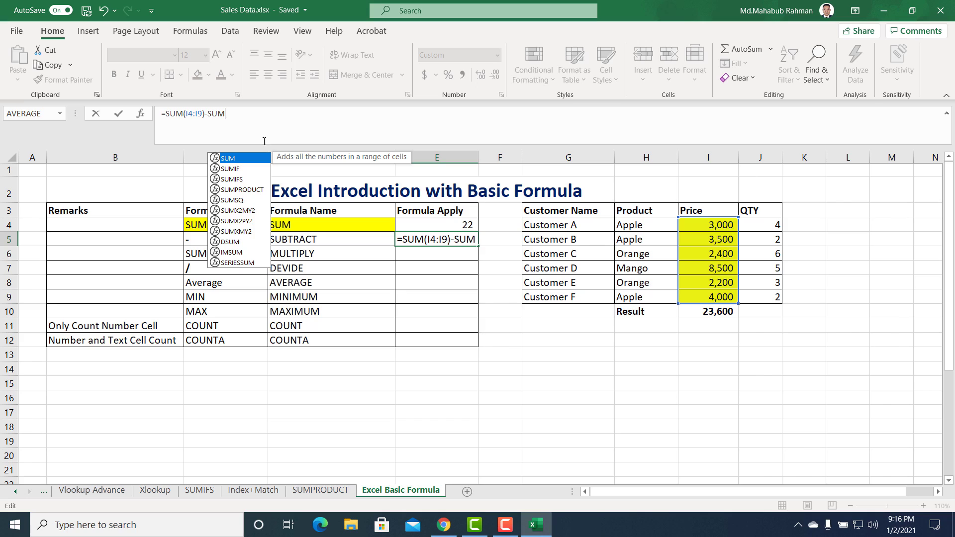
{"action": "type", "text": "("}
{"action": "left_click_drag", "start_coordinate": [770, 229], "coordinate": [766, 296]}
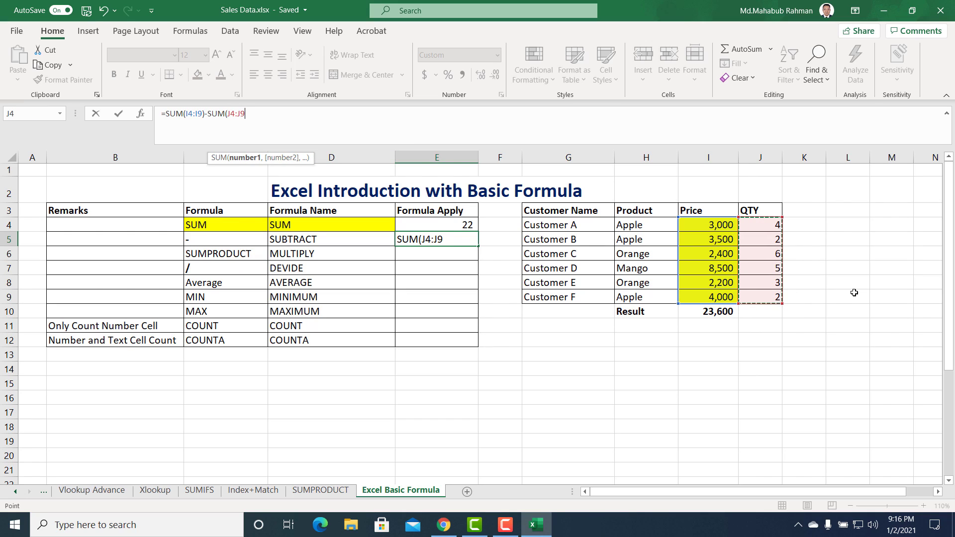
{"action": "type", "text": ")"}
{"action": "key", "text": "Return"}
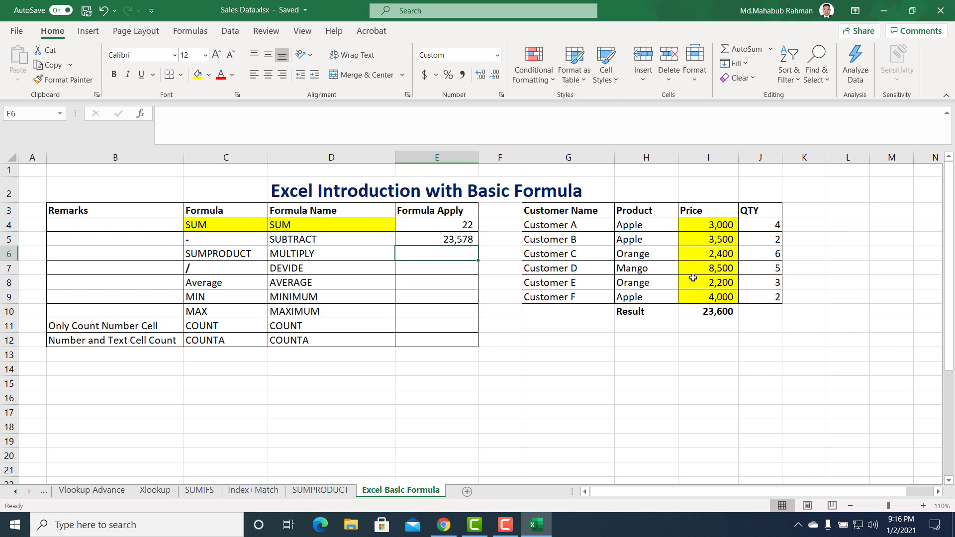
Total the QTY column J4:J9 in J10 with AutoSum, and check the combined sum of E5 and J10
{"action": "left_click", "coordinate": [716, 314]}
{"action": "left_click", "coordinate": [767, 313]}
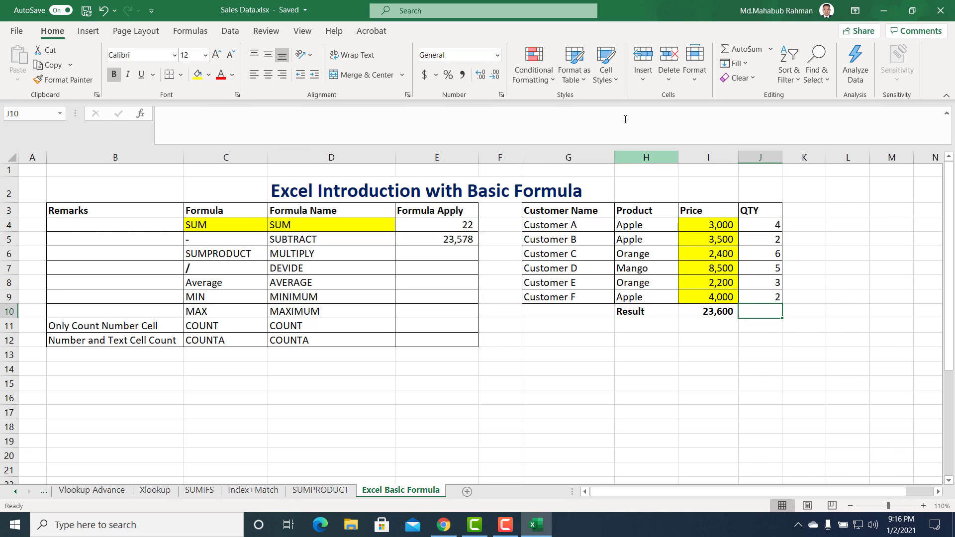
{"action": "left_click", "coordinate": [743, 50]}
{"action": "key", "text": "Return"}
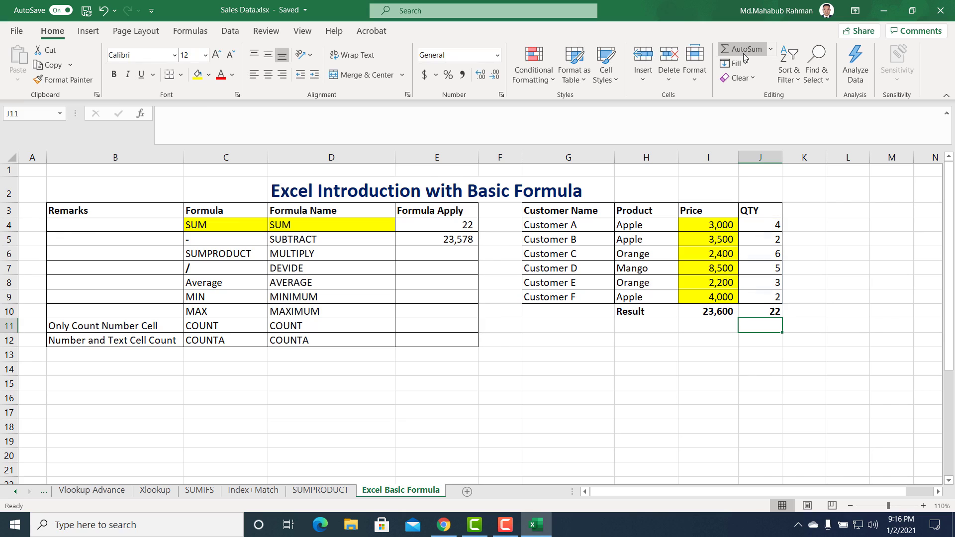
{"action": "left_click", "coordinate": [450, 241]}
{"action": "left_click", "coordinate": [771, 311], "text": "ctrl"}
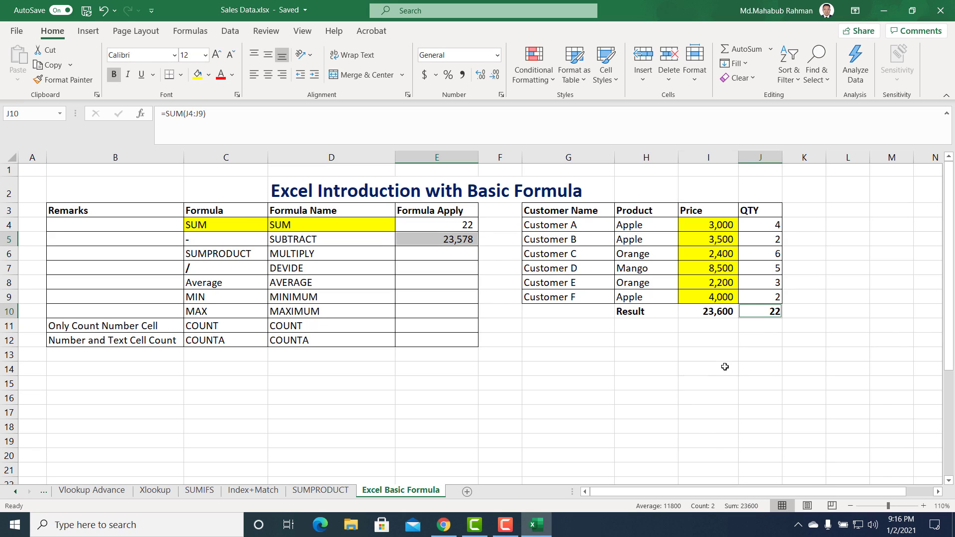
{"action": "left_click", "coordinate": [725, 367]}
Multiply the quantities of Customers A and B in cell E6 with the formula =J4*J5
{"action": "left_click", "coordinate": [436, 254]}
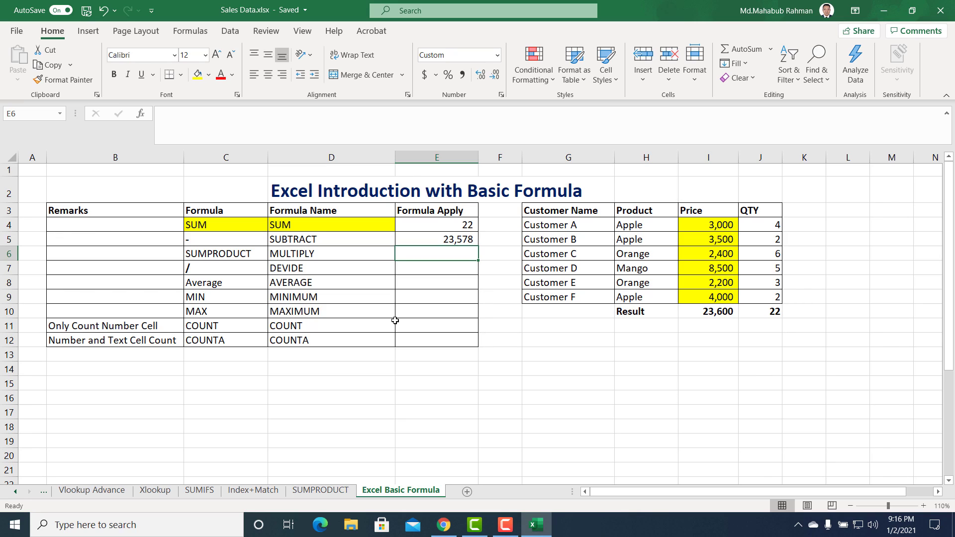
{"action": "type", "text": "="}
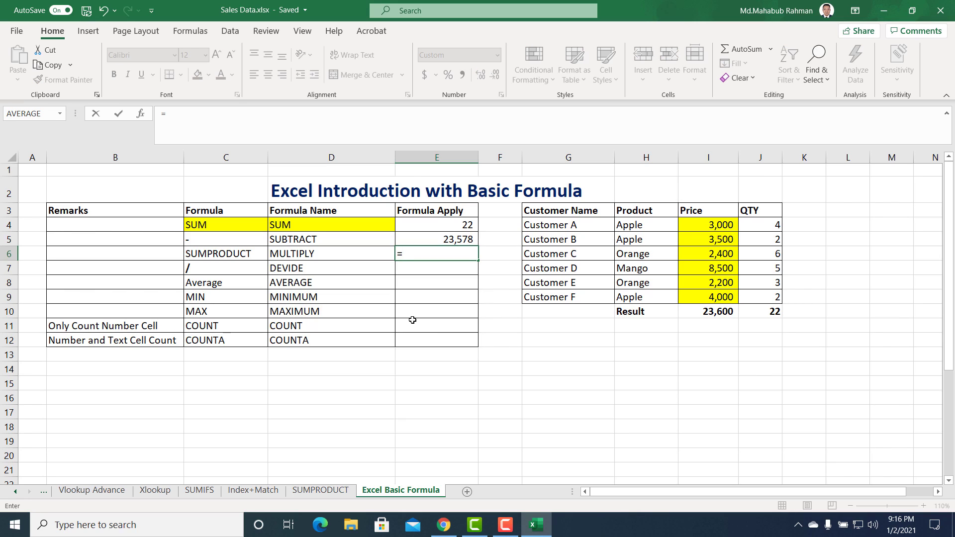
{"action": "left_click", "coordinate": [758, 225]}
{"action": "type", "text": "*"}
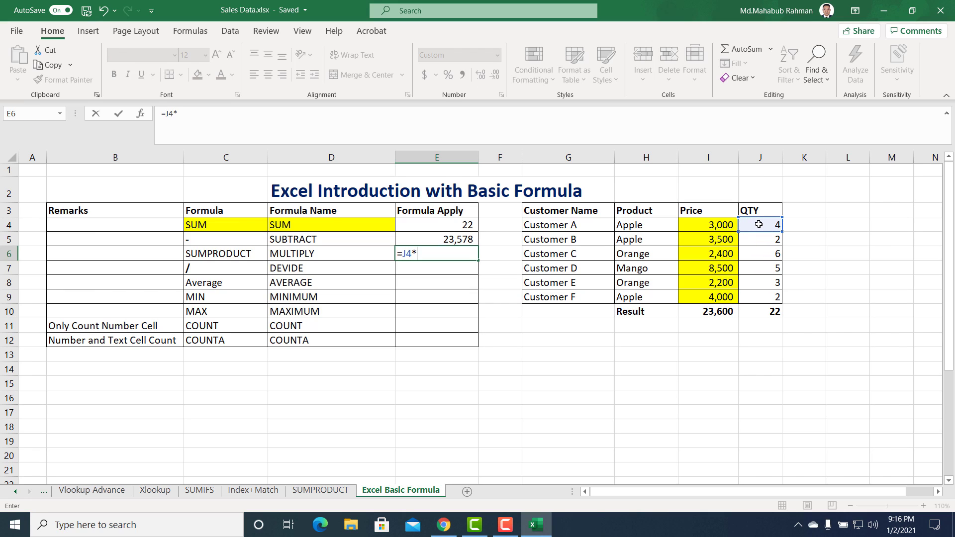
{"action": "left_click", "coordinate": [756, 237]}
{"action": "key", "text": "Return"}
Extend the E6 formula to =J4*J5*J6 so that it also multiplies by Customer C's quantity, and review its references
{"action": "left_click", "coordinate": [466, 254]}
{"action": "left_click", "coordinate": [281, 128]}
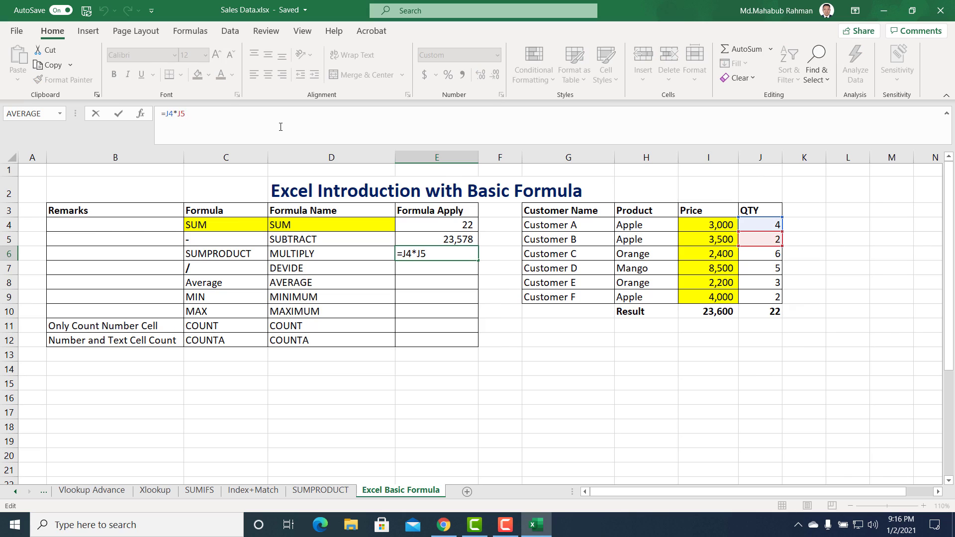
{"action": "type", "text": "*"}
{"action": "left_click", "coordinate": [766, 254]}
{"action": "key", "text": "Return"}
{"action": "left_click", "coordinate": [456, 253]}
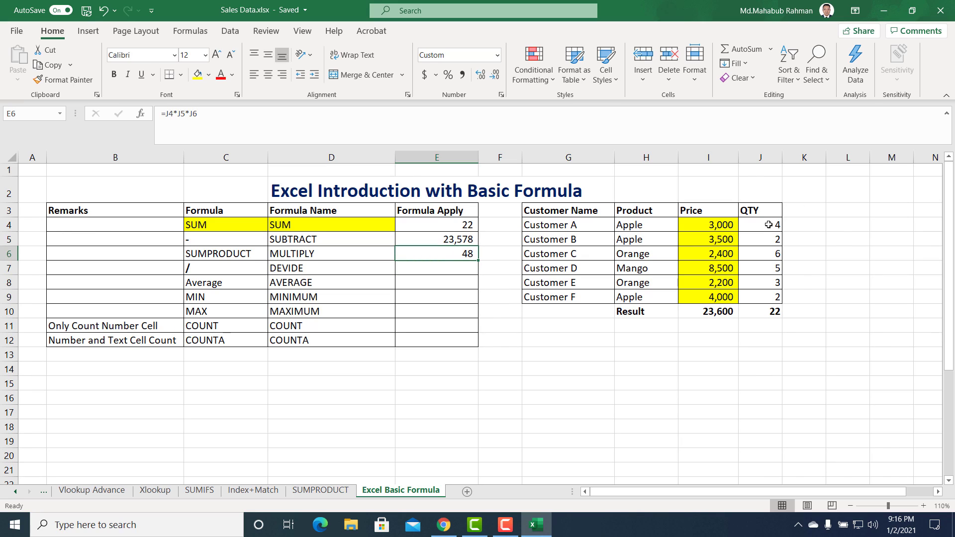
{"action": "double_click", "coordinate": [436, 254]}
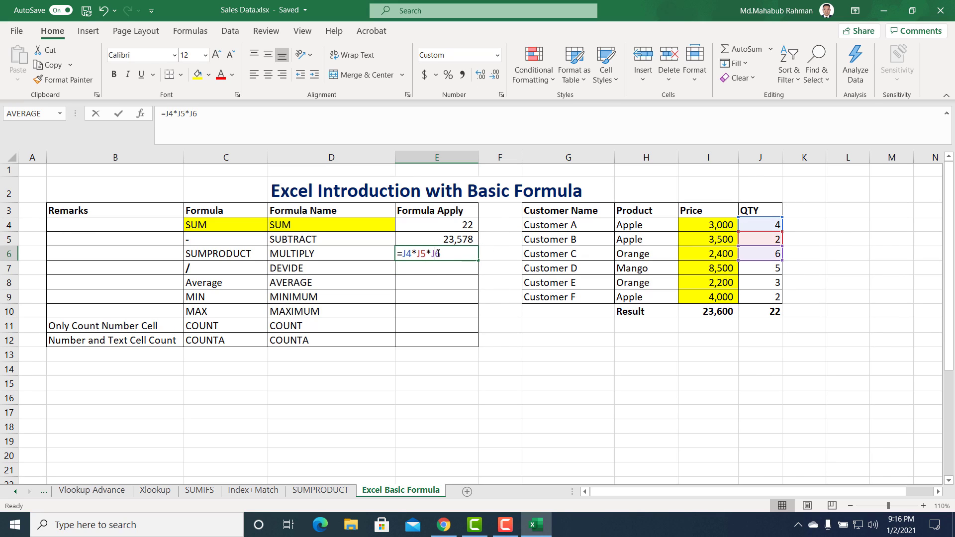
{"action": "key", "text": "Escape"}
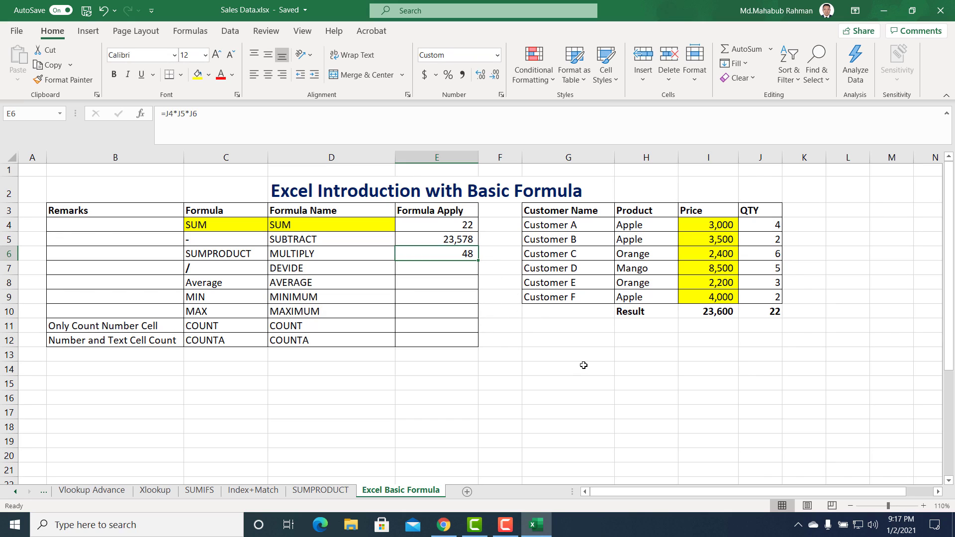
Highlight the Price and QTY values of the first two customers and clear the multiplication formula from E6
{"action": "left_click_drag", "start_coordinate": [700, 225], "coordinate": [706, 235]}
{"action": "left_click_drag", "start_coordinate": [764, 224], "coordinate": [729, 238]}
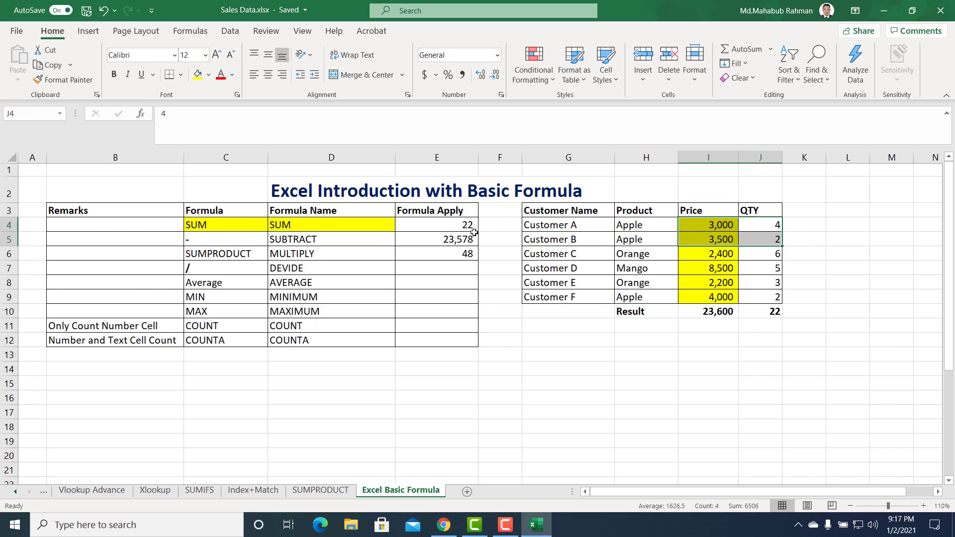
{"action": "left_click", "coordinate": [471, 251]}
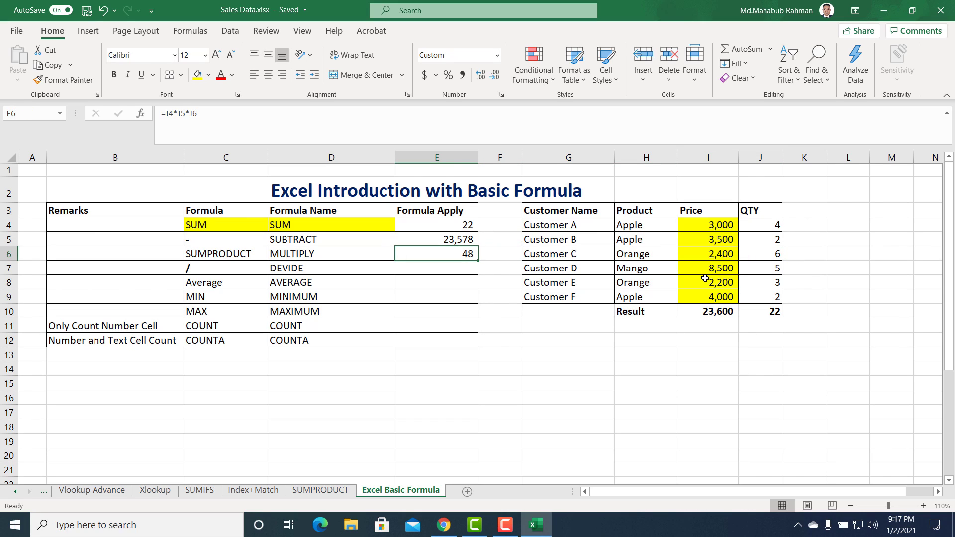
{"action": "key", "text": "BackSpace"}
{"action": "key", "text": "Return"}
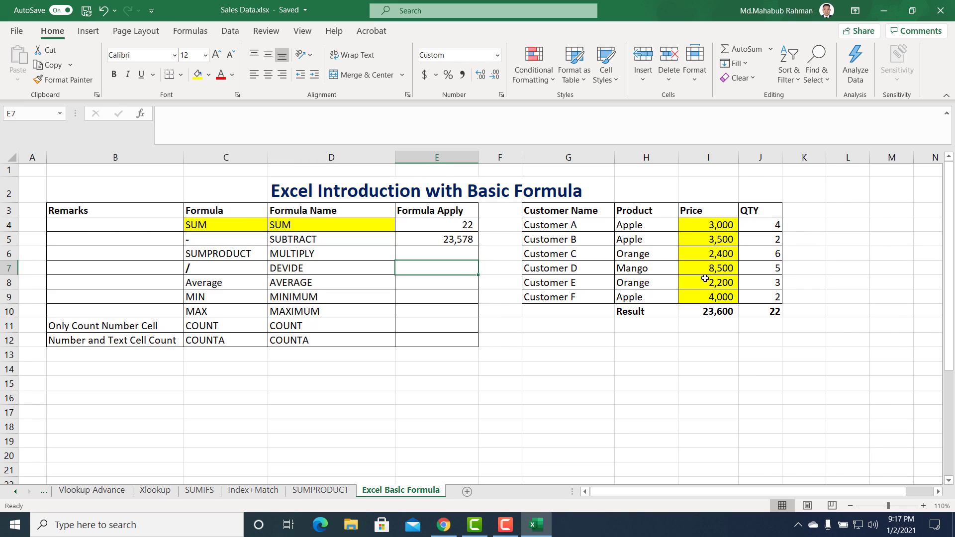
Enter the formula =SUMPRODUCT(I4:I5,J4:J5) in cell E6 of the MULTIPLY row
{"action": "key", "text": "Up"}
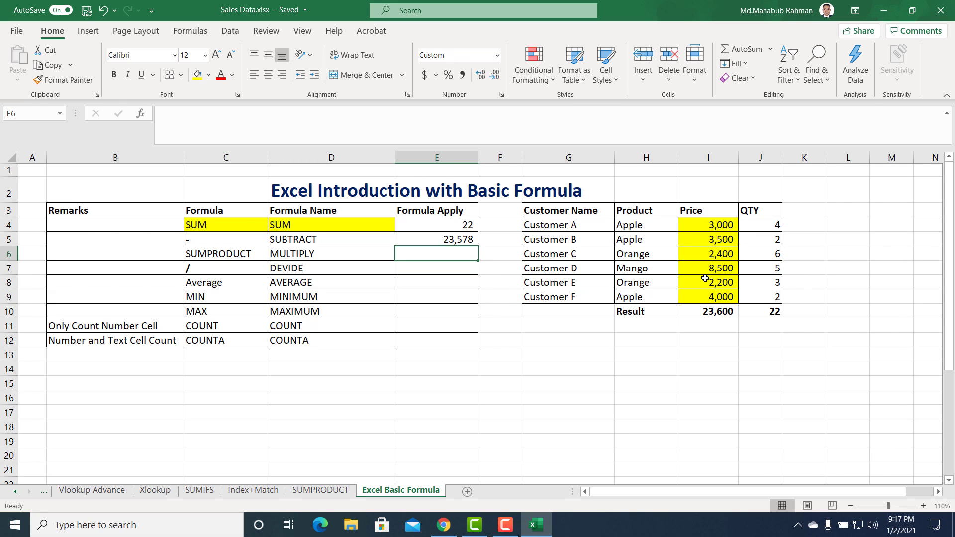
{"action": "type", "text": "=sump"}
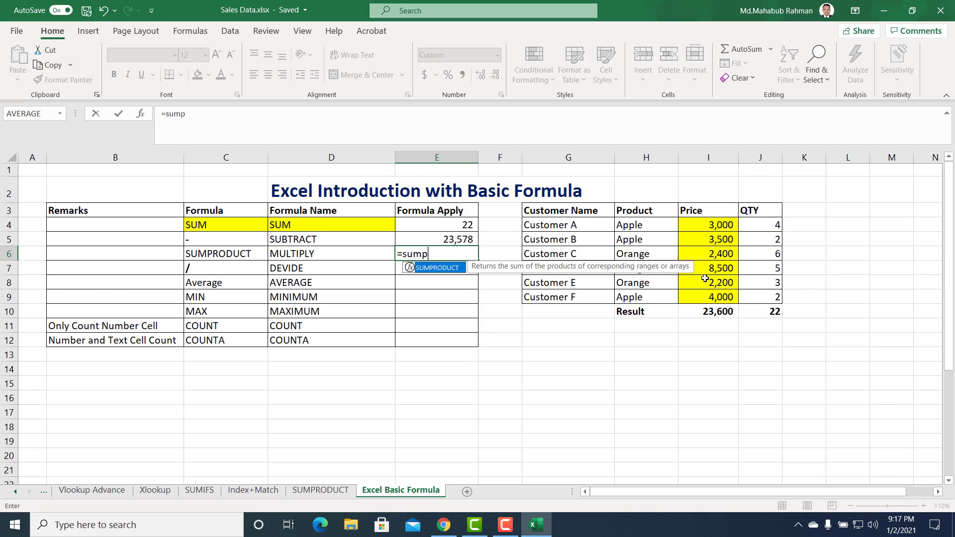
{"action": "key", "text": "Tab"}
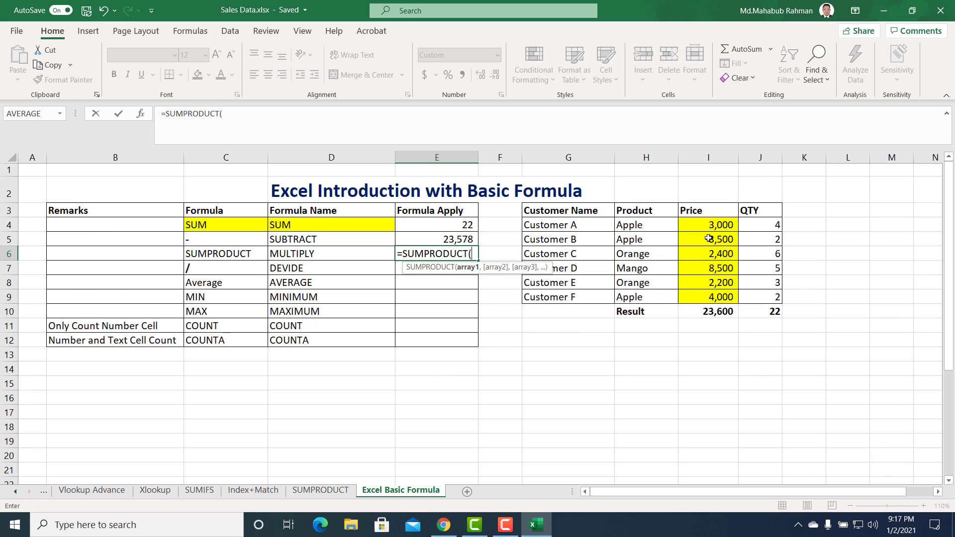
{"action": "left_click_drag", "start_coordinate": [706, 225], "coordinate": [707, 236]}
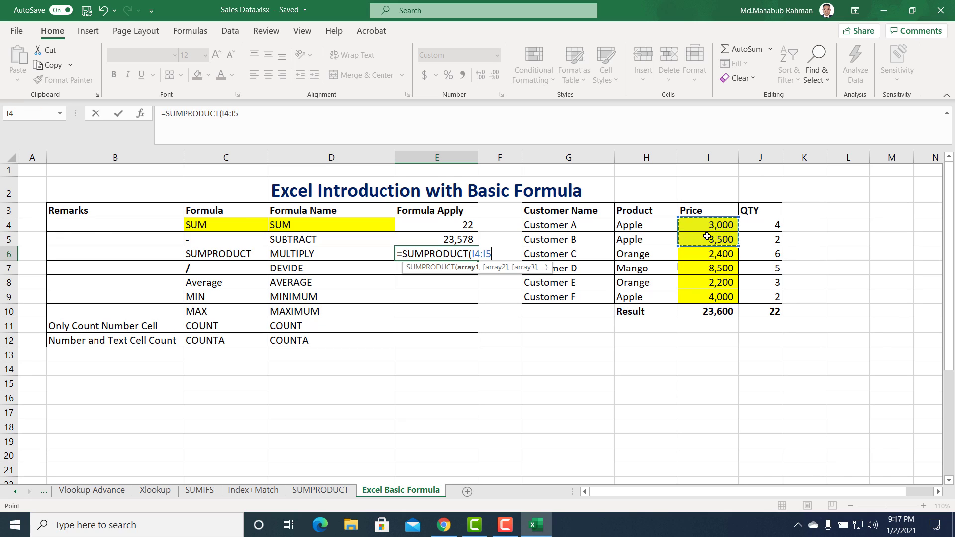
{"action": "type", "text": ","}
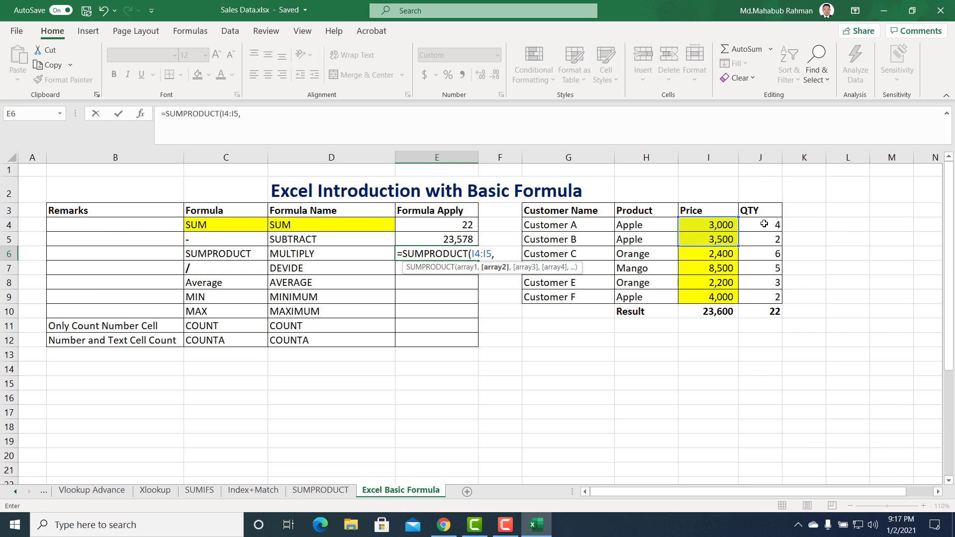
{"action": "left_click_drag", "start_coordinate": [764, 224], "coordinate": [764, 235]}
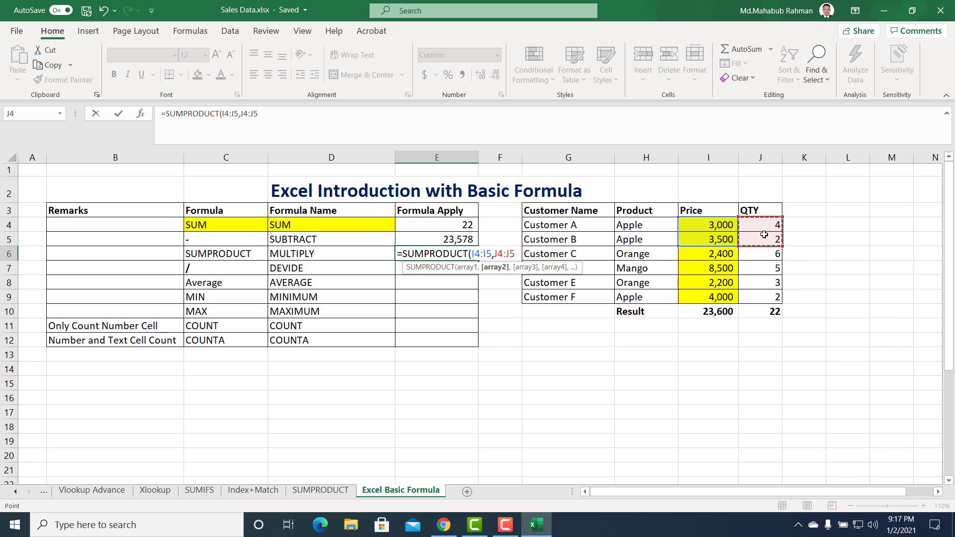
{"action": "type", "text": ")"}
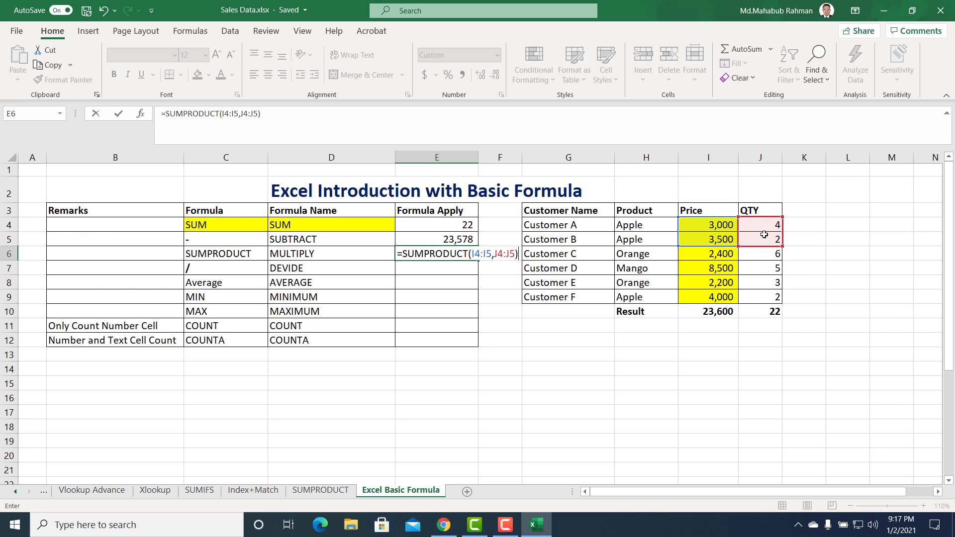
{"action": "key", "text": "Return"}
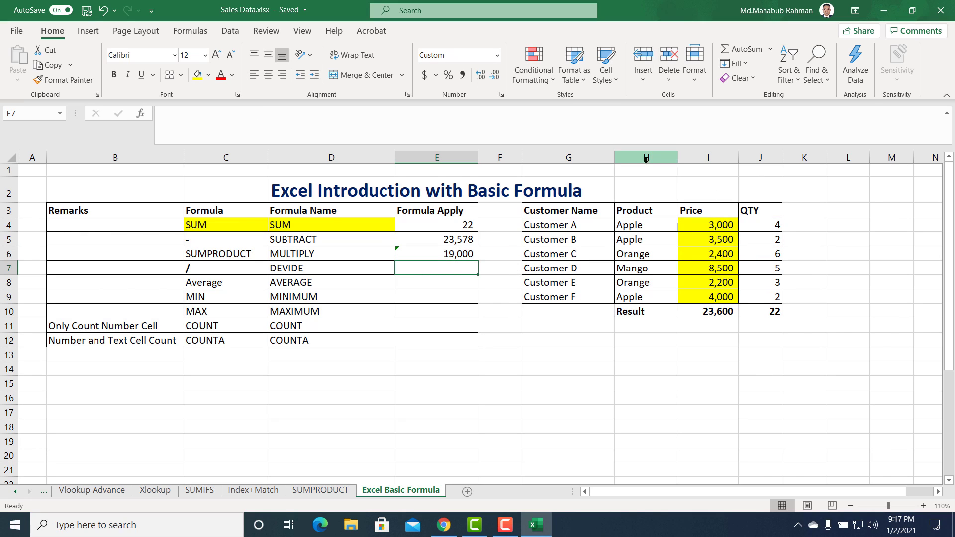
Multiply Customer A's quantity by price in K4 with =J4*I4, and fill the formula down to K5
{"action": "left_click", "coordinate": [804, 226]}
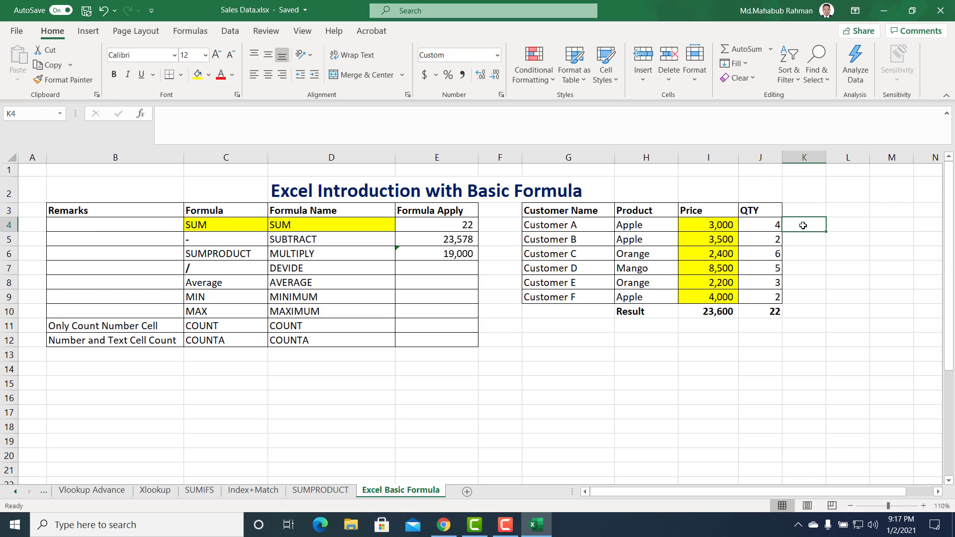
{"action": "type", "text": "="}
{"action": "left_click", "coordinate": [768, 225]}
{"action": "type", "text": "*"}
{"action": "left_click", "coordinate": [726, 224]}
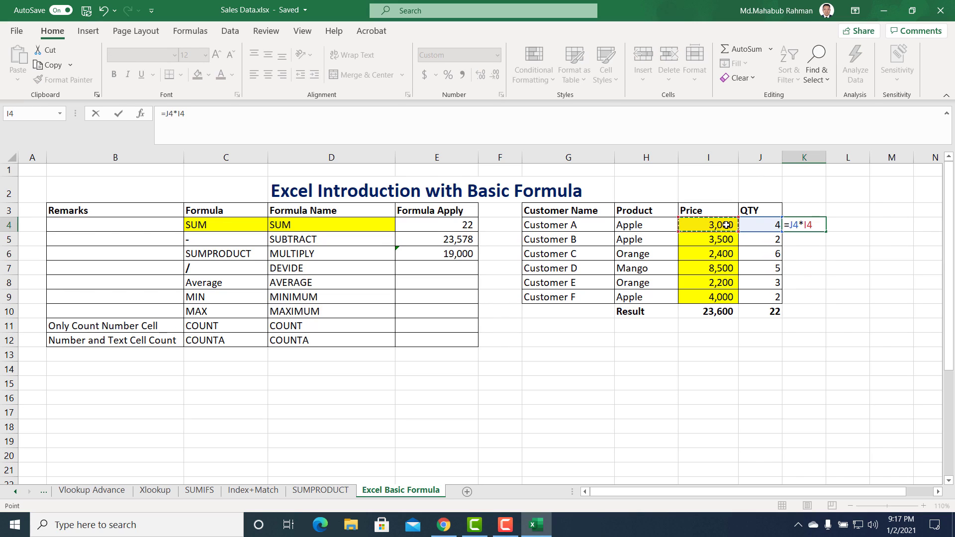
{"action": "key", "text": "Return"}
{"action": "left_click", "coordinate": [804, 225]}
{"action": "left_click_drag", "start_coordinate": [824, 239], "coordinate": [821, 242]}
Total the two row products K4:K5 in cell K6 with AutoSum
{"action": "left_click", "coordinate": [808, 254]}
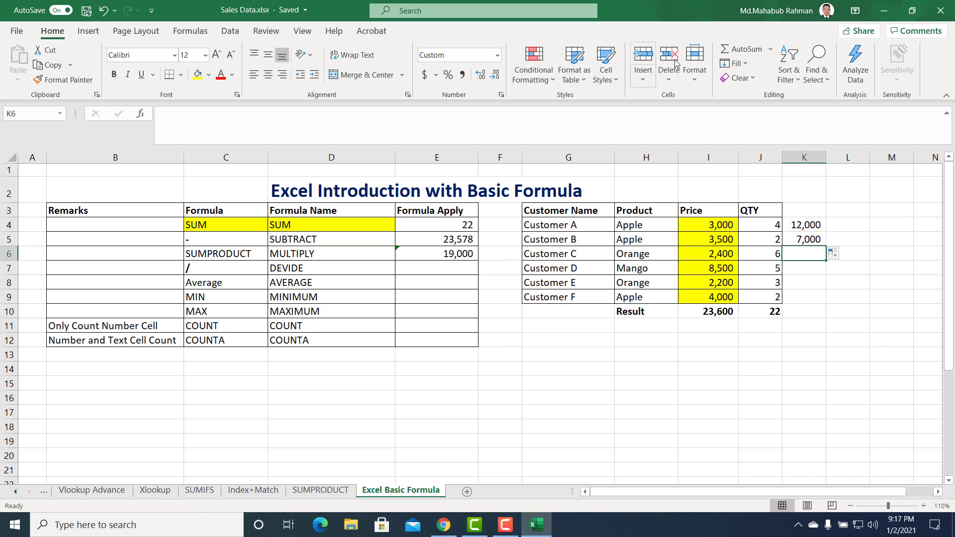
{"action": "left_click", "coordinate": [731, 49]}
{"action": "key", "text": "Return"}
Compare the SUMPRODUCT formula in E6 with the row products and their sum in K4:K6, and highlight the source range I4:J5
{"action": "left_click", "coordinate": [821, 253]}
{"action": "left_click", "coordinate": [440, 252]}
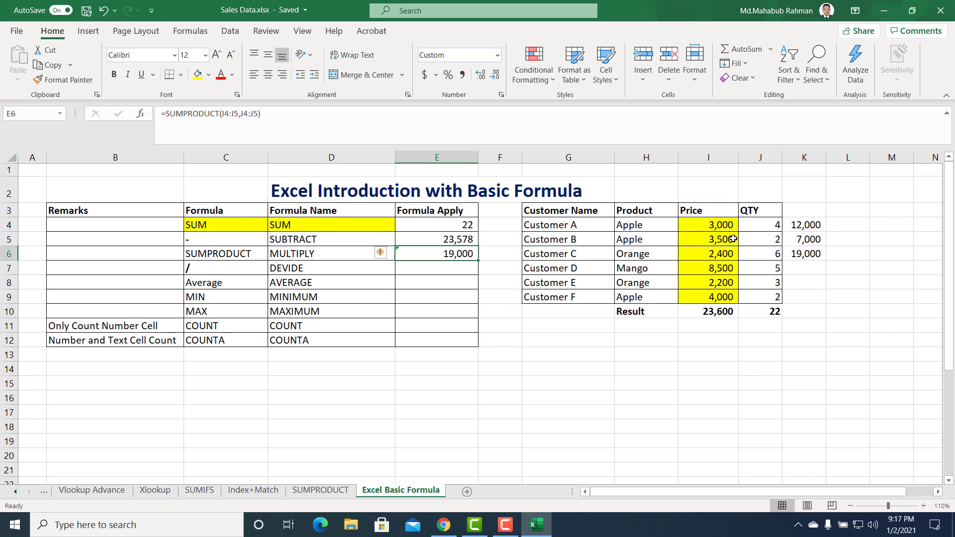
{"action": "left_click_drag", "start_coordinate": [711, 224], "coordinate": [773, 241]}
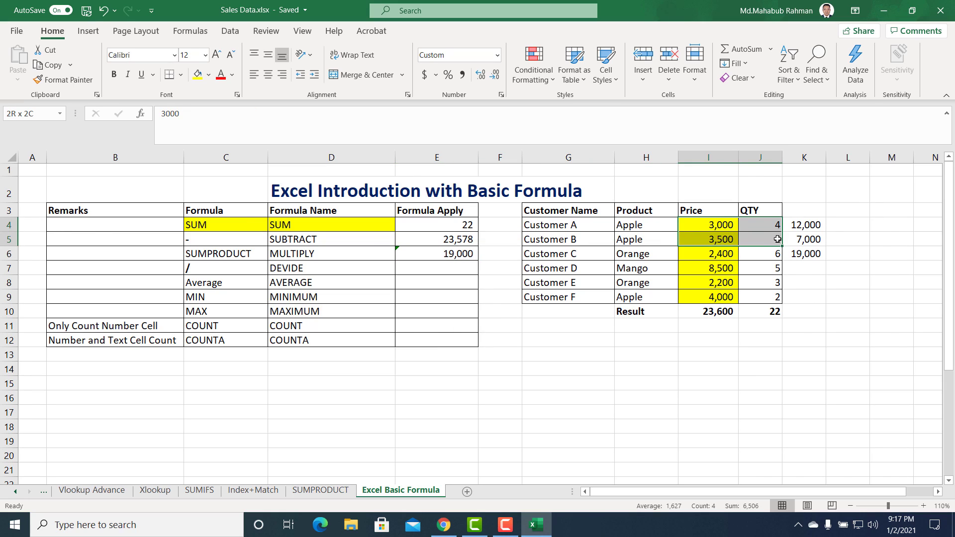
{"action": "left_click", "coordinate": [710, 225]}
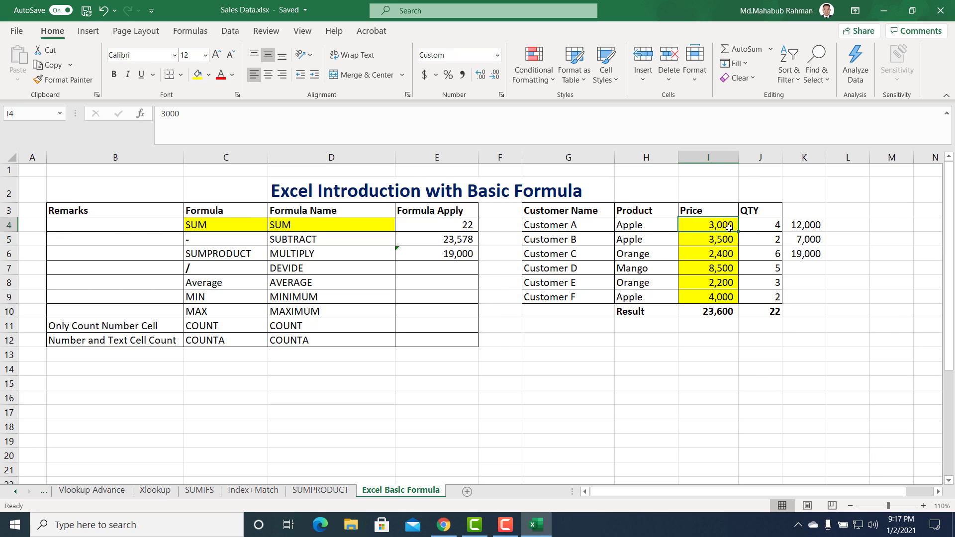
{"action": "left_click_drag", "start_coordinate": [708, 225], "coordinate": [768, 241]}
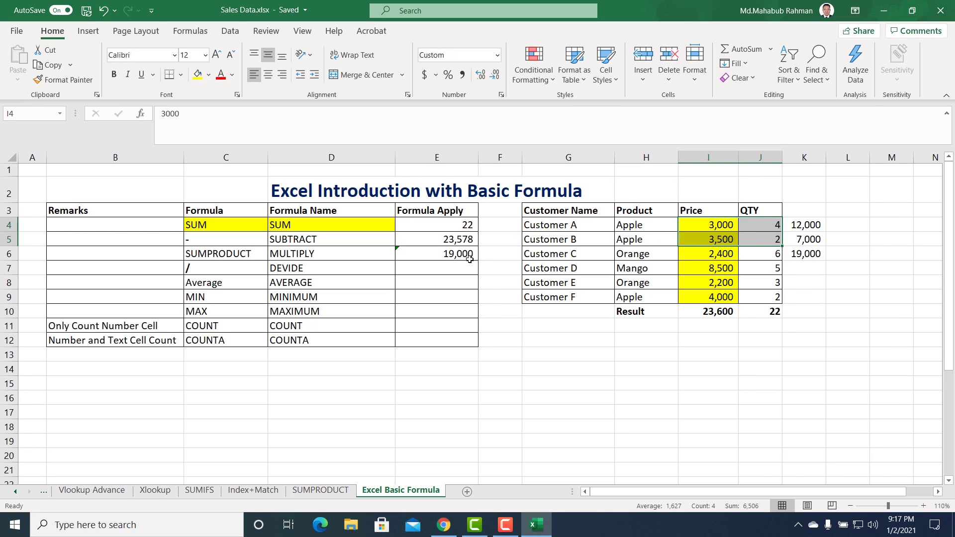
{"action": "left_click", "coordinate": [455, 256]}
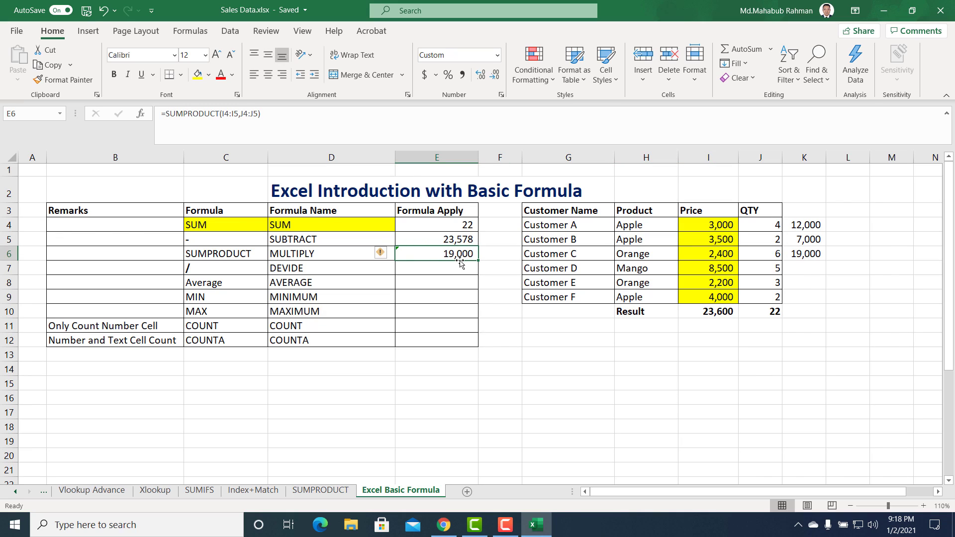
{"action": "double_click", "coordinate": [813, 229]}
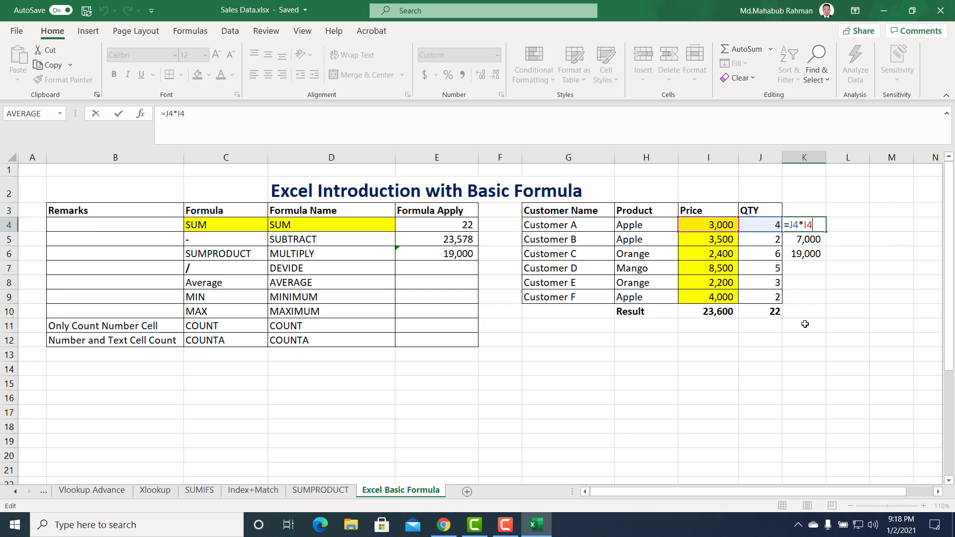
{"action": "key", "text": "Escape"}
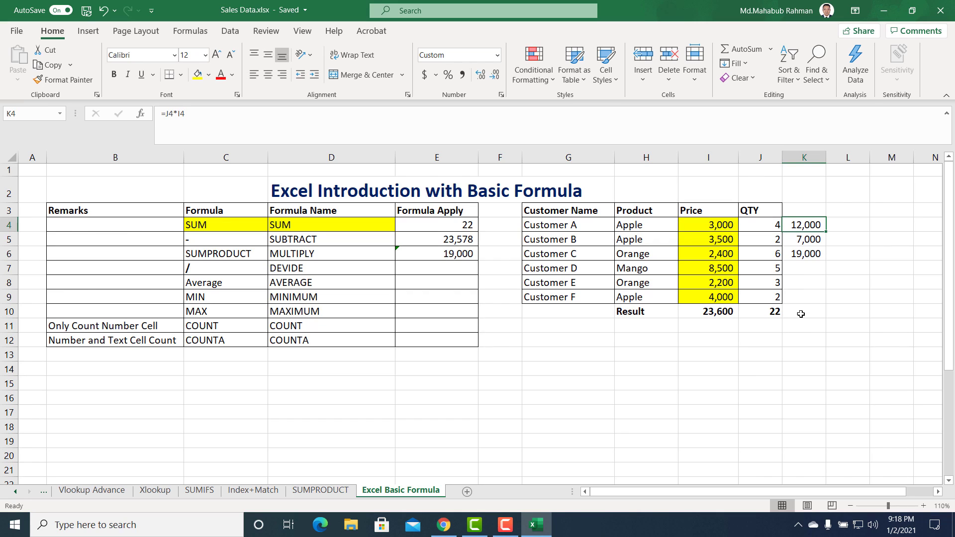
{"action": "left_click", "coordinate": [448, 267]}
{"action": "left_click", "coordinate": [809, 256]}
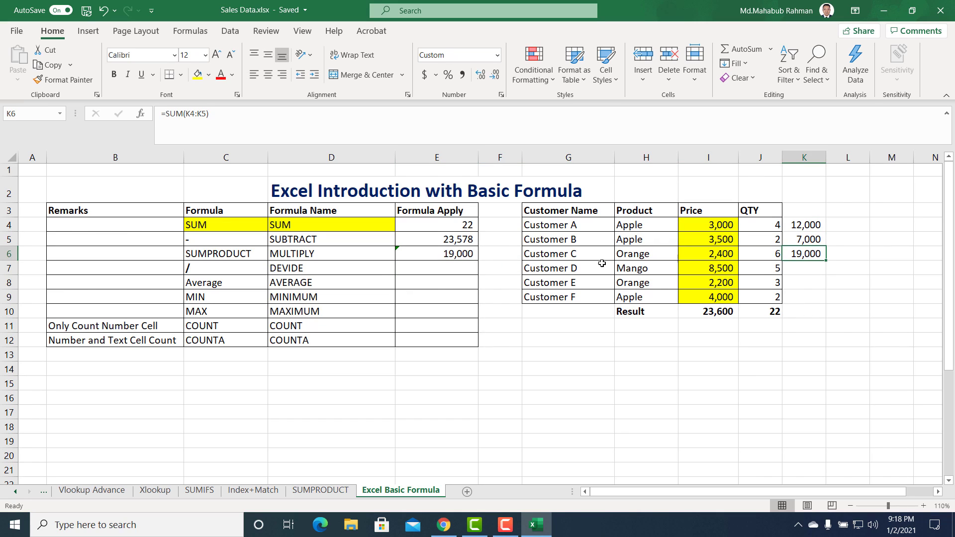
Enter the division formula =E6/E4 in cell E7 of the DEVIDE row
{"action": "left_click", "coordinate": [421, 269]}
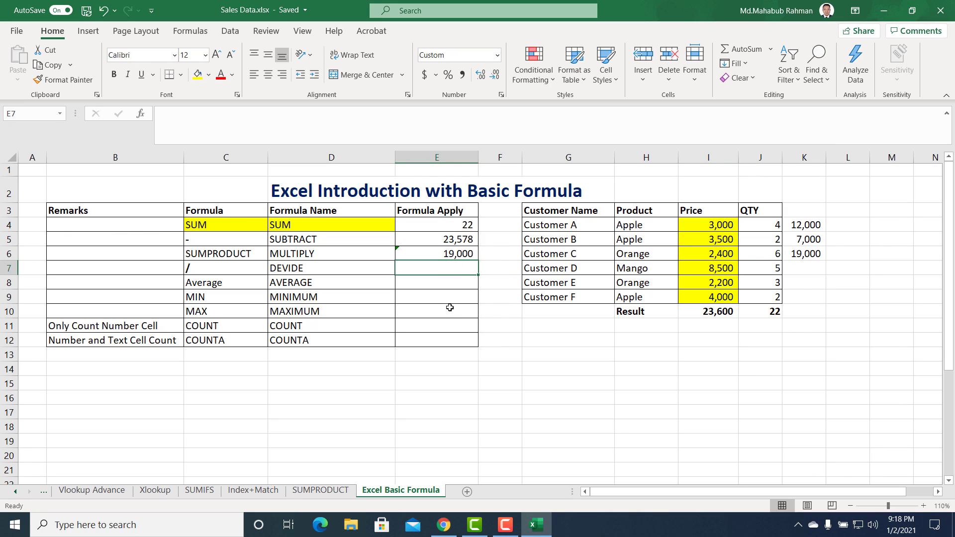
{"action": "type", "text": "="}
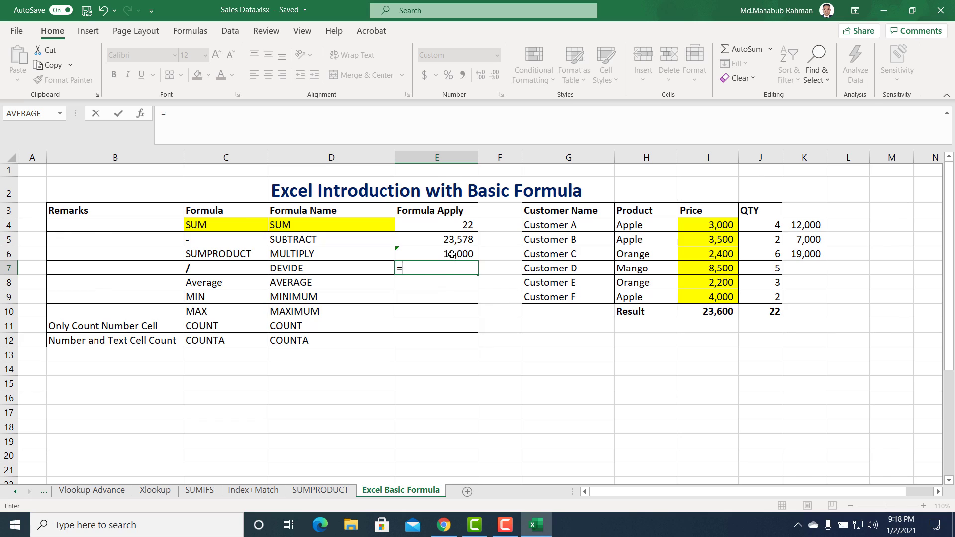
{"action": "left_click", "coordinate": [451, 255]}
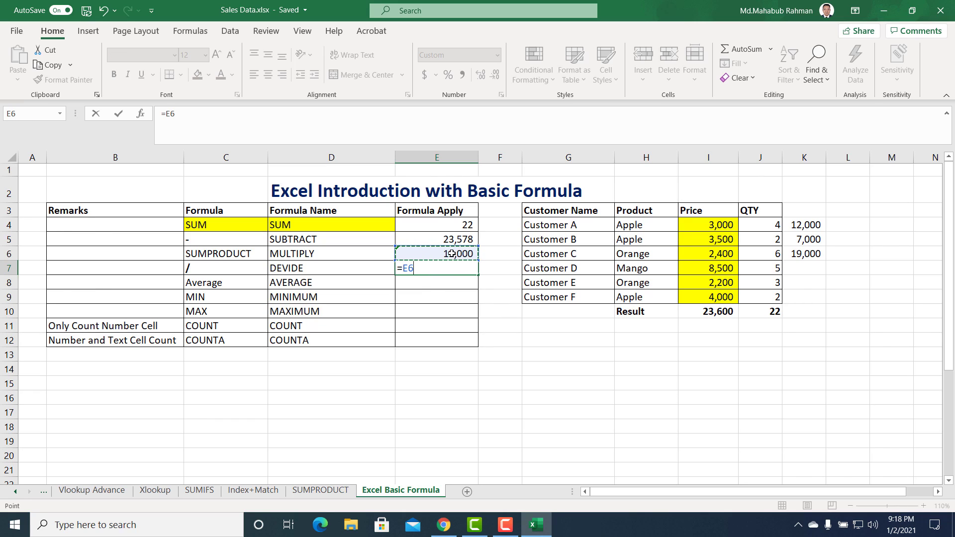
{"action": "type", "text": "/"}
{"action": "left_click", "coordinate": [457, 225]}
{"action": "key", "text": "Return"}
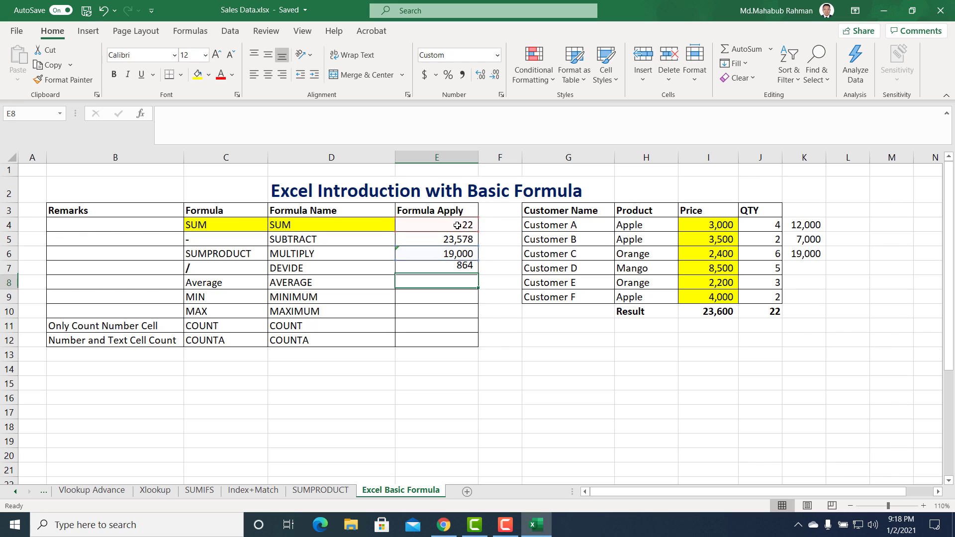
Replace the divisor in E7 with 19 so the formula reads =E6/19, and review its cell reference
{"action": "left_click", "coordinate": [446, 264]}
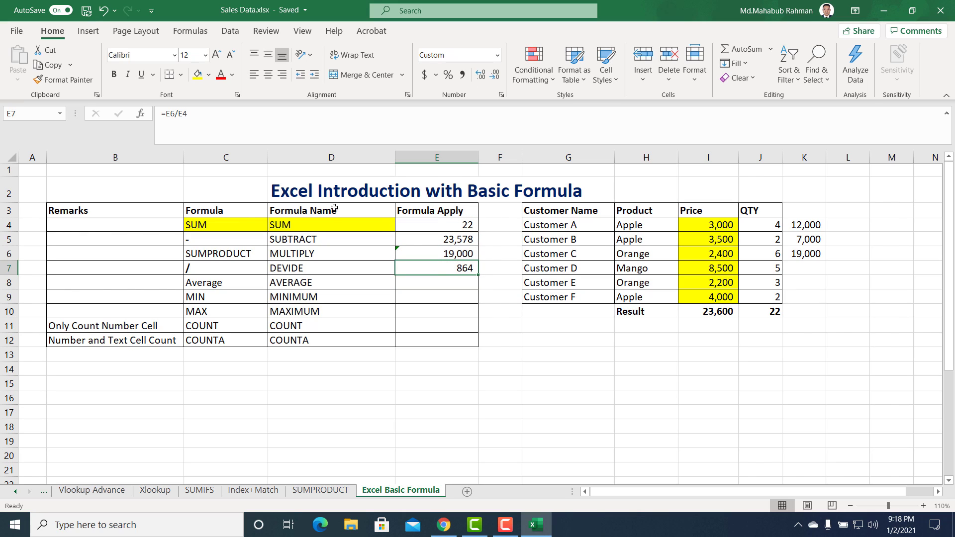
{"action": "left_click", "coordinate": [254, 117]}
{"action": "key", "text": "BackSpace"}
{"action": "key", "text": "BackSpace"}
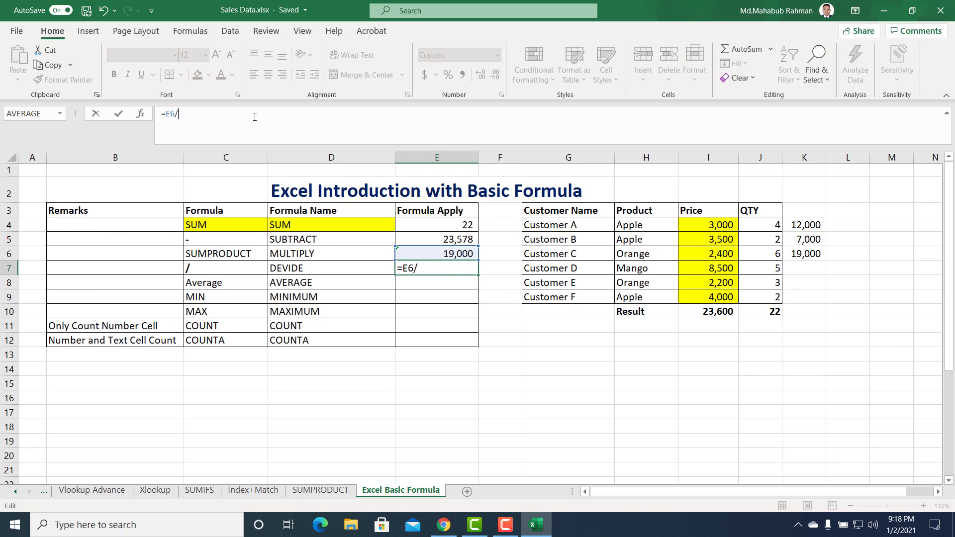
{"action": "type", "text": "19"}
{"action": "key", "text": "Return"}
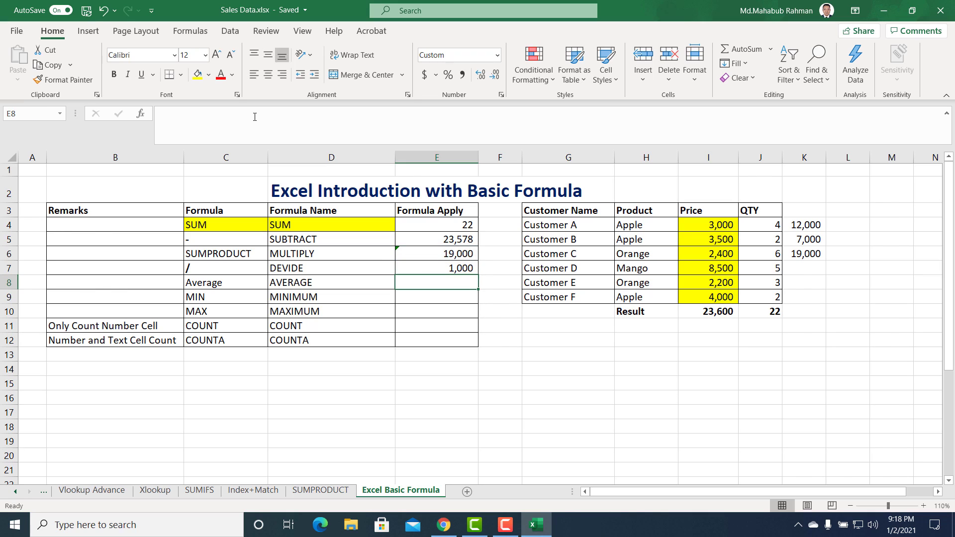
{"action": "left_click", "coordinate": [435, 267]}
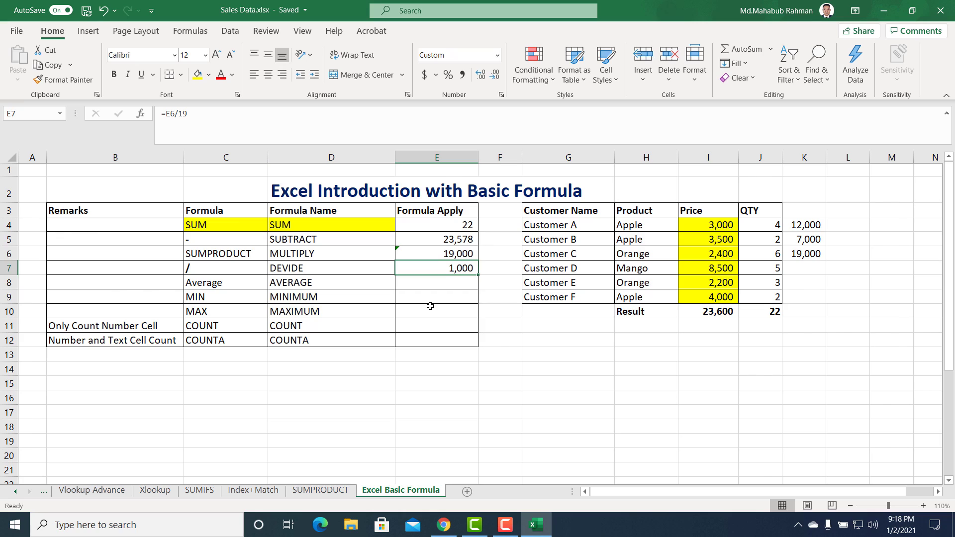
{"action": "left_click", "coordinate": [176, 114]}
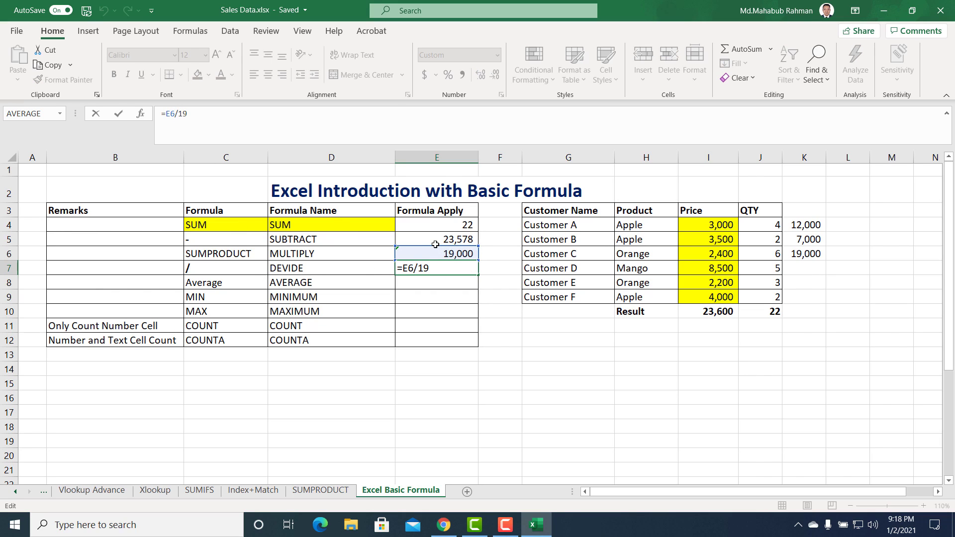
{"action": "key", "text": "ctrl+Return"}
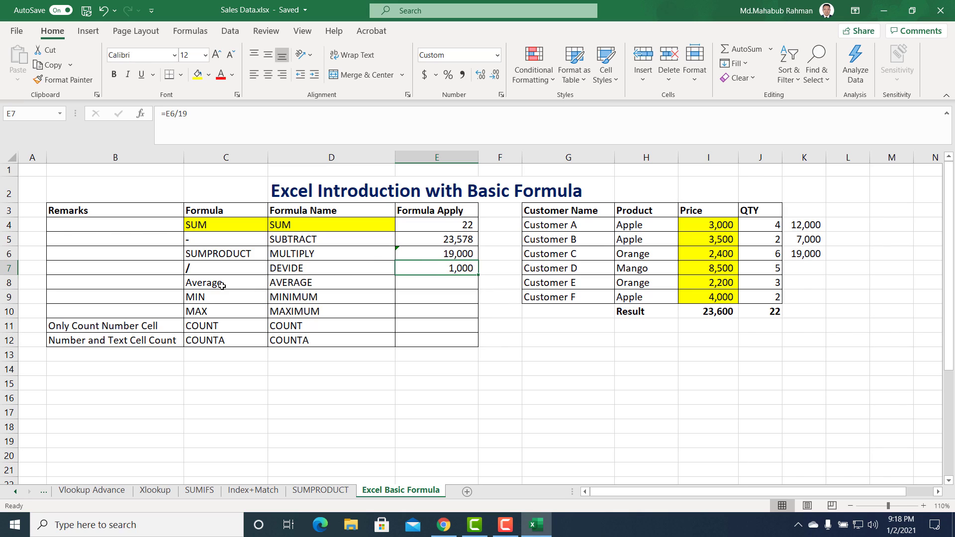
Highlight the QTY values J4:J9 and work out their average manually in J12 with =J10/6
{"action": "left_click", "coordinate": [437, 286]}
{"action": "left_click_drag", "start_coordinate": [772, 227], "coordinate": [775, 295]}
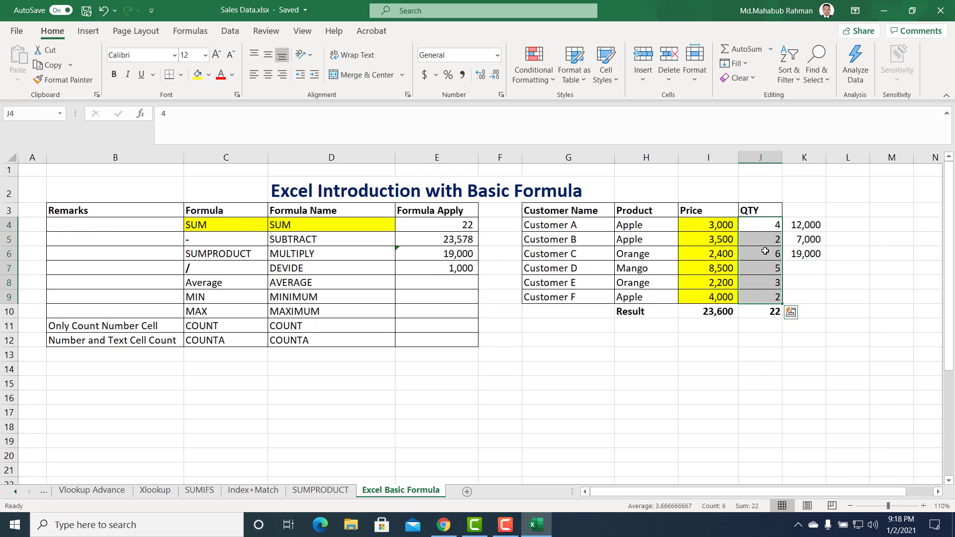
{"action": "left_click_drag", "start_coordinate": [763, 224], "coordinate": [769, 295]}
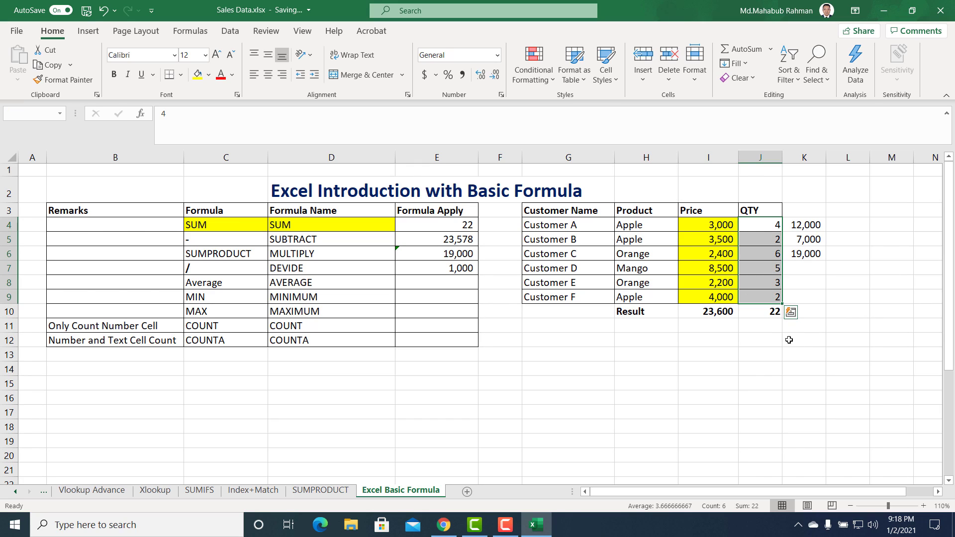
{"action": "left_click", "coordinate": [770, 339]}
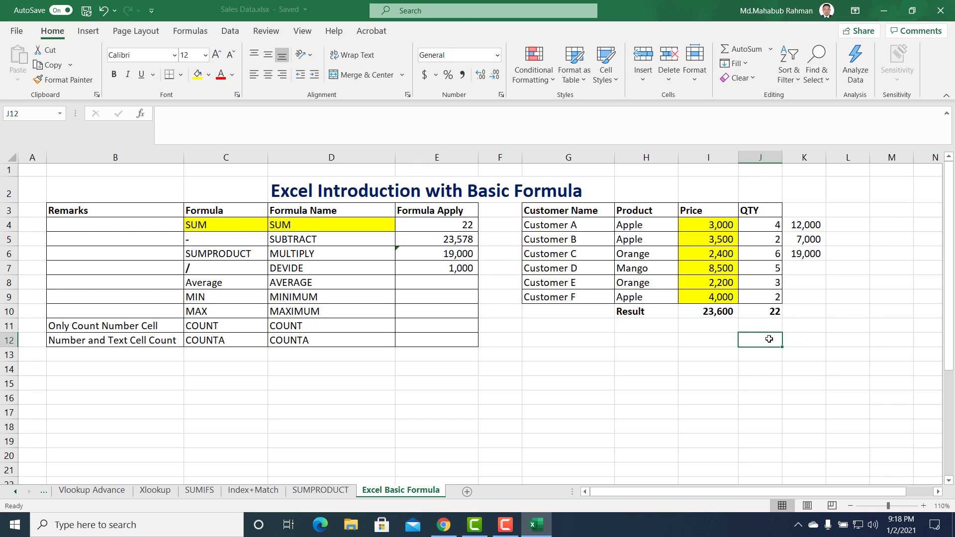
{"action": "type", "text": "="}
{"action": "left_click", "coordinate": [774, 311]}
{"action": "type", "text": "/6"}
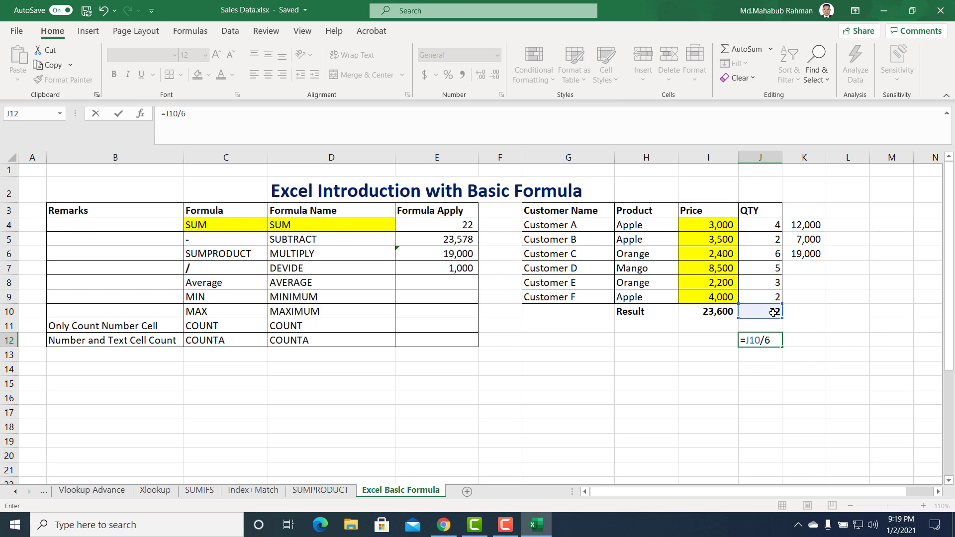
{"action": "key", "text": "ctrl+Return"}
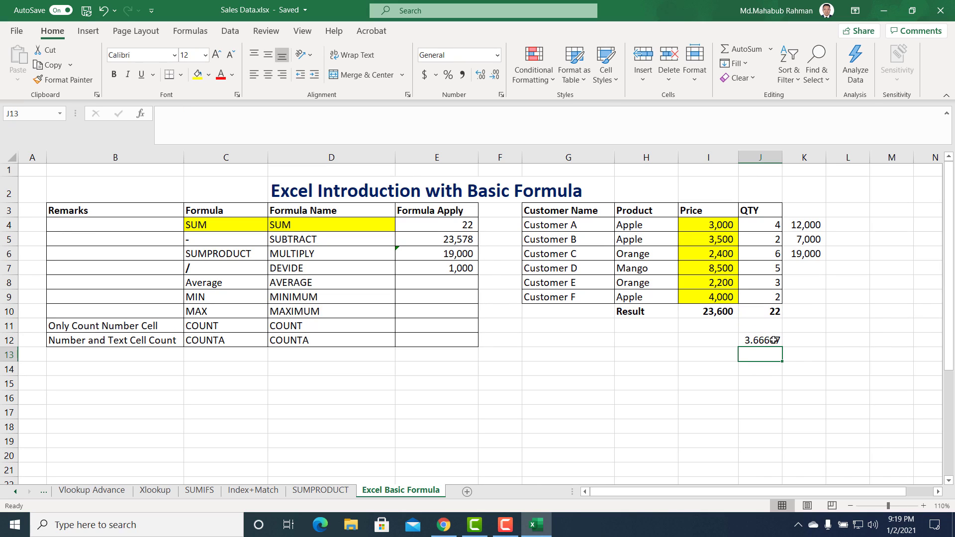
Enter the formula =AVERAGE(J4:J9) in cell E8 of the AVERAGE row
{"action": "left_click", "coordinate": [448, 282]}
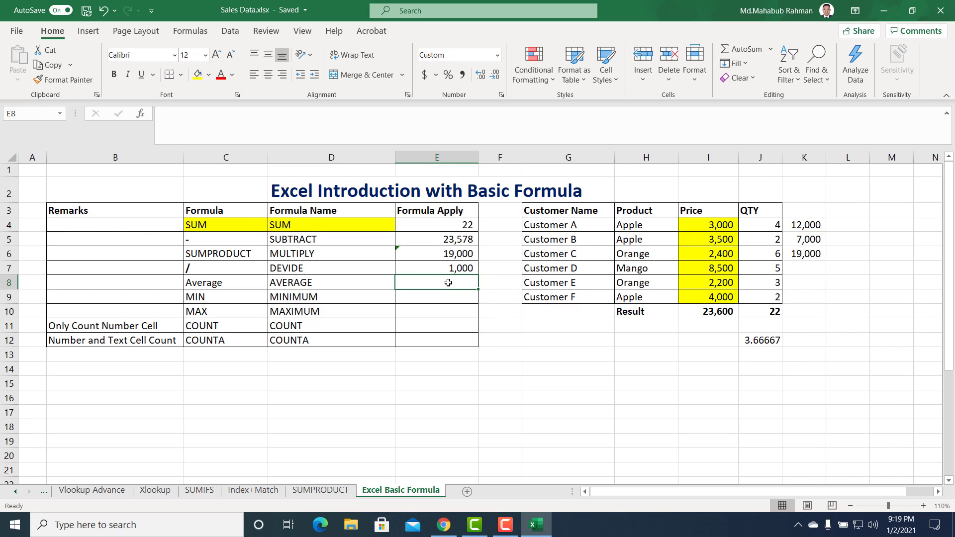
{"action": "type", "text": "=ave"}
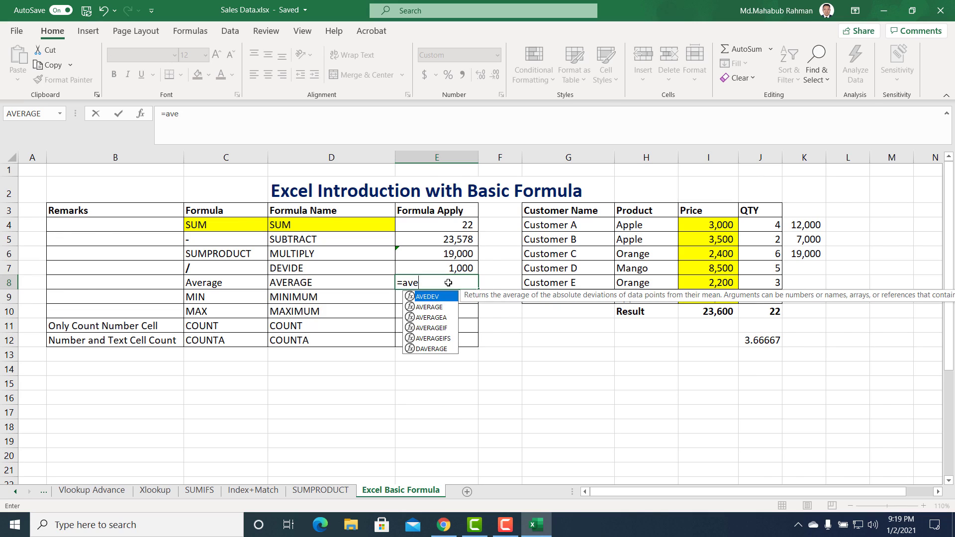
{"action": "key", "text": "Down"}
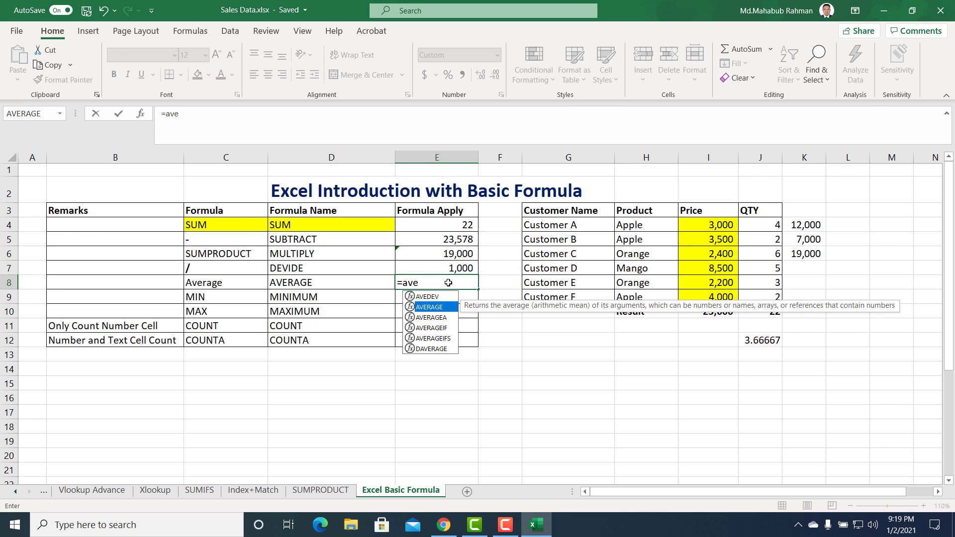
{"action": "key", "text": "Tab"}
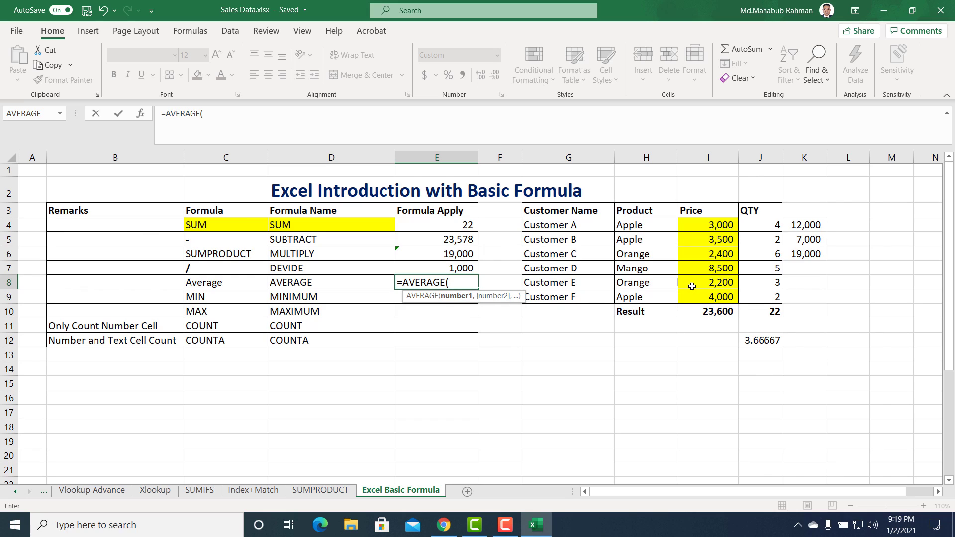
{"action": "left_click_drag", "start_coordinate": [769, 227], "coordinate": [770, 291]}
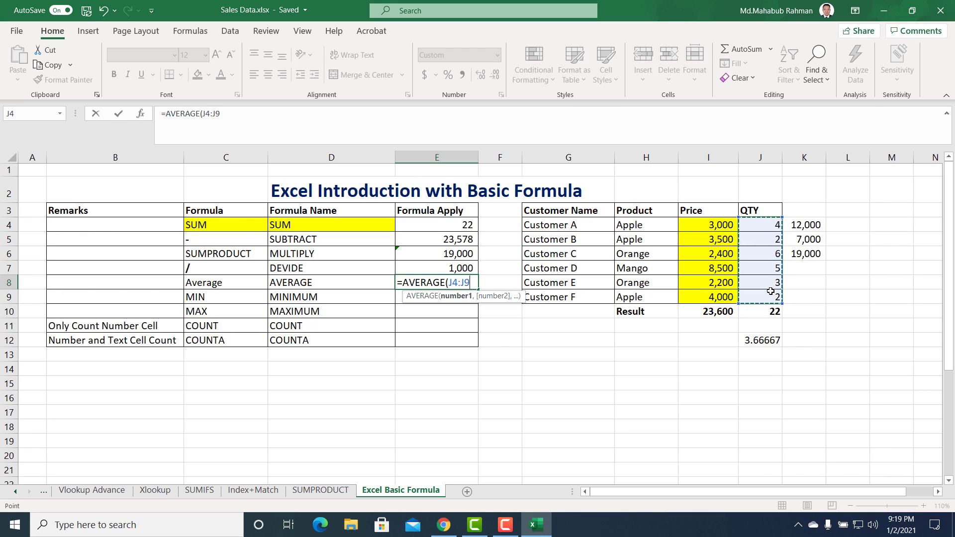
{"action": "type", "text": ")"}
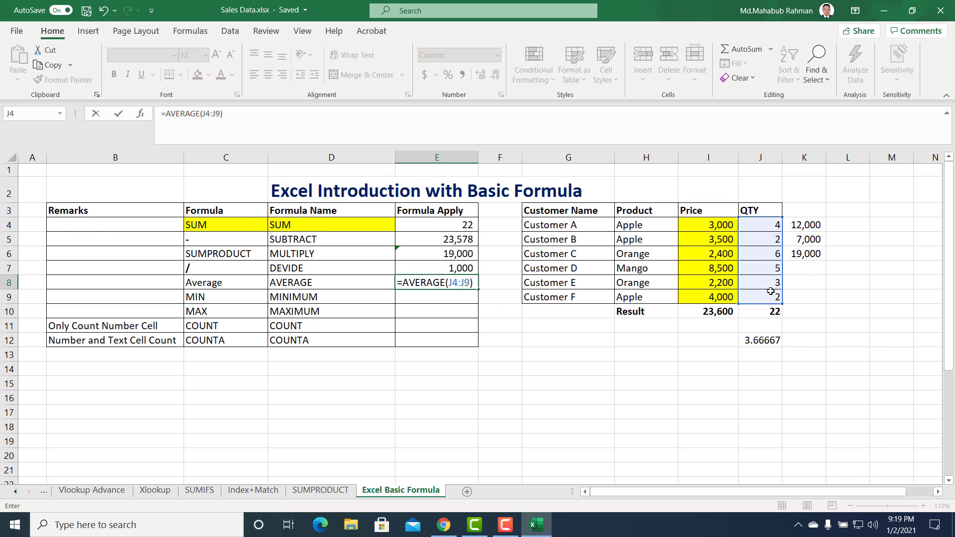
{"action": "key", "text": "Return"}
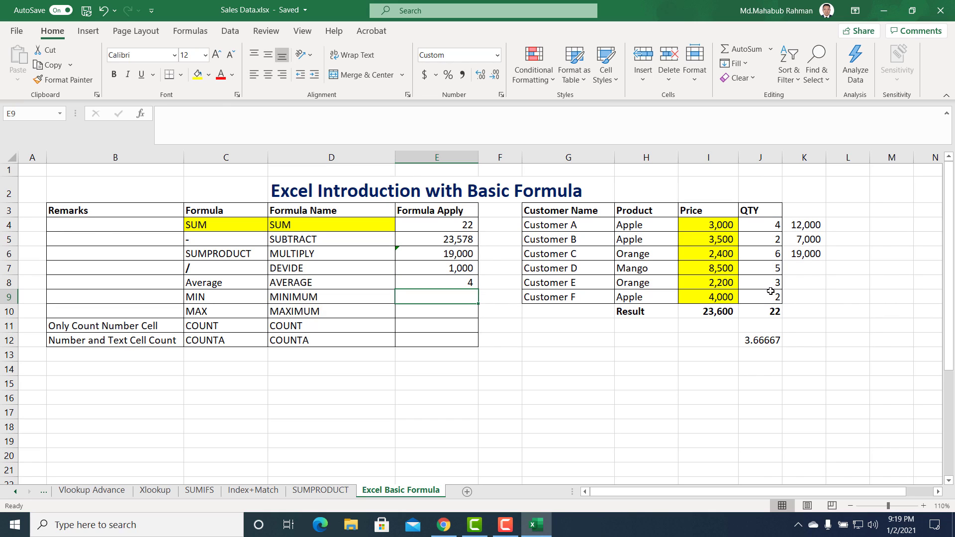
Increase the decimal places displayed for the average in E8 to five
{"action": "left_click", "coordinate": [468, 282]}
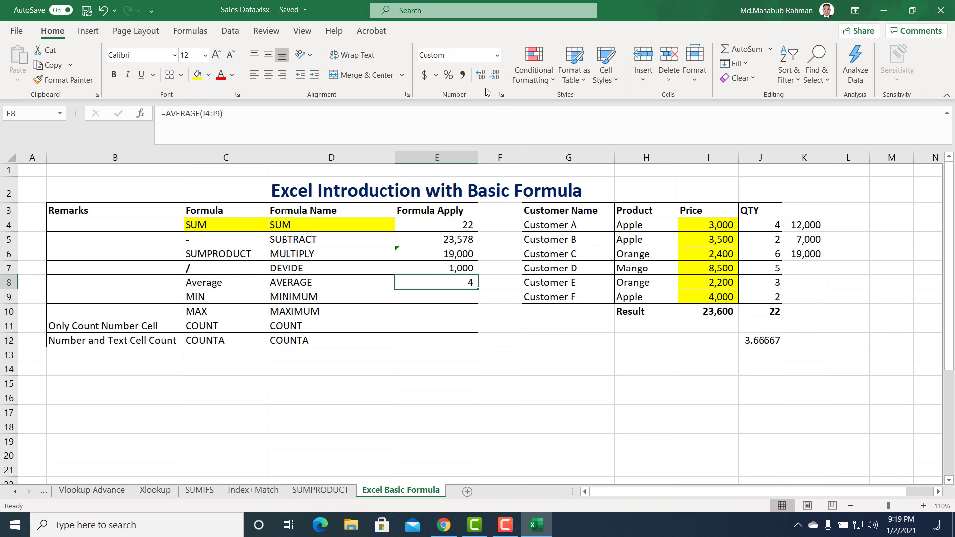
{"action": "left_click", "coordinate": [480, 75]}
{"action": "left_click", "coordinate": [480, 76]}
{"action": "left_click", "coordinate": [481, 75]}
{"action": "left_click", "coordinate": [286, 122]}
{"action": "key", "text": "BackSpace"}
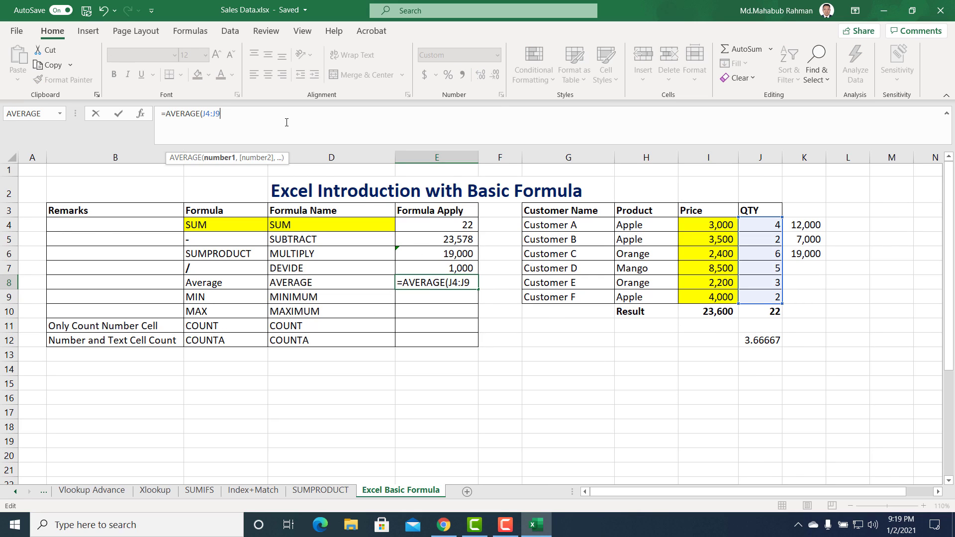
{"action": "key", "text": "BackSpace"}
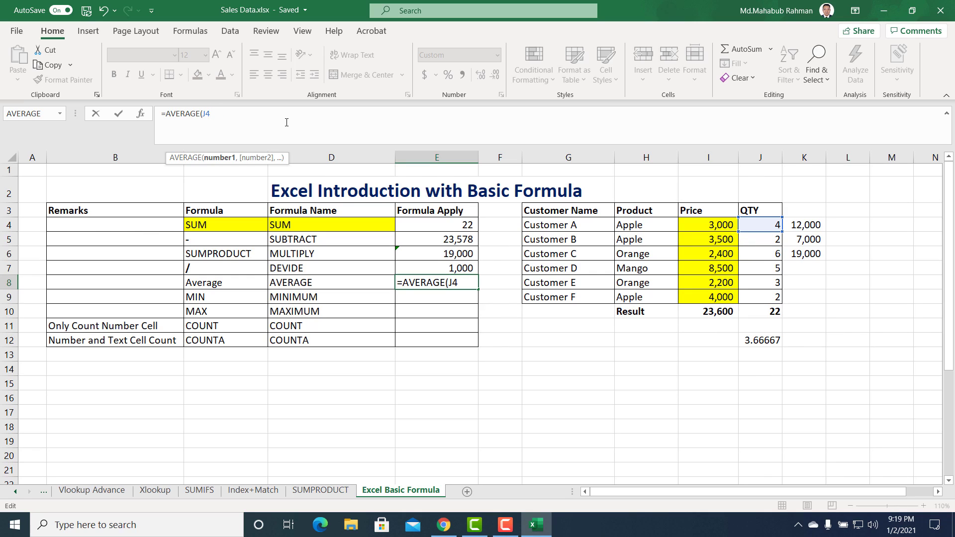
{"action": "left_click_drag", "start_coordinate": [769, 225], "coordinate": [769, 237]}
{"action": "left_click", "coordinate": [433, 283]}
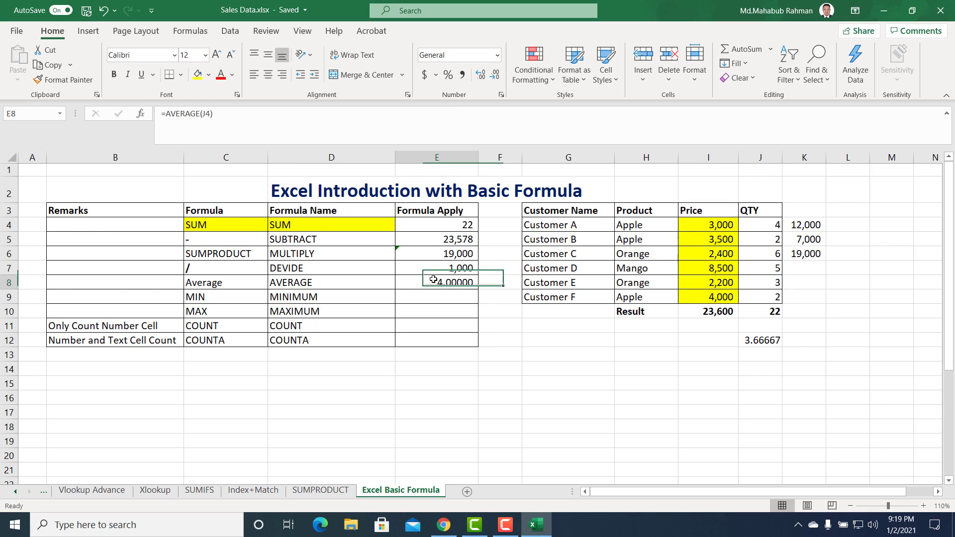
Rewrite the AVERAGE formula in E8 so that its first argument covers only the QTY cells J4:J5
{"action": "left_click", "coordinate": [280, 118]}
{"action": "key", "text": "BackSpace"}
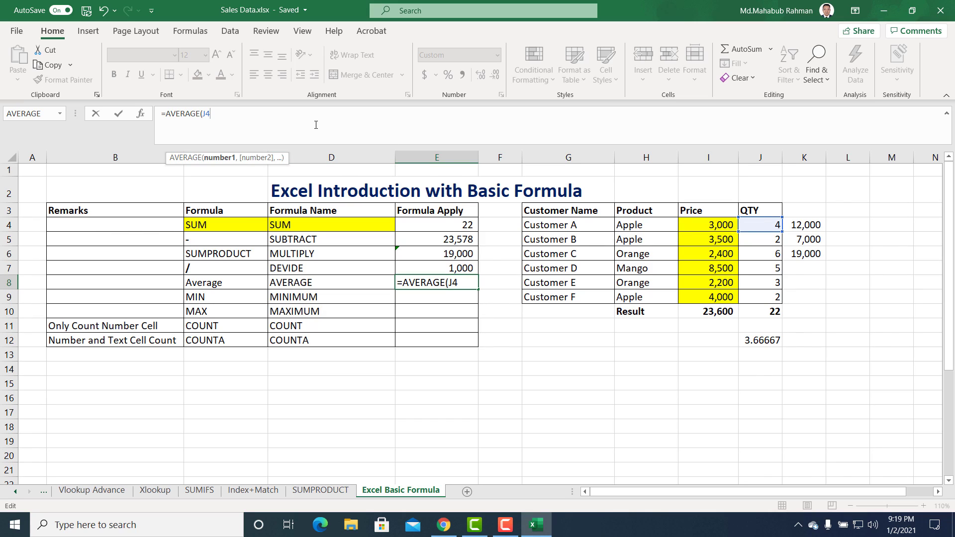
{"action": "key", "text": "BackSpace"}
{"action": "left_click_drag", "start_coordinate": [769, 226], "coordinate": [765, 239]}
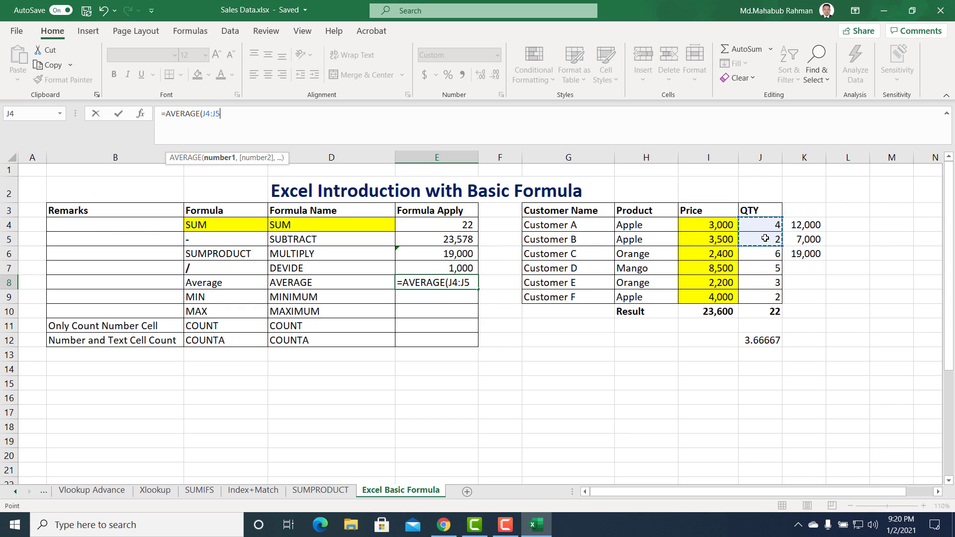
{"action": "type", "text": ","}
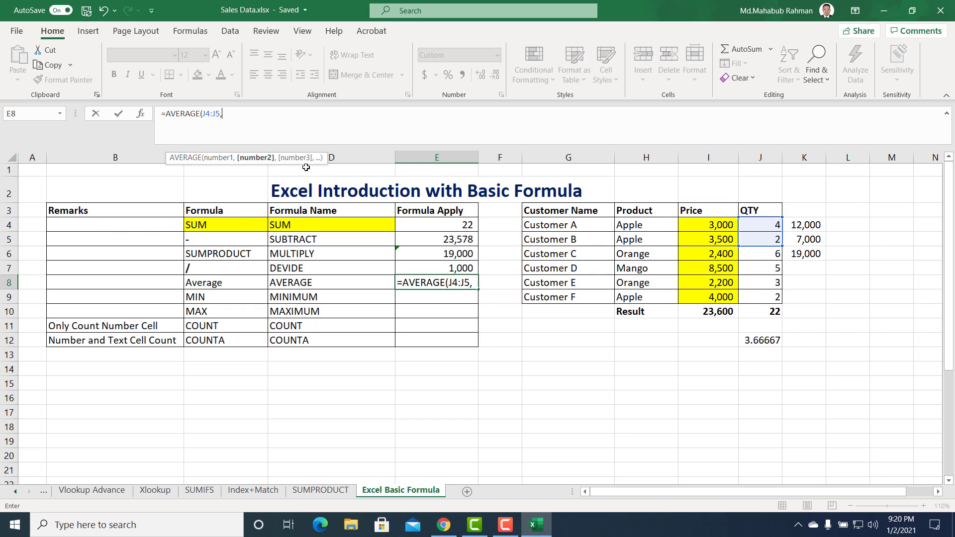
{"action": "left_click_drag", "start_coordinate": [755, 282], "coordinate": [756, 293]}
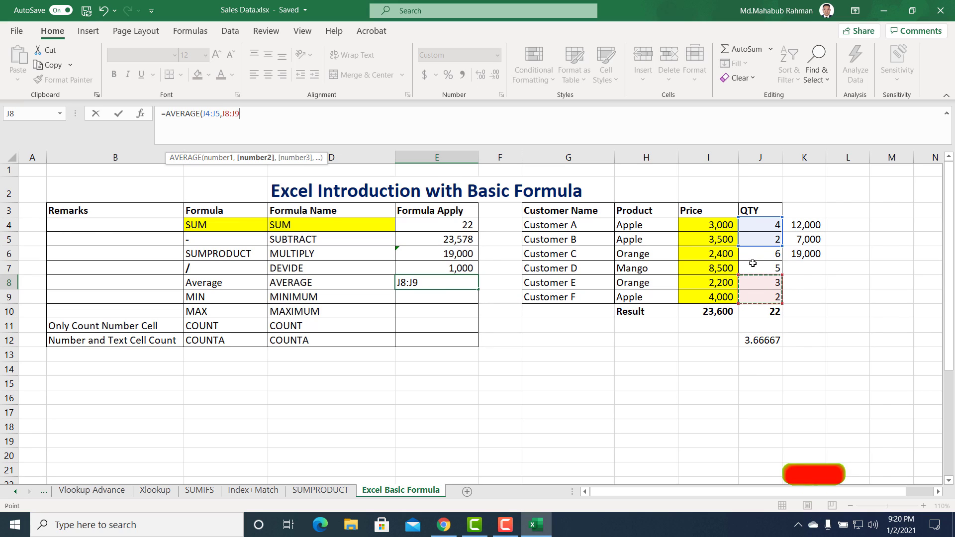
{"action": "key", "text": "BackSpace"}
{"action": "key", "text": "BackSpace"}
{"action": "key", "text": "BackSpace"}
{"action": "key", "text": "BackSpace"}
{"action": "key", "text": "BackSpace"}
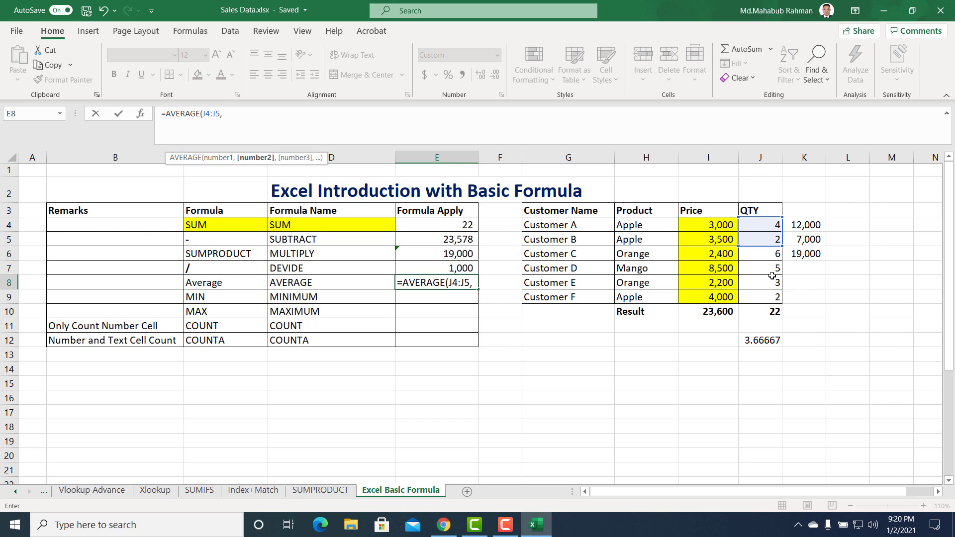
Add J8:J9 and J7 as further arguments so E8 reads =AVERAGE(J4:J5,J8:J9,J7), and review the formula
{"action": "left_click_drag", "start_coordinate": [766, 281], "coordinate": [767, 293]}
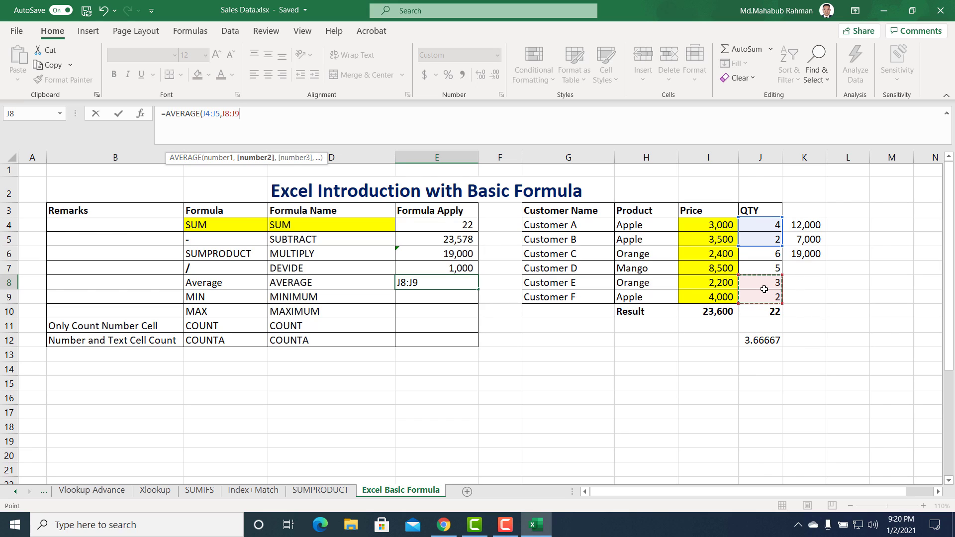
{"action": "type", "text": ","}
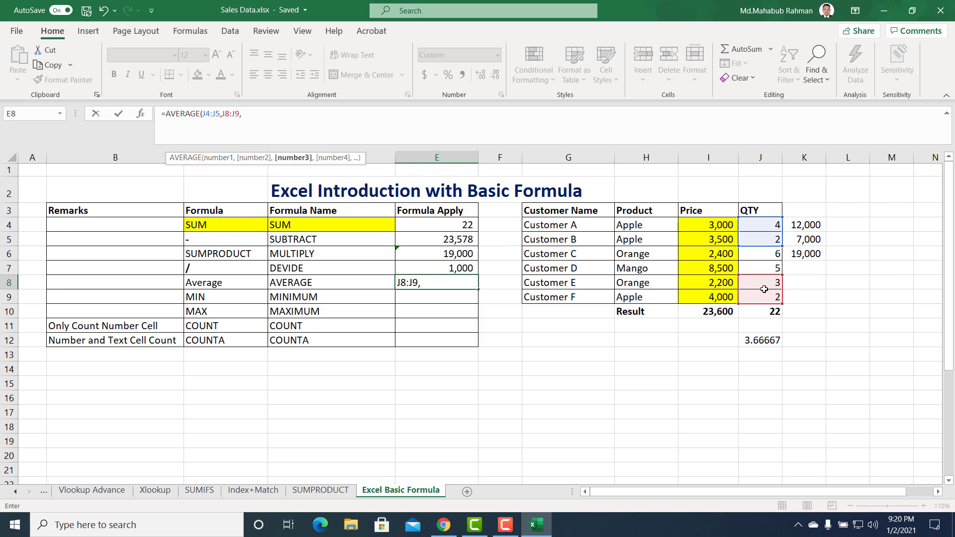
{"action": "left_click", "coordinate": [766, 267]}
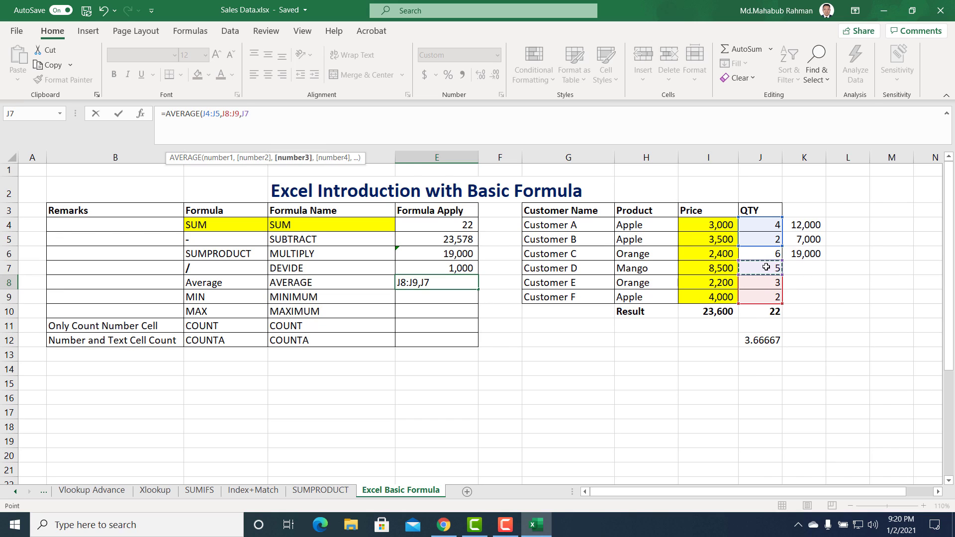
{"action": "key", "text": "Return"}
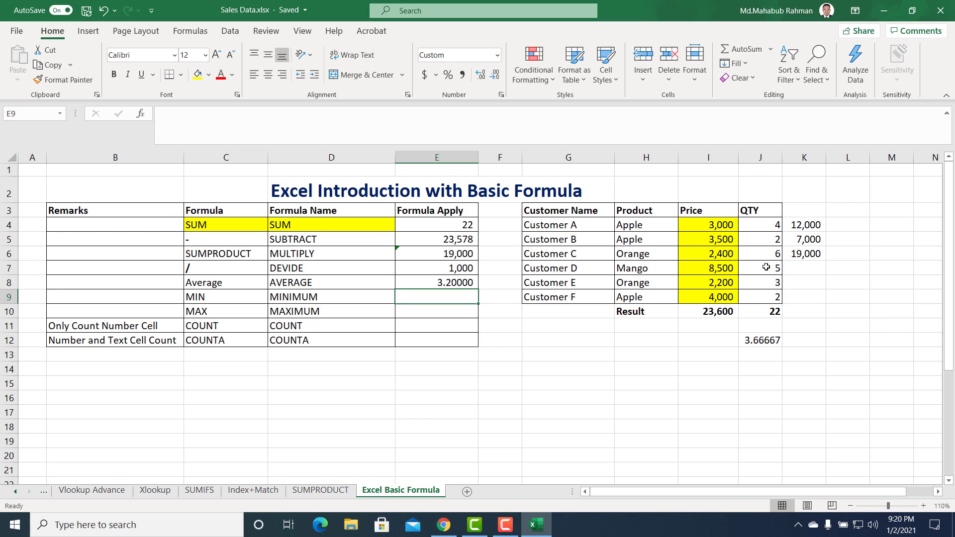
{"action": "key", "text": "Up"}
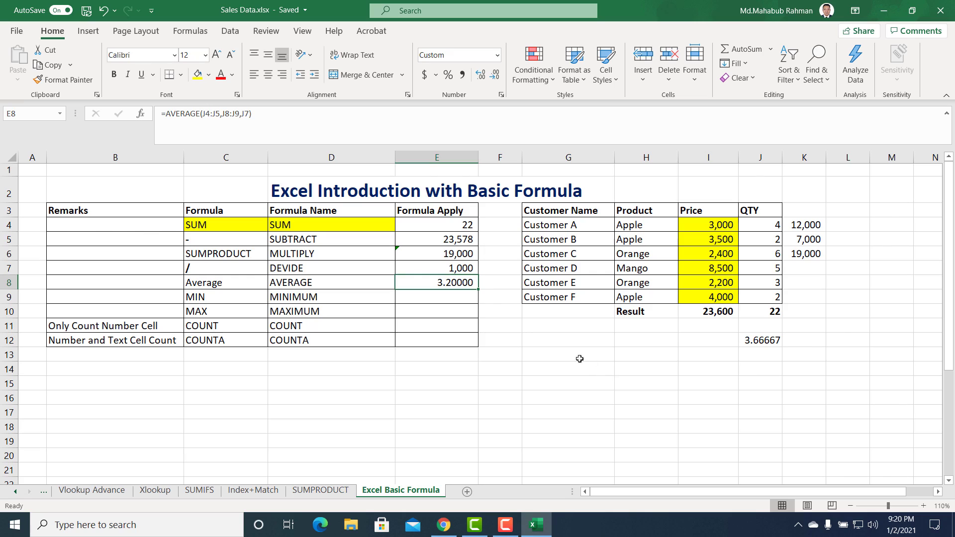
Enter the formula =MIN(J4:J9) in cell E9 of the MINIMUM row and compare it with the QTY values
{"action": "left_click", "coordinate": [450, 298]}
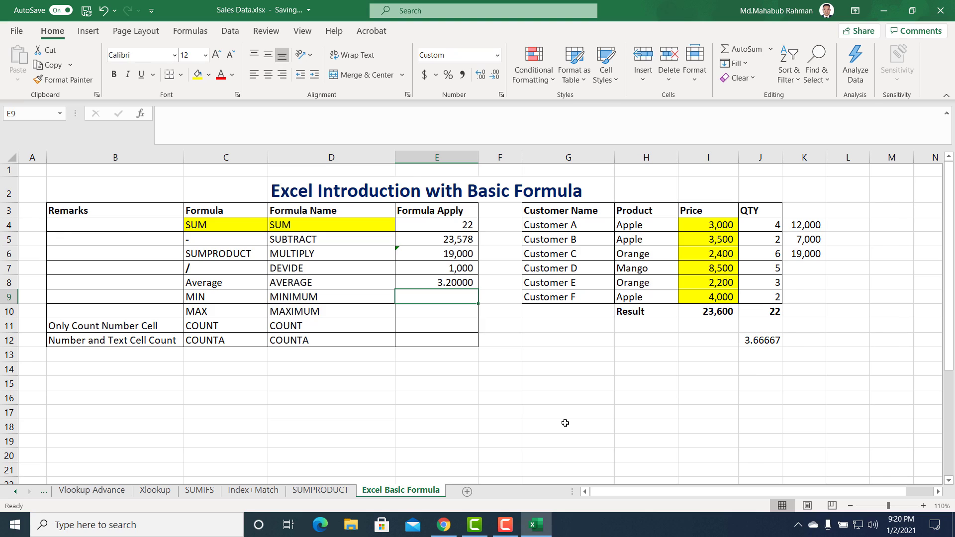
{"action": "left_click_drag", "start_coordinate": [777, 224], "coordinate": [777, 297]}
{"action": "left_click", "coordinate": [452, 300]}
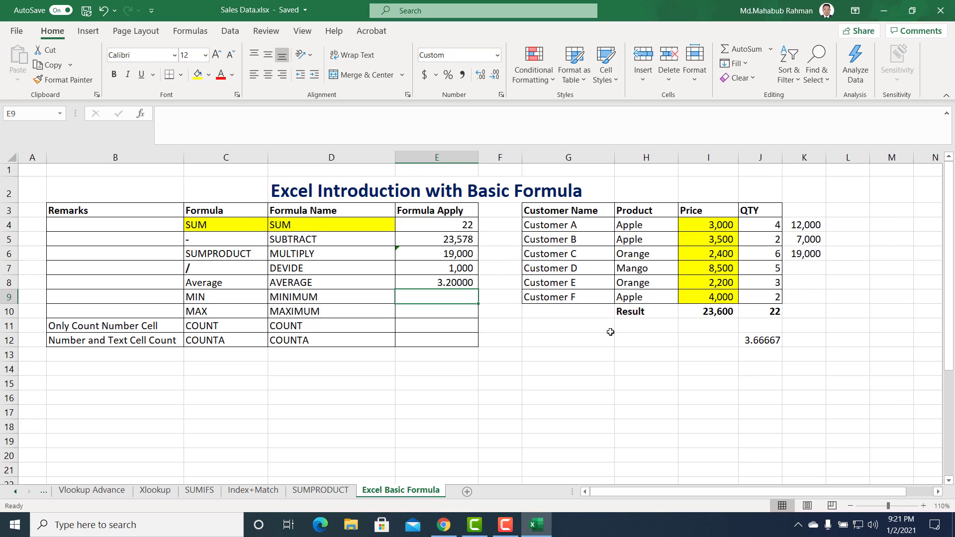
{"action": "type", "text": "=m"}
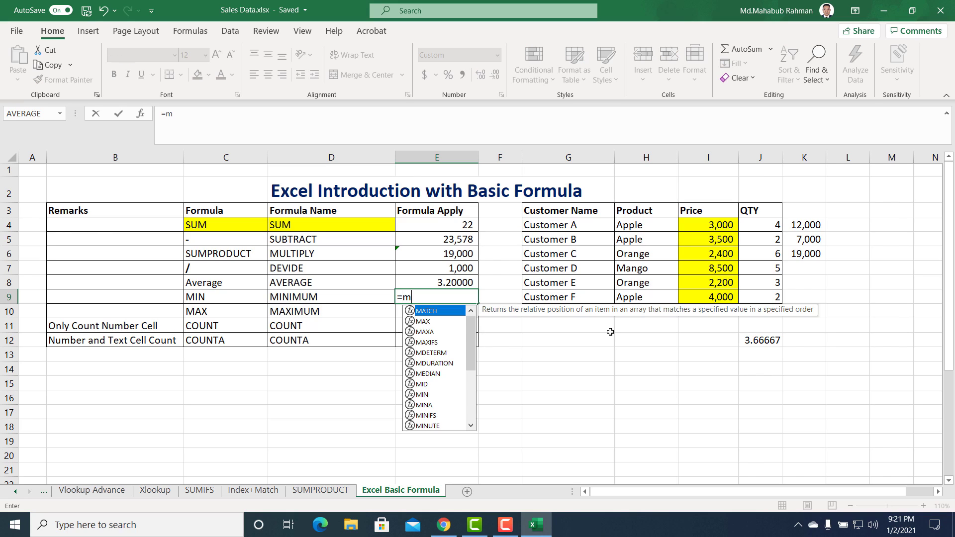
{"action": "type", "text": "im"}
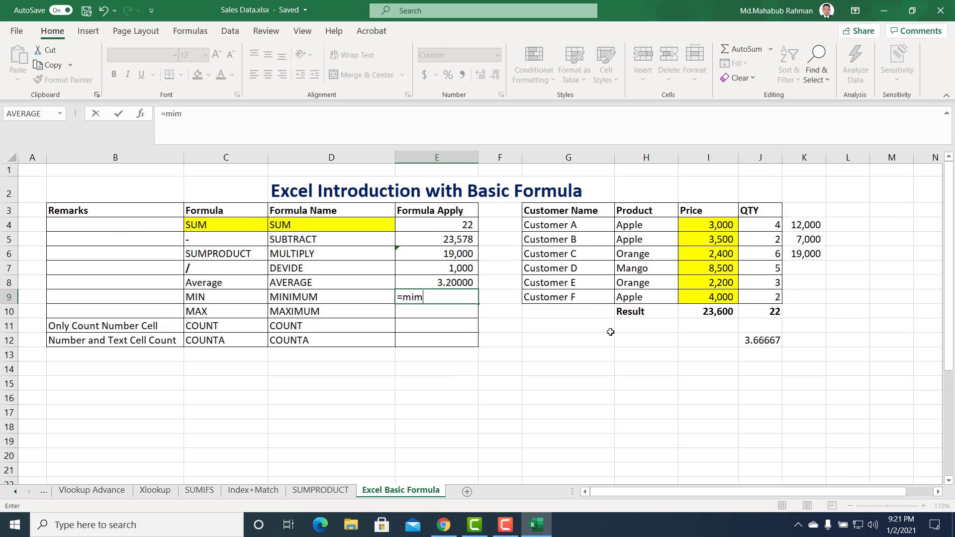
{"action": "key", "text": "BackSpace"}
{"action": "type", "text": "n"}
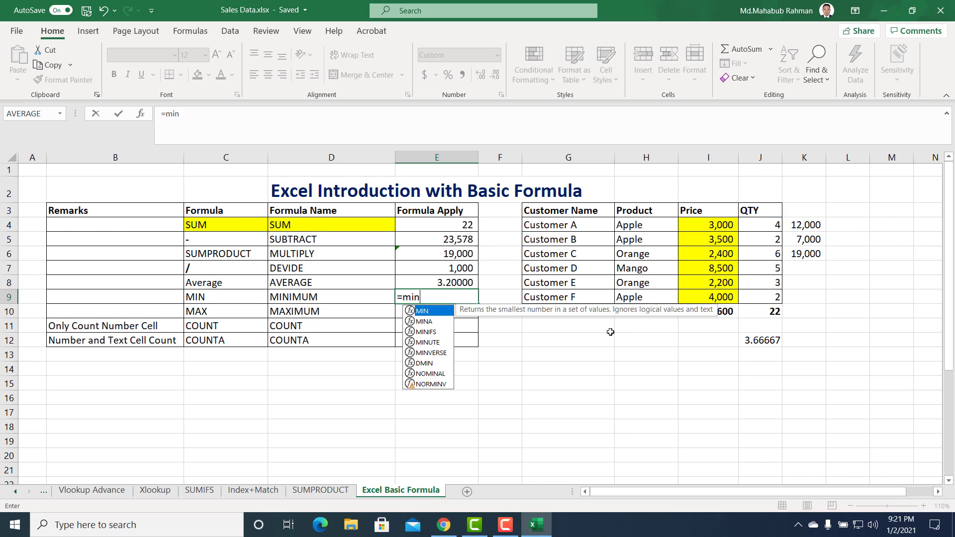
{"action": "key", "text": "Tab"}
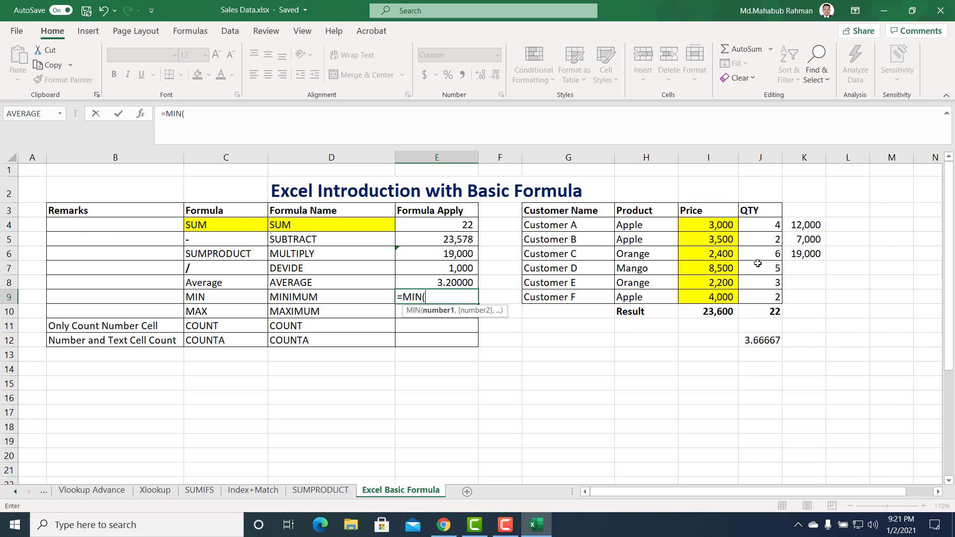
{"action": "left_click_drag", "start_coordinate": [771, 227], "coordinate": [772, 297]}
{"action": "type", "text": ")"}
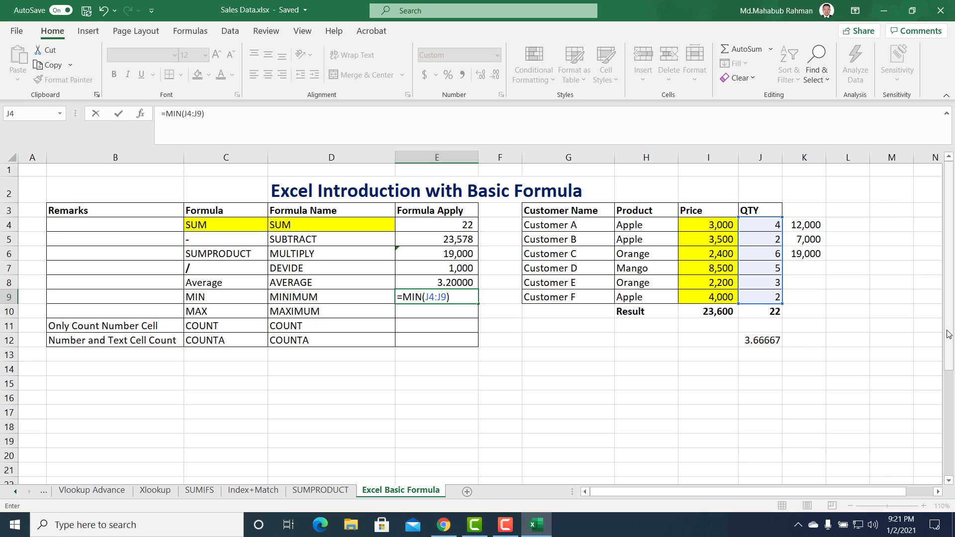
{"action": "key", "text": "Return"}
{"action": "key", "text": "Up"}
{"action": "left_click_drag", "start_coordinate": [765, 224], "coordinate": [766, 298]}
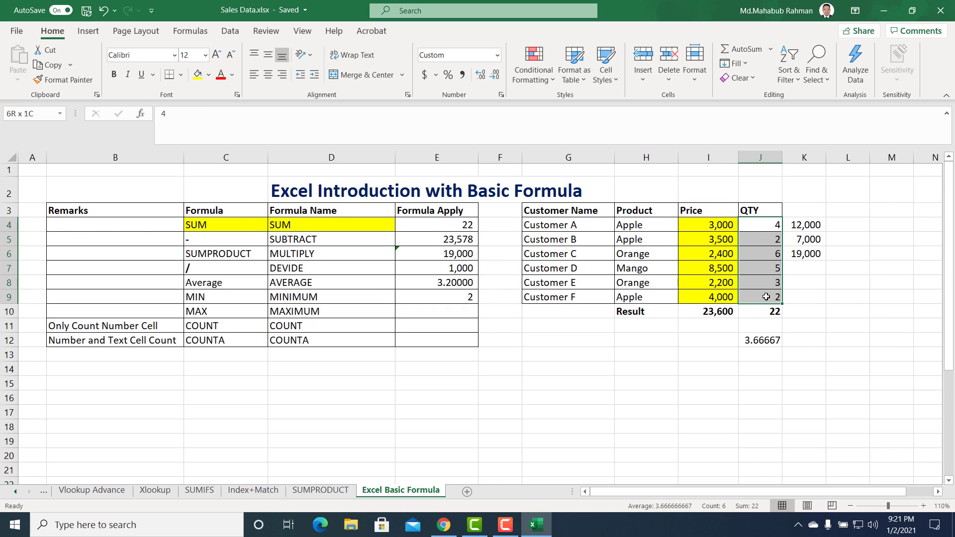
Change the formula in E9 to =MIN(J4:J6,J8) so it uses non-adjacent QTY cells, and review it
{"action": "left_click", "coordinate": [443, 298]}
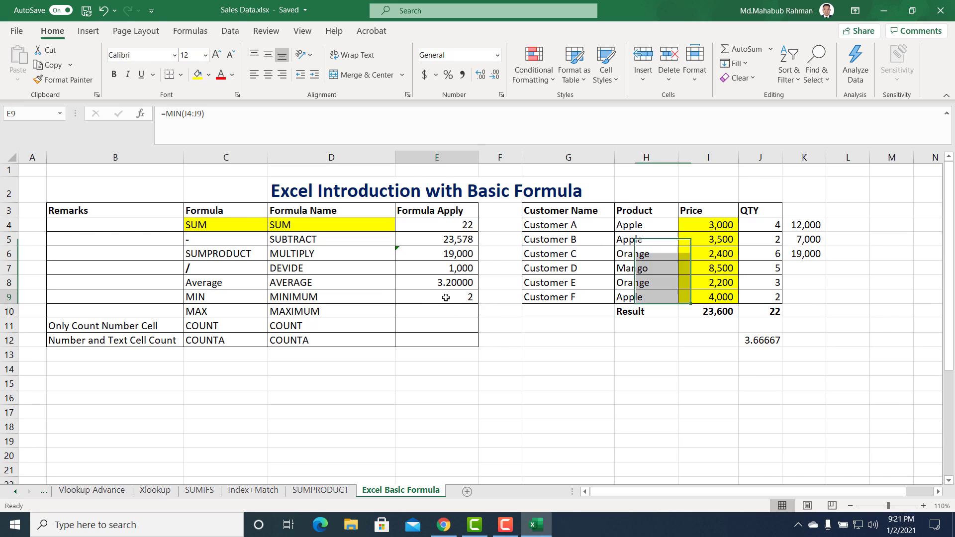
{"action": "left_click", "coordinate": [227, 115]}
{"action": "key", "text": "BackSpace"}
{"action": "key", "text": "BackSpace"}
{"action": "key", "text": "BackSpace"}
{"action": "key", "text": "BackSpace"}
{"action": "key", "text": "BackSpace"}
{"action": "key", "text": "BackSpace"}
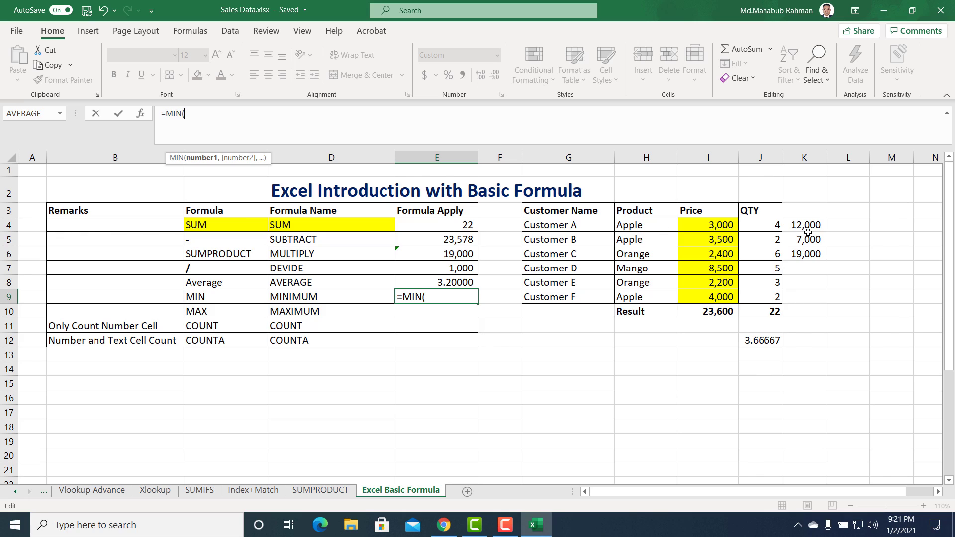
{"action": "left_click_drag", "start_coordinate": [772, 224], "coordinate": [766, 251]}
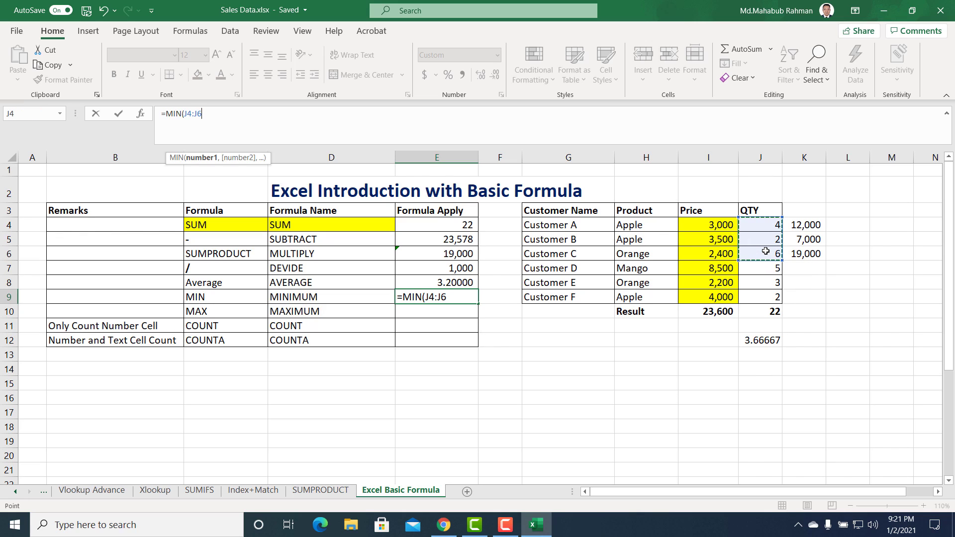
{"action": "type", "text": ","}
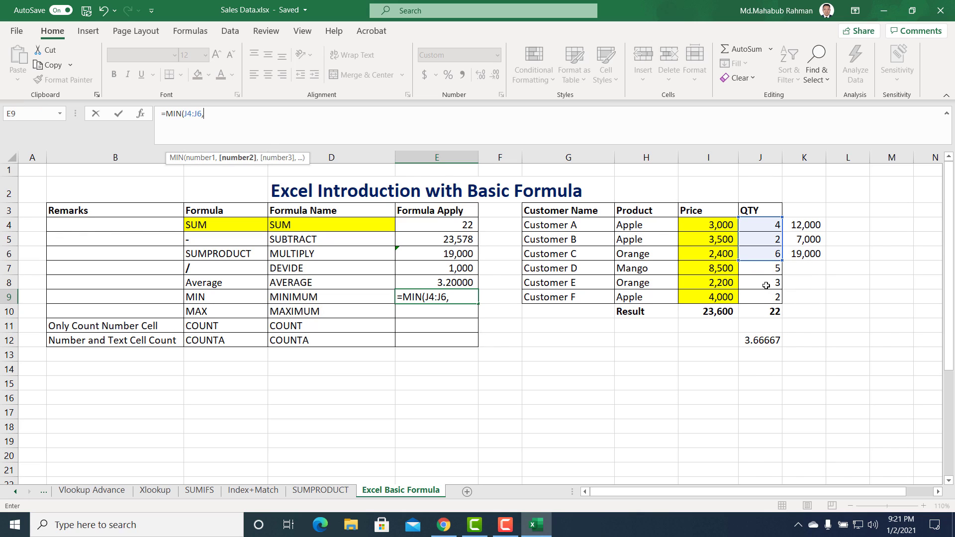
{"action": "left_click", "coordinate": [766, 283]}
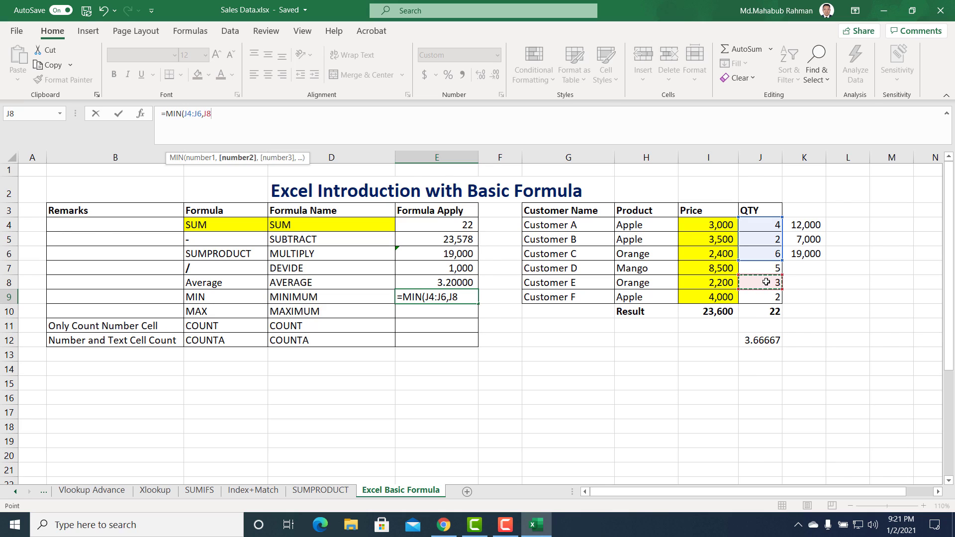
{"action": "type", "text": ")"}
{"action": "key", "text": "Return"}
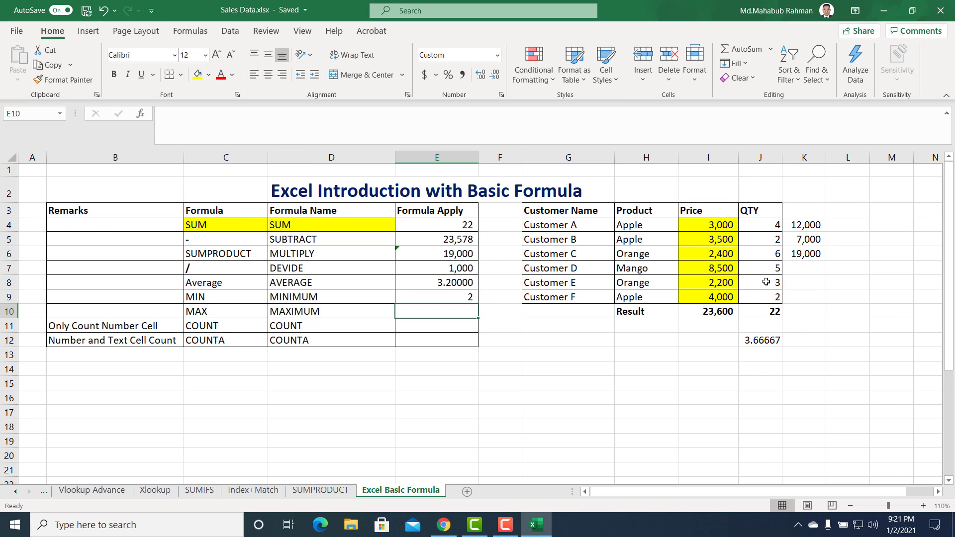
{"action": "left_click", "coordinate": [444, 298]}
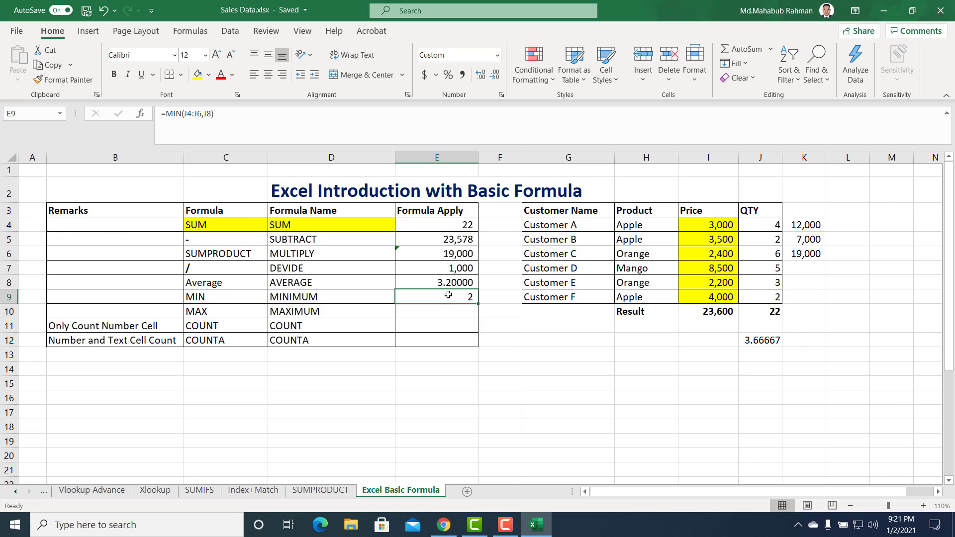
Enter the formula =MAX(J4:J5,J8:J9) in cell E10 of the MAXIMUM row and reopen it to examine its ranges
{"action": "left_click", "coordinate": [444, 312]}
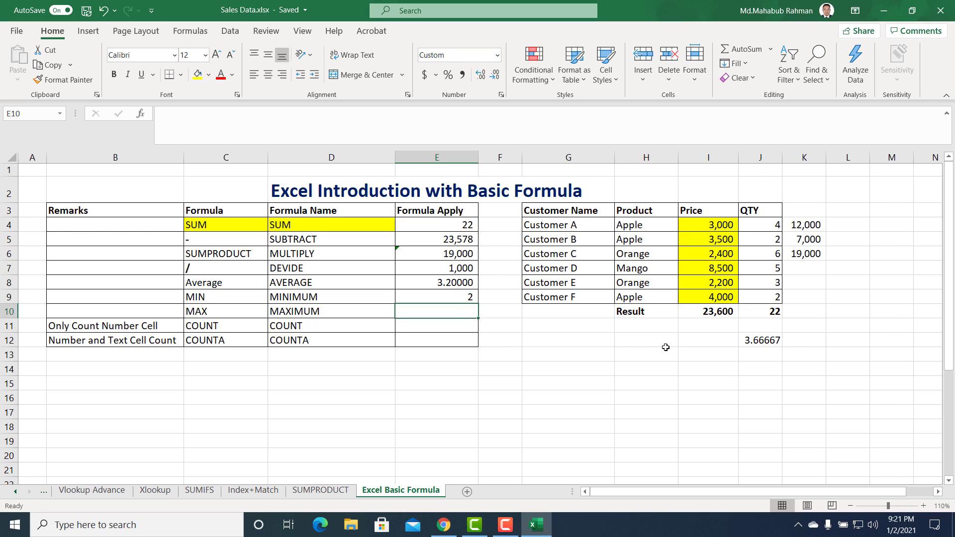
{"action": "type", "text": "=max"}
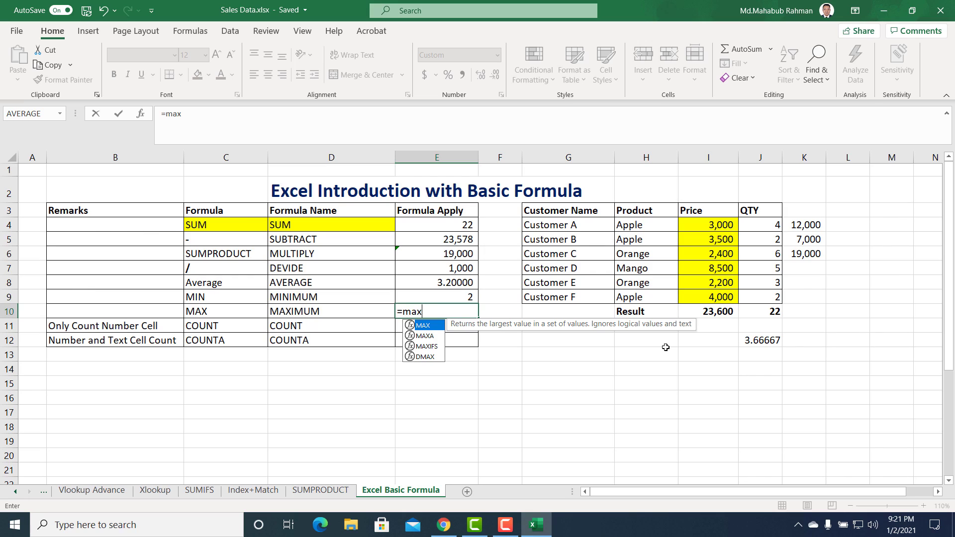
{"action": "key", "text": "Tab"}
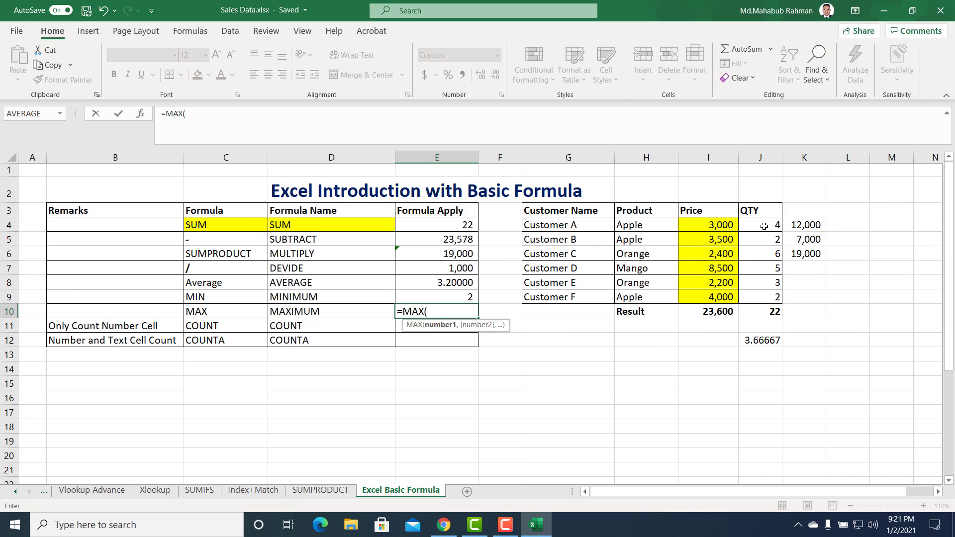
{"action": "left_click_drag", "start_coordinate": [764, 224], "coordinate": [765, 235]}
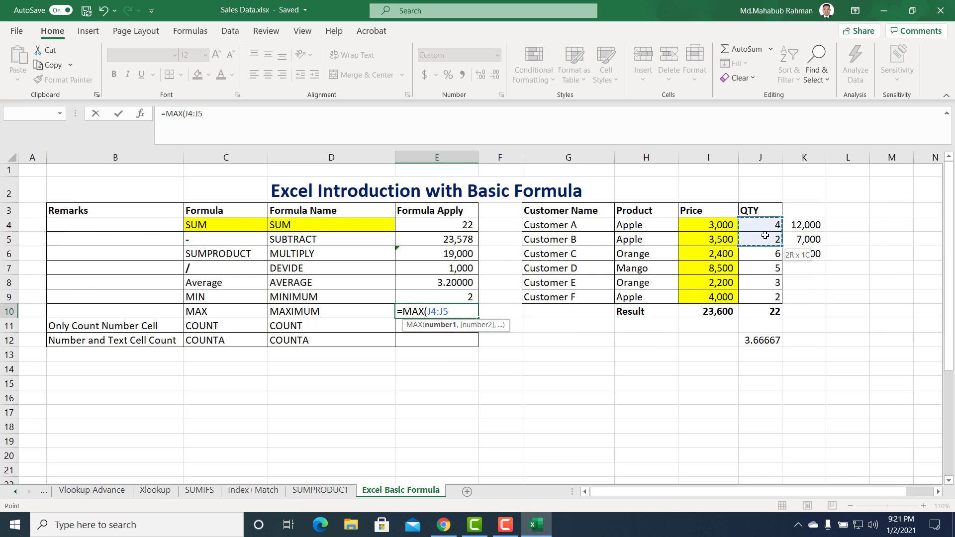
{"action": "type", "text": ","}
{"action": "left_click_drag", "start_coordinate": [770, 284], "coordinate": [770, 299]}
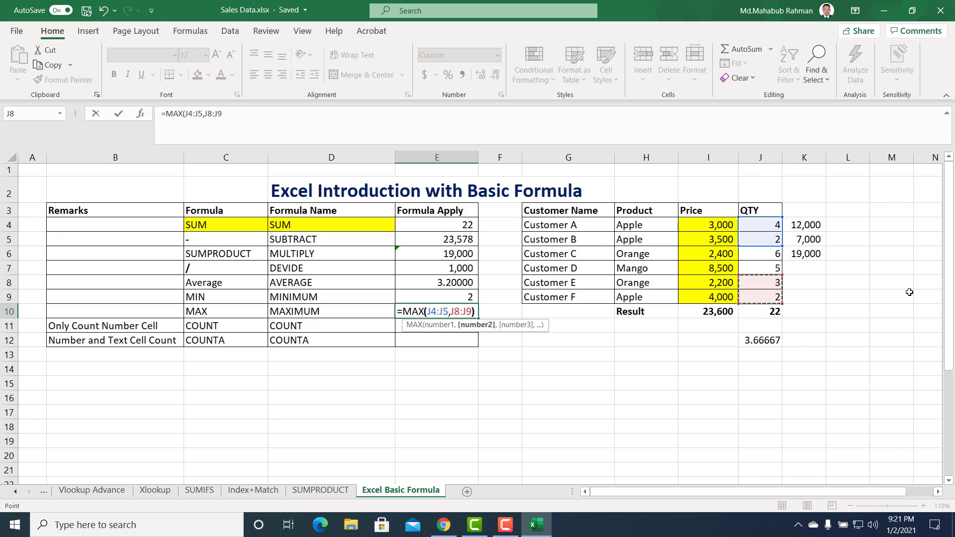
{"action": "type", "text": ")"}
{"action": "key", "text": "Return"}
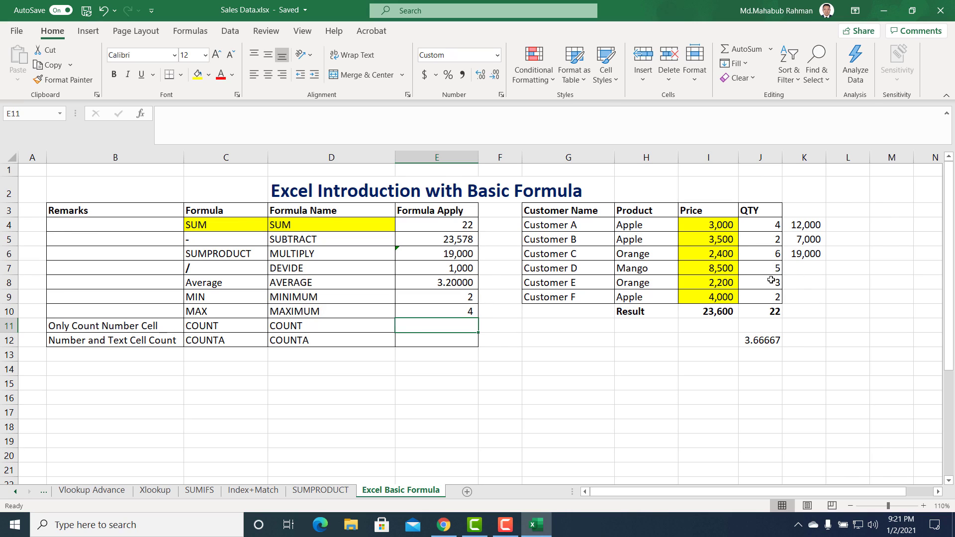
{"action": "double_click", "coordinate": [434, 309]}
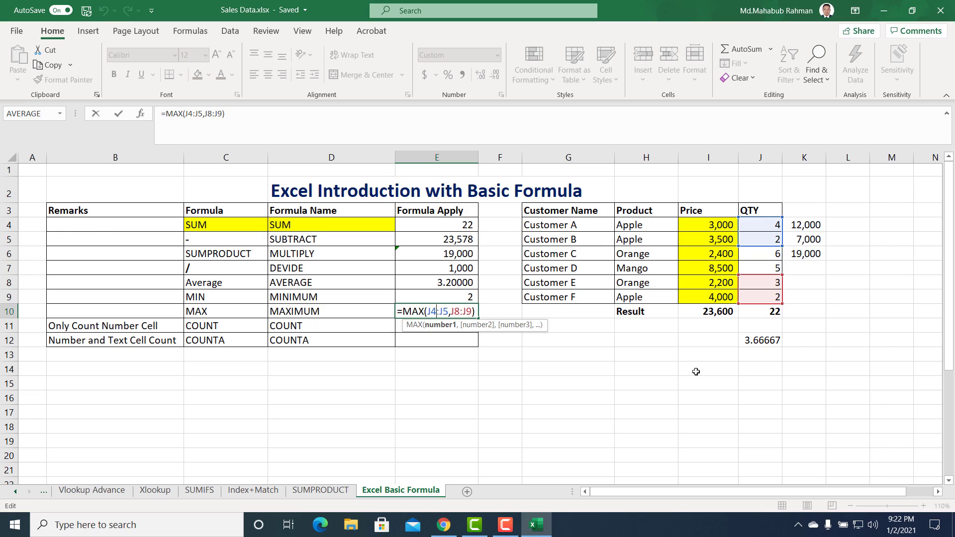
Examine the empty COUNT and COUNTA result cells E11 and E12 and the QTY values in J4:J9
{"action": "key", "text": "Escape"}
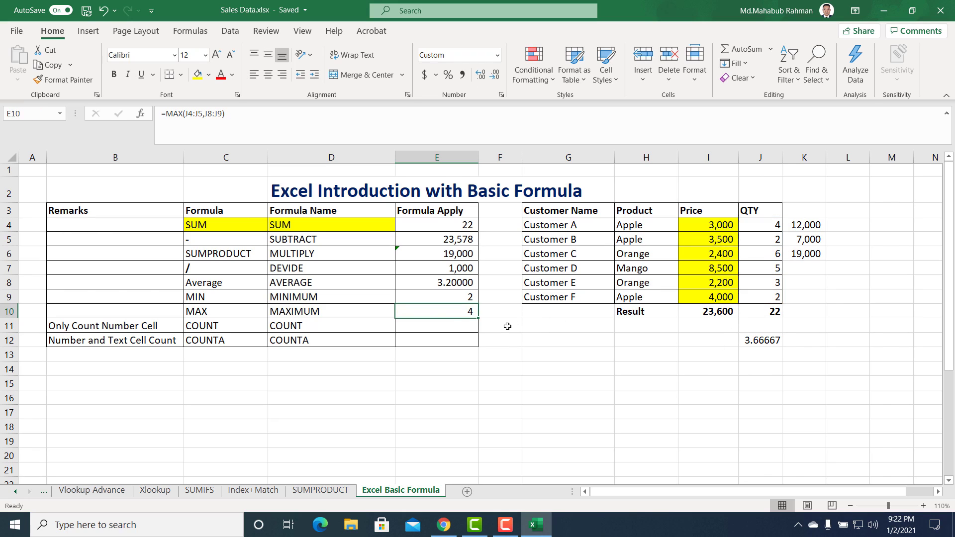
{"action": "left_click", "coordinate": [438, 325]}
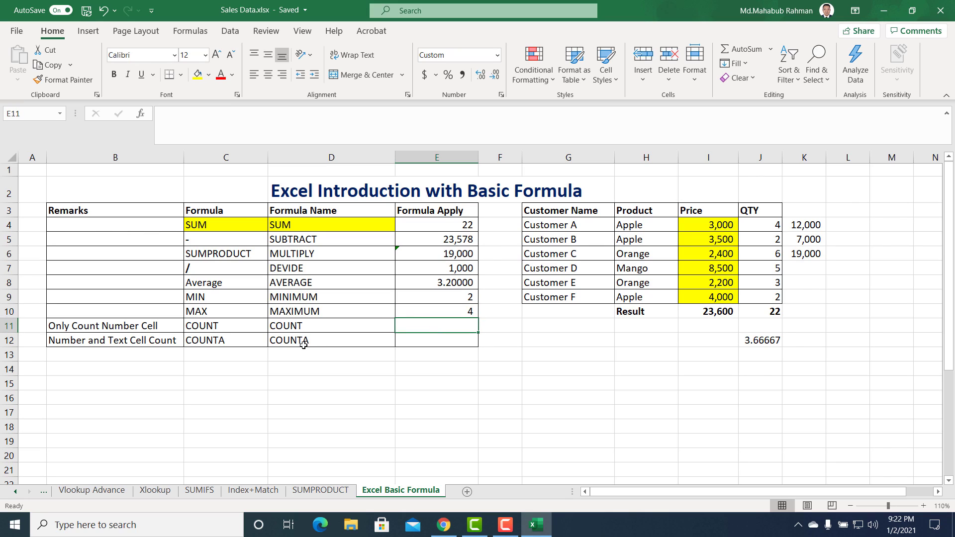
{"action": "left_click", "coordinate": [447, 338]}
{"action": "left_click", "coordinate": [441, 325]}
{"action": "left_click", "coordinate": [438, 336]}
{"action": "left_click", "coordinate": [438, 327]}
{"action": "left_click", "coordinate": [435, 340]}
{"action": "left_click", "coordinate": [432, 327]}
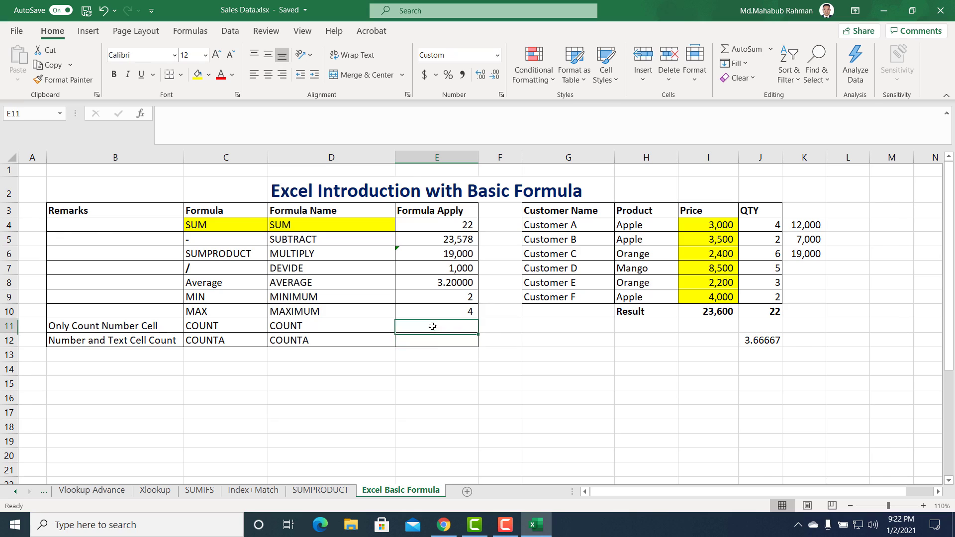
{"action": "left_click", "coordinate": [433, 344]}
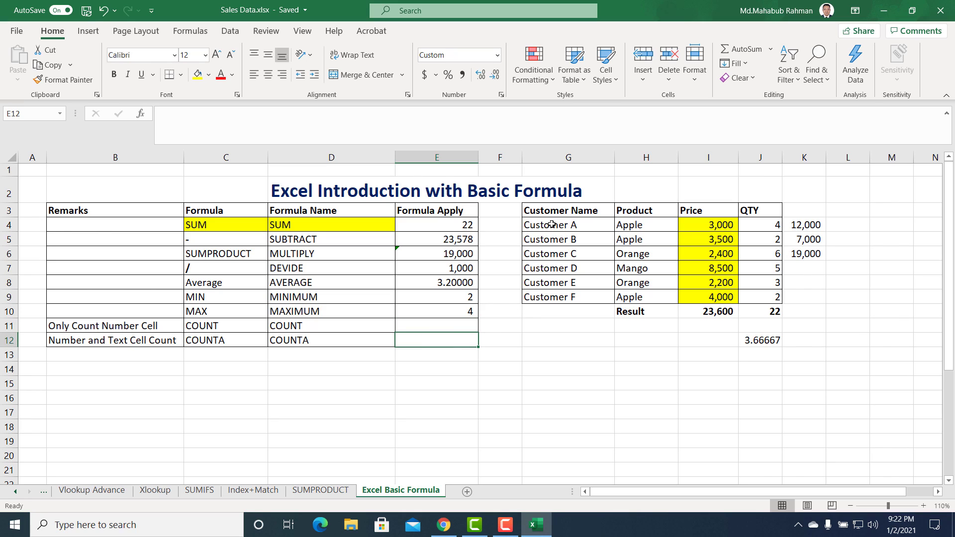
{"action": "left_click_drag", "start_coordinate": [761, 223], "coordinate": [774, 296]}
{"action": "left_click_drag", "start_coordinate": [761, 224], "coordinate": [762, 297]}
{"action": "left_click_drag", "start_coordinate": [760, 222], "coordinate": [762, 297]}
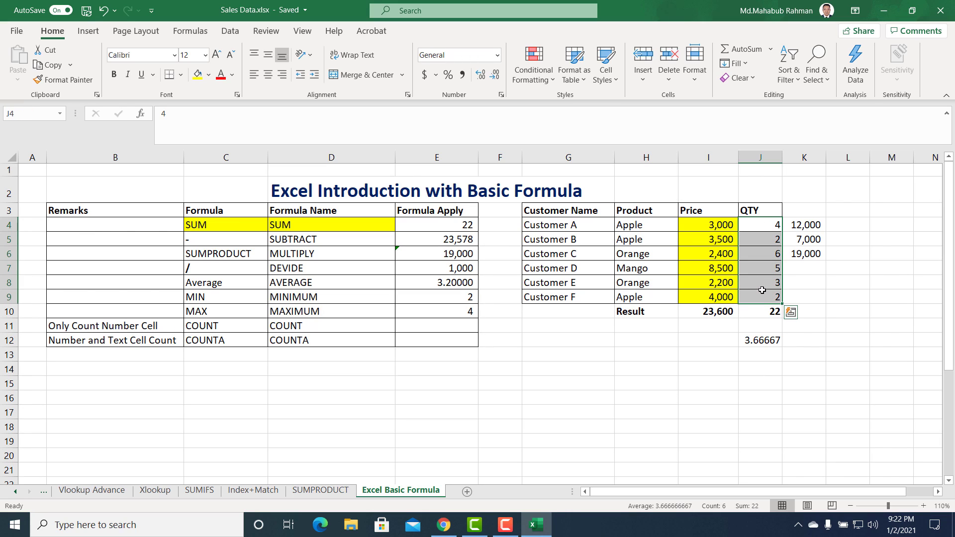
Enter the formula =COUNT(J4:J9) in cell E11 of the COUNT row and compare it with the QTY values
{"action": "left_click", "coordinate": [460, 324]}
{"action": "type", "text": "=coun"}
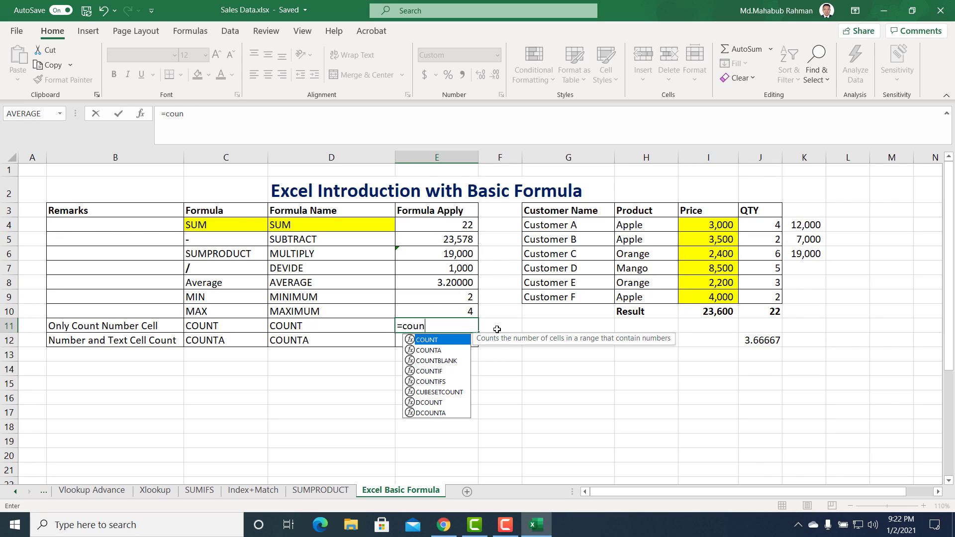
{"action": "key", "text": "Tab"}
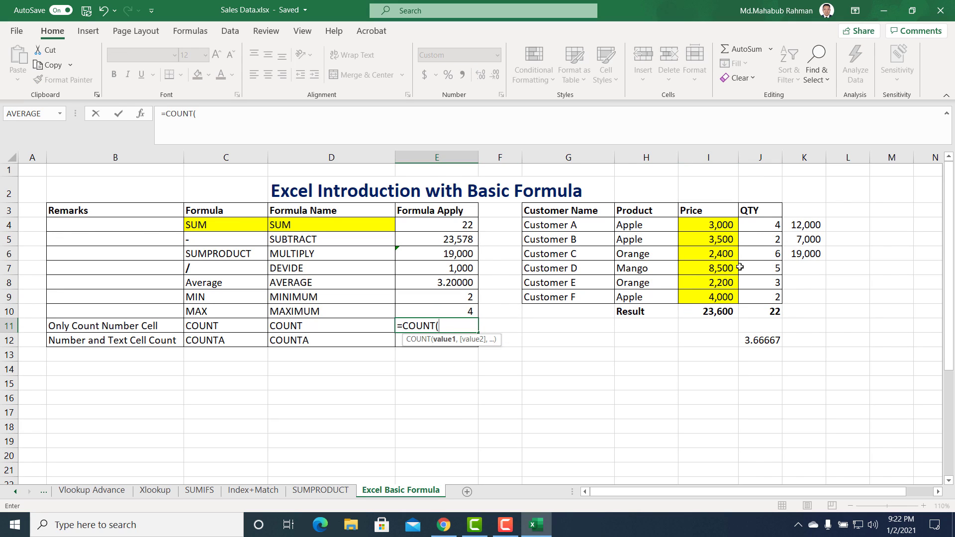
{"action": "left_click_drag", "start_coordinate": [763, 227], "coordinate": [766, 296]}
{"action": "type", "text": ")"}
{"action": "key", "text": "Return"}
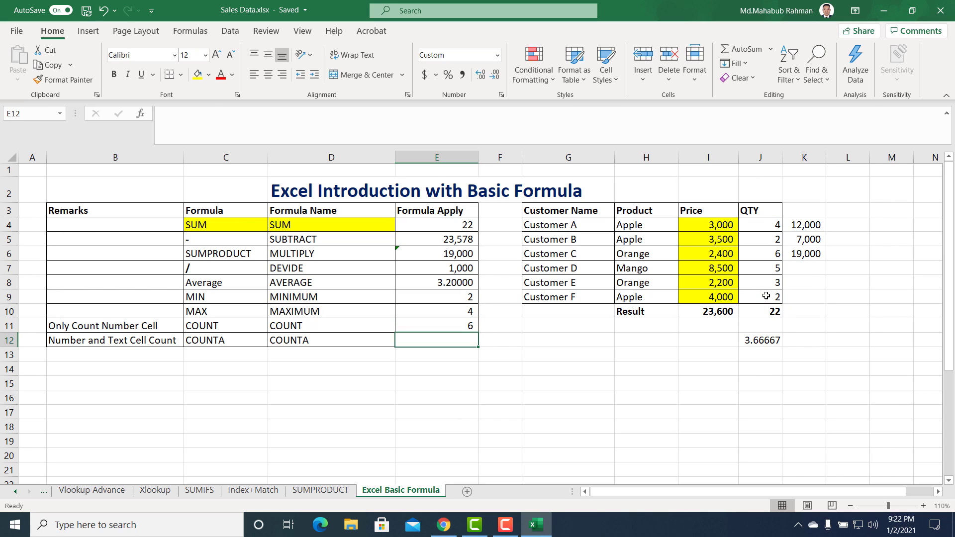
{"action": "left_click_drag", "start_coordinate": [771, 225], "coordinate": [767, 298]}
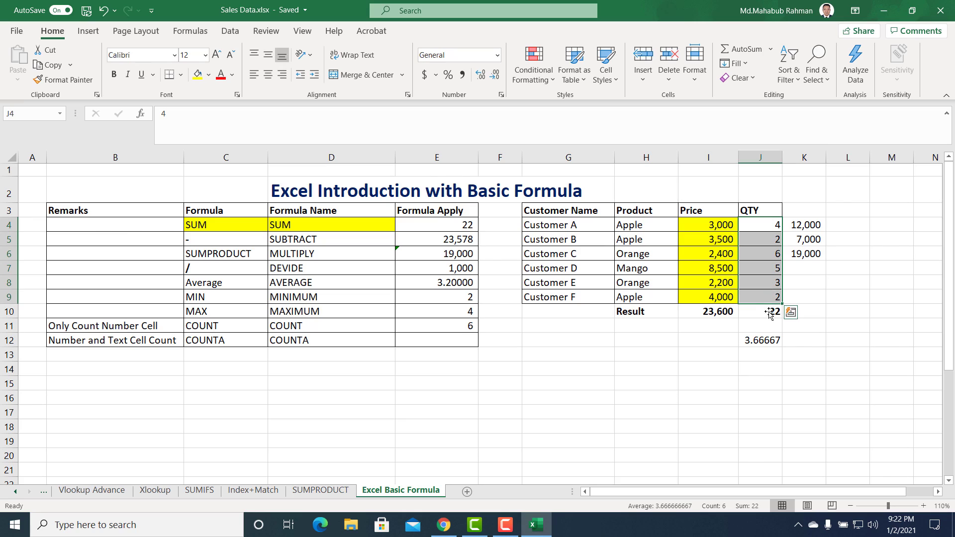
{"action": "left_click", "coordinate": [452, 330]}
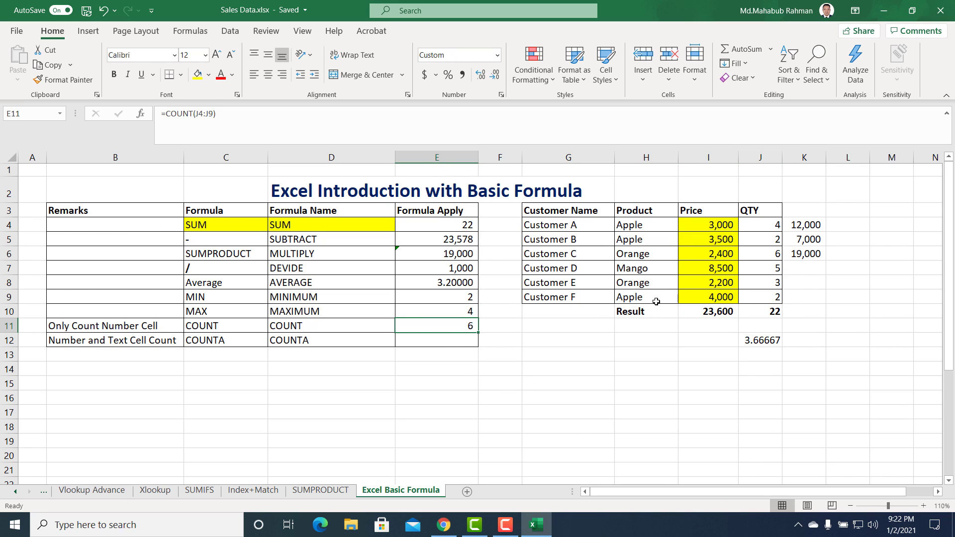
Replace the QTY value in J5 with the text Apple and recheck the COUNT formula in E11 against J4:J9
{"action": "left_click", "coordinate": [764, 238]}
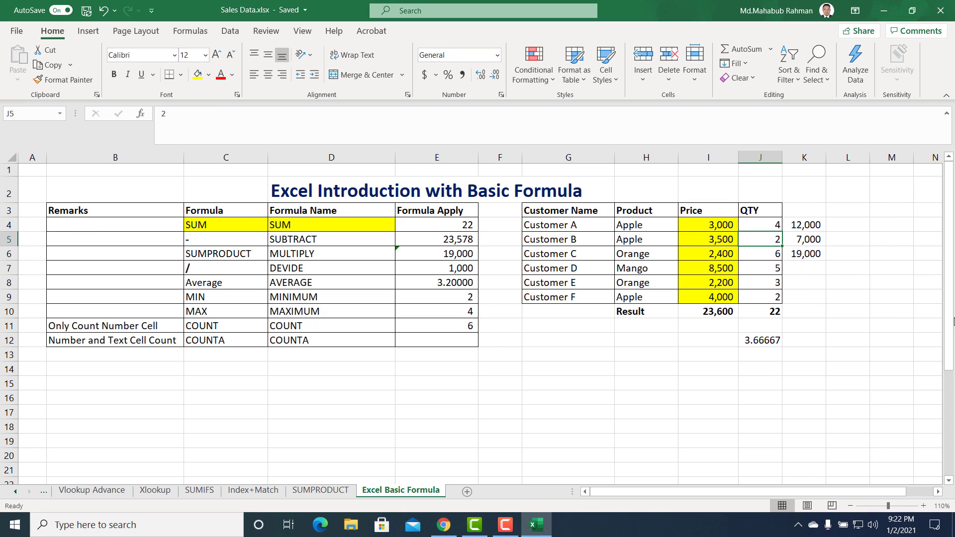
{"action": "type", "text": "Apple"}
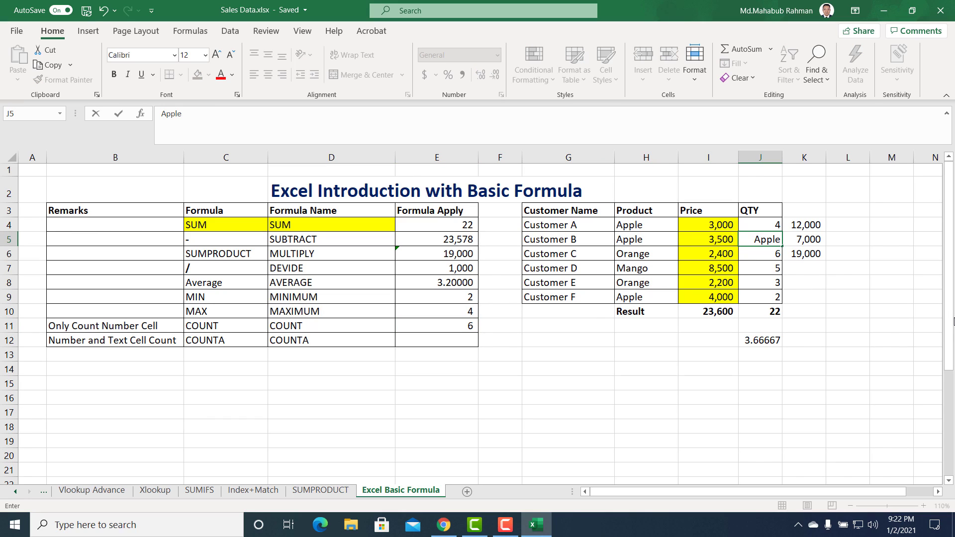
{"action": "key", "text": "Return"}
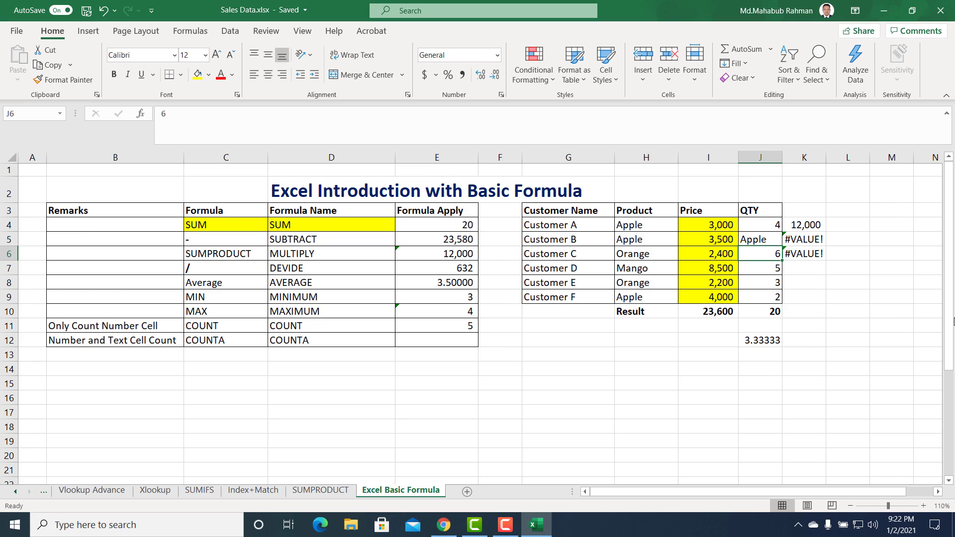
{"action": "left_click", "coordinate": [465, 327]}
{"action": "double_click", "coordinate": [465, 327]}
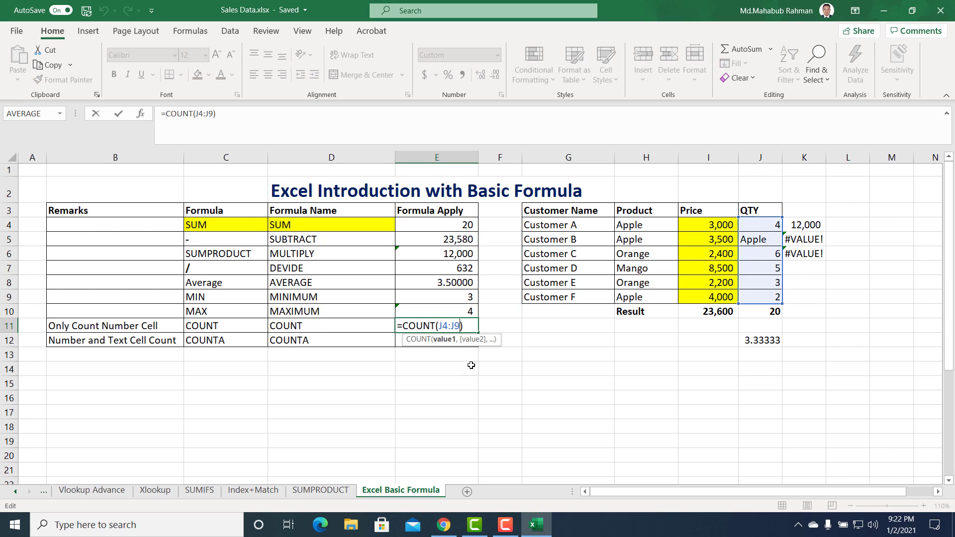
{"action": "key", "text": "Escape"}
{"action": "left_click_drag", "start_coordinate": [766, 227], "coordinate": [765, 302]}
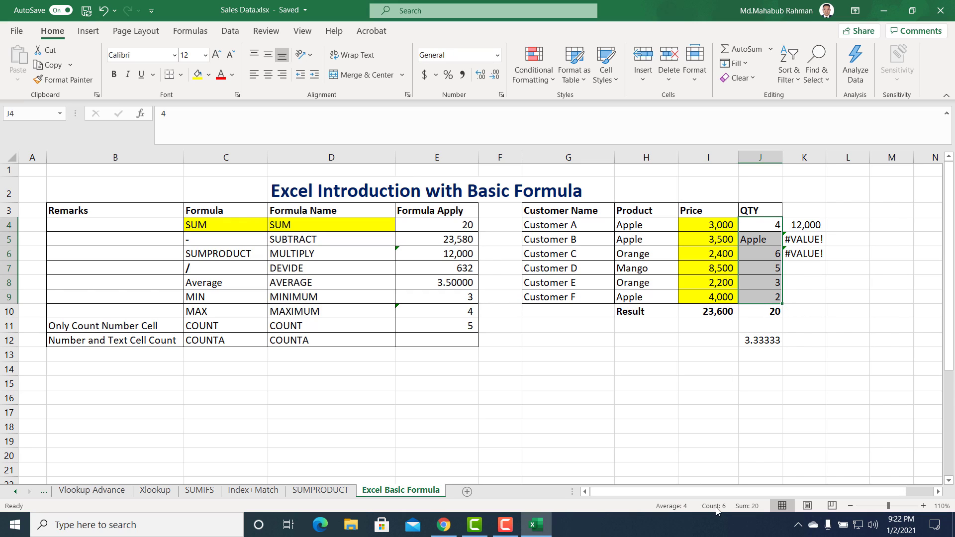
{"action": "double_click", "coordinate": [451, 326]}
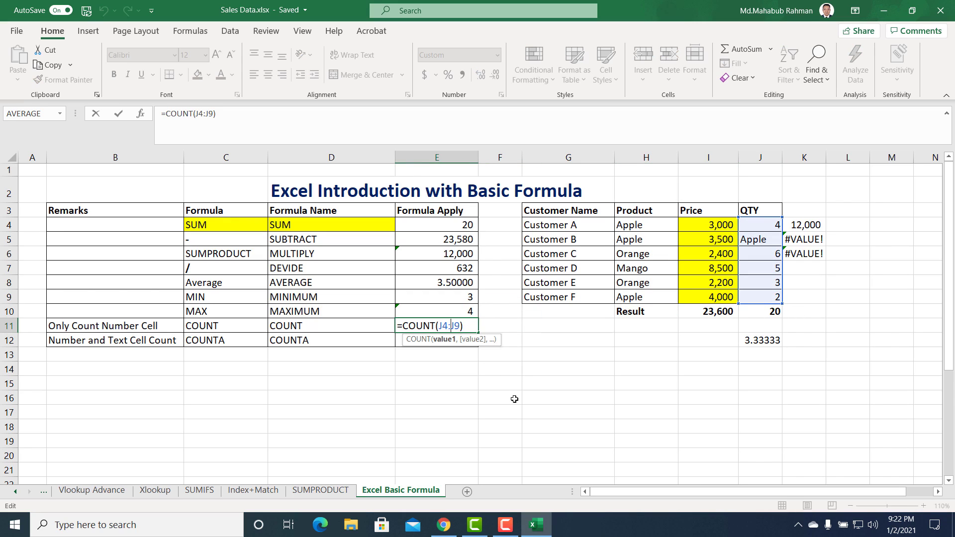
{"action": "key", "text": "Escape"}
Examine the COUNT row and the individual numeric QTY cells J4 and J6 to J9 that it covers
{"action": "left_click", "coordinate": [298, 328]}
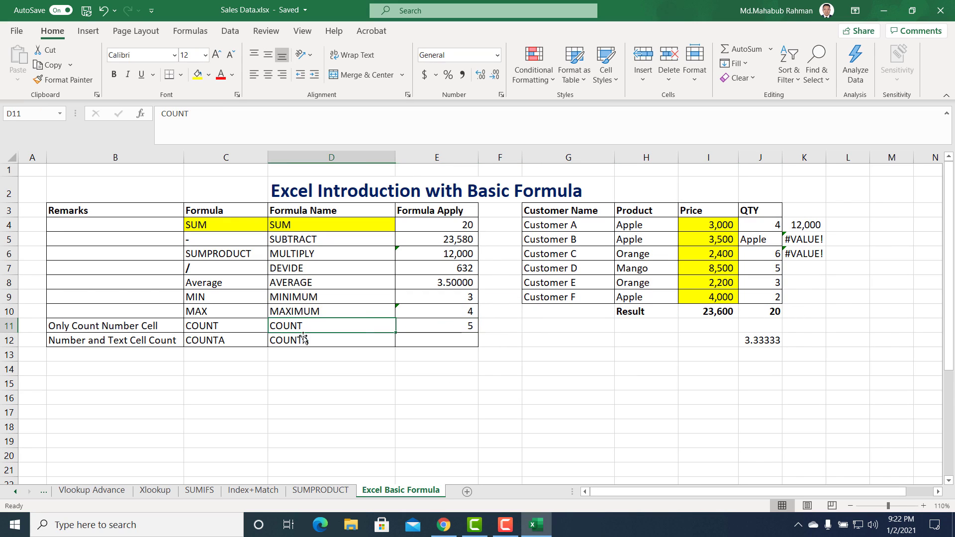
{"action": "left_click", "coordinate": [448, 329]}
{"action": "left_click_drag", "start_coordinate": [759, 226], "coordinate": [759, 295]}
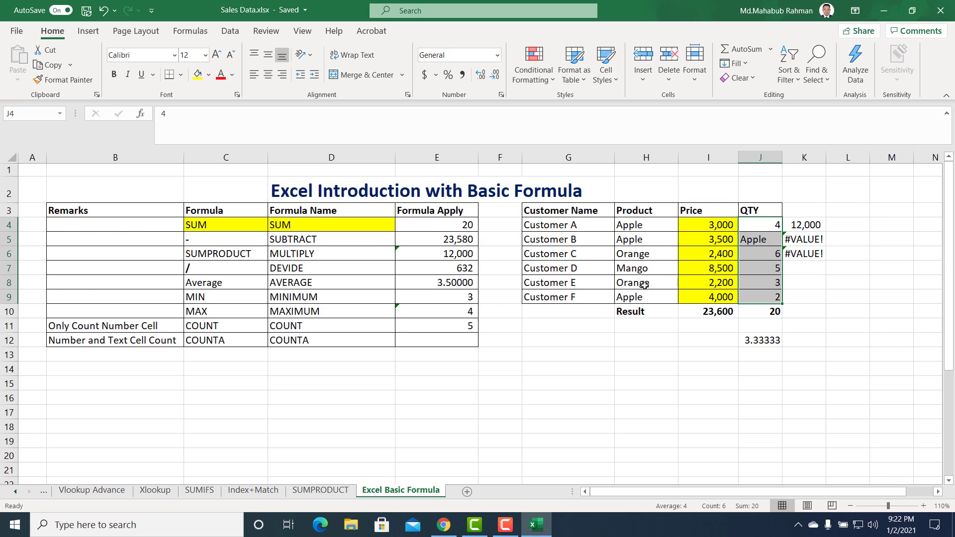
{"action": "left_click", "coordinate": [754, 225]}
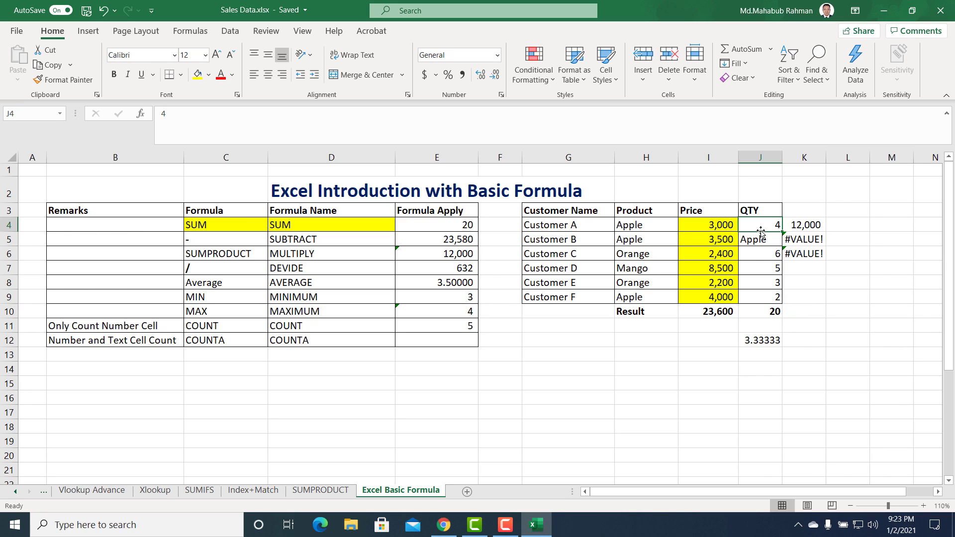
{"action": "left_click", "coordinate": [764, 256]}
{"action": "left_click", "coordinate": [765, 268]}
{"action": "left_click", "coordinate": [766, 283]}
{"action": "left_click", "coordinate": [767, 297]}
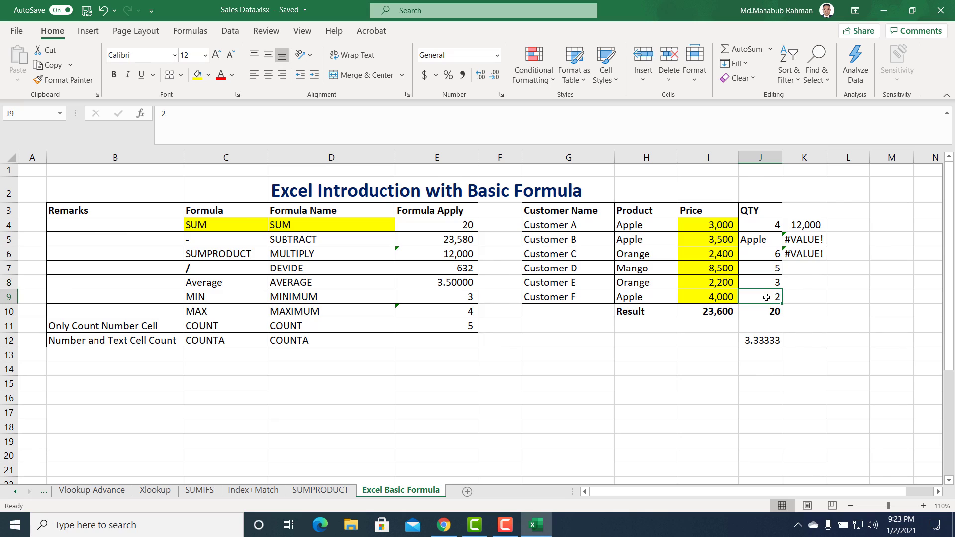
Enter the formula =COUNTA(J4:J9) in cell E12 of the COUNTA row and review it
{"action": "left_click", "coordinate": [306, 342]}
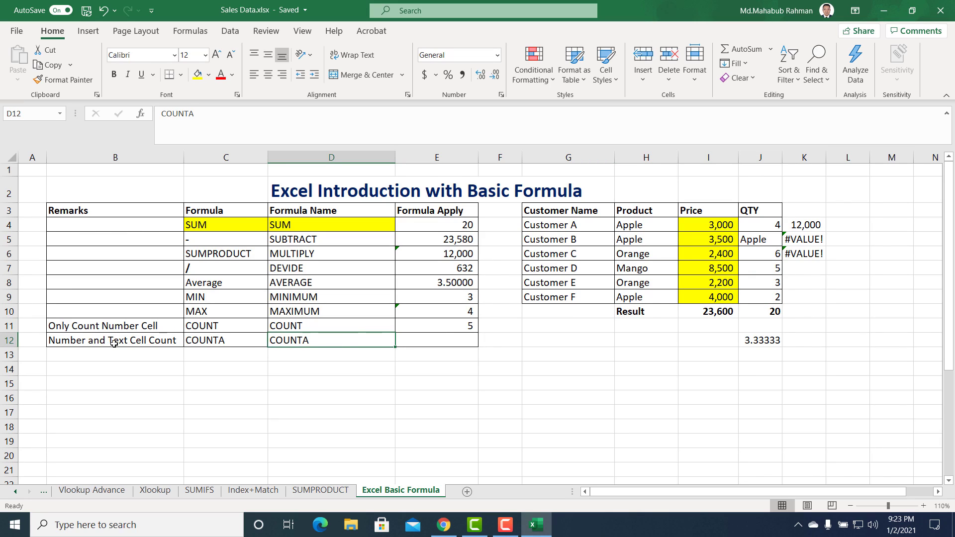
{"action": "left_click", "coordinate": [428, 342]}
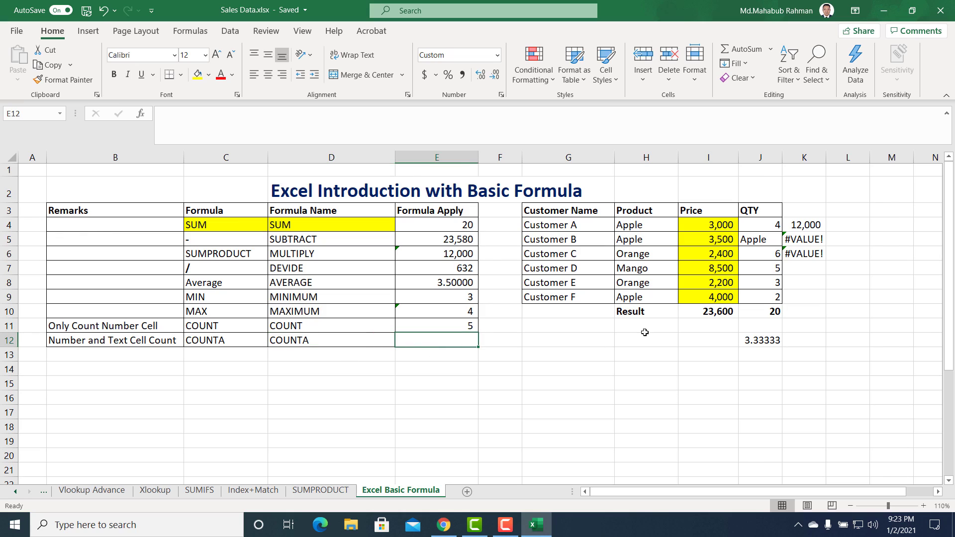
{"action": "left_click_drag", "start_coordinate": [756, 223], "coordinate": [766, 298]}
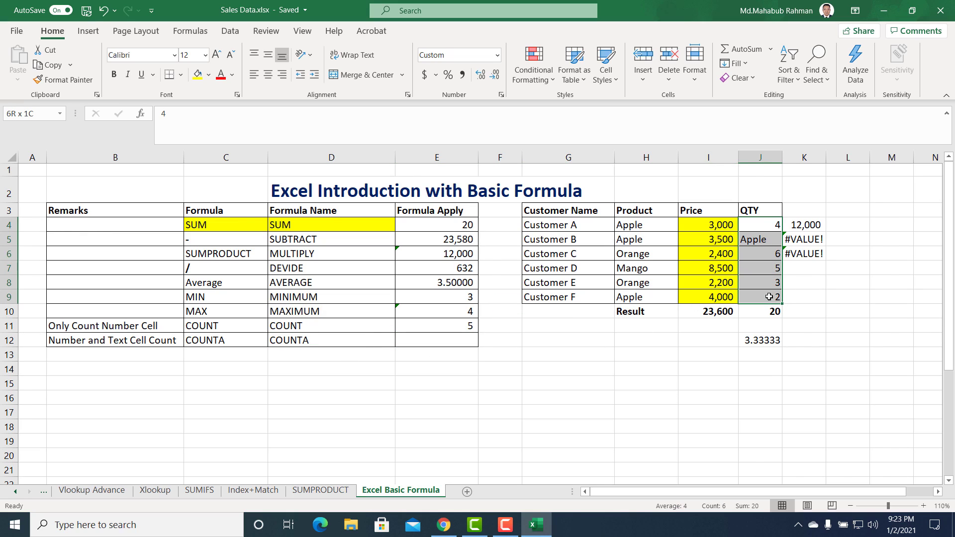
{"action": "left_click", "coordinate": [436, 343]}
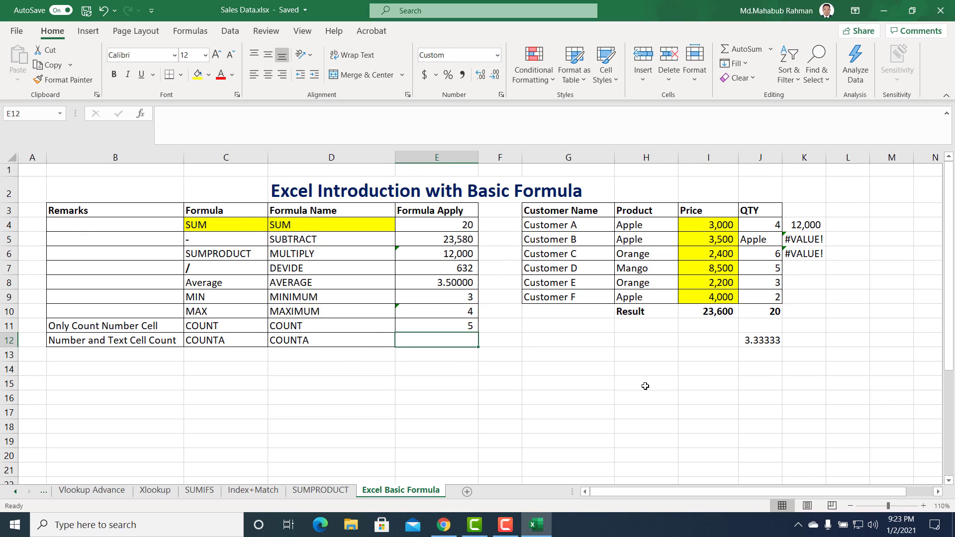
{"action": "type", "text": "=coun"}
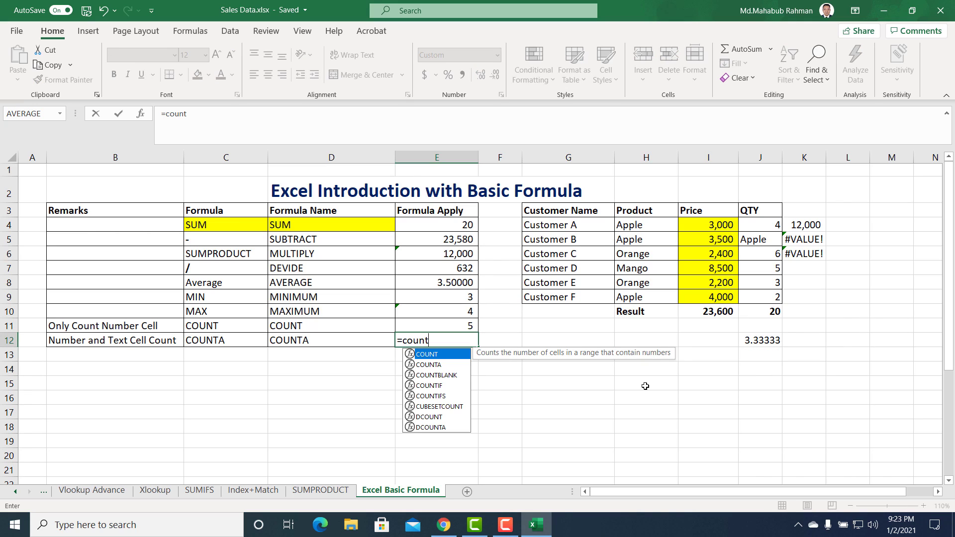
{"action": "type", "text": "t"}
{"action": "key", "text": "Down"}
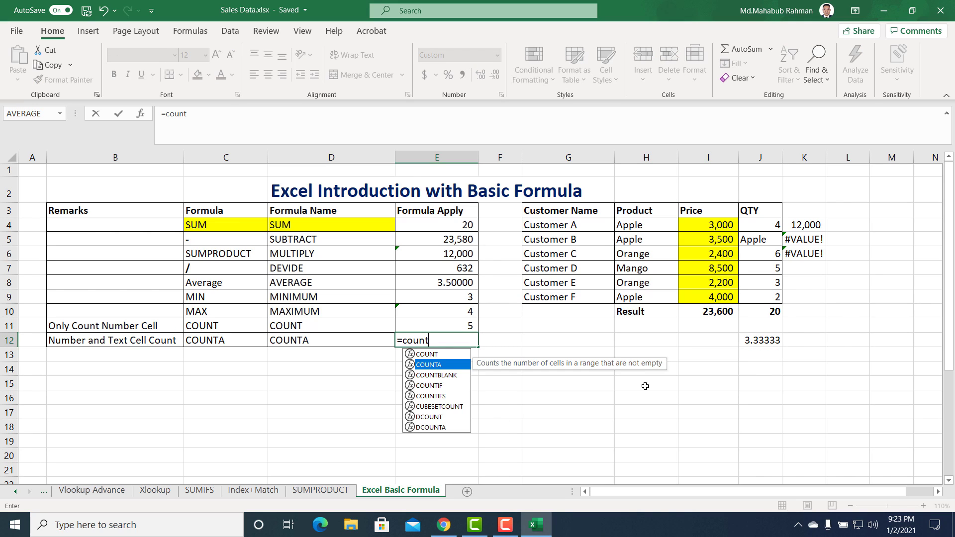
{"action": "key", "text": "Tab"}
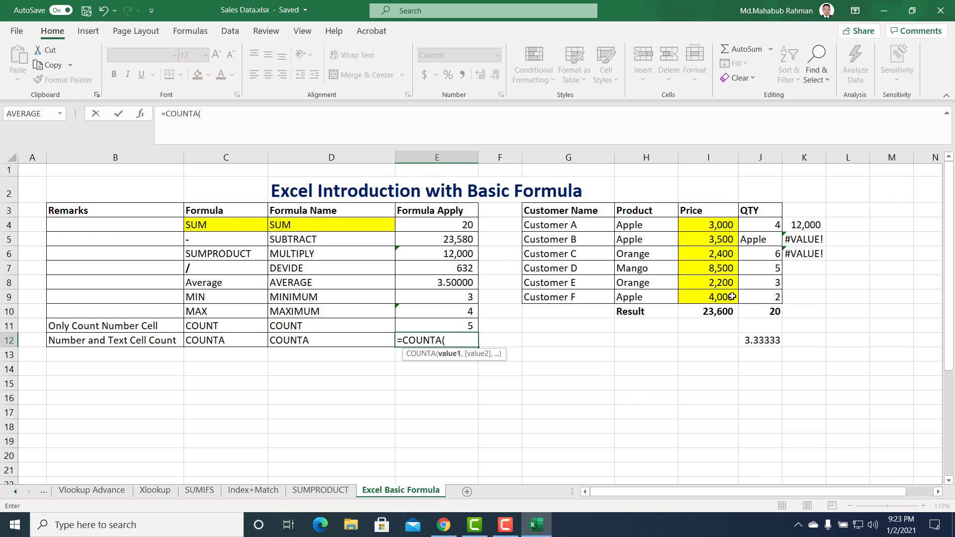
{"action": "left_click_drag", "start_coordinate": [764, 226], "coordinate": [763, 294]}
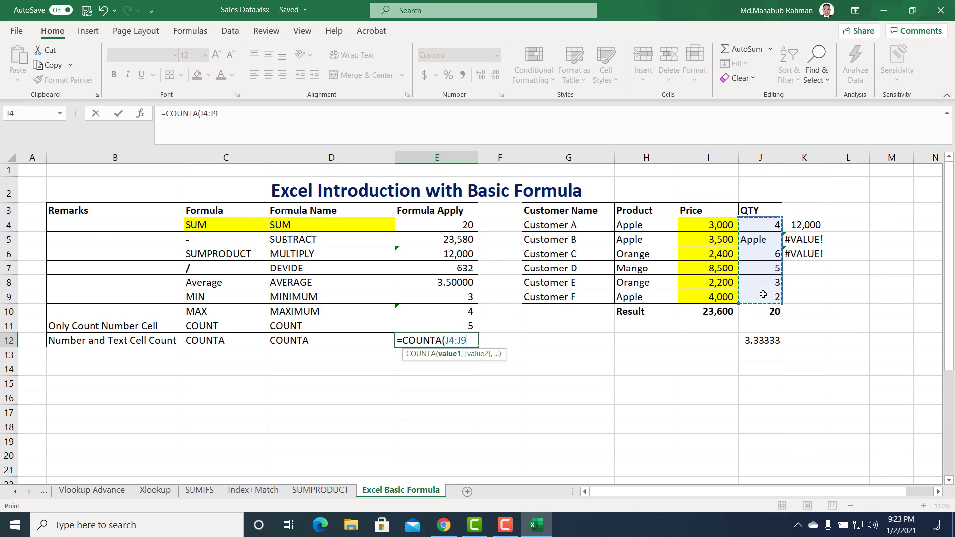
{"action": "type", "text": ")"}
{"action": "key", "text": "Return"}
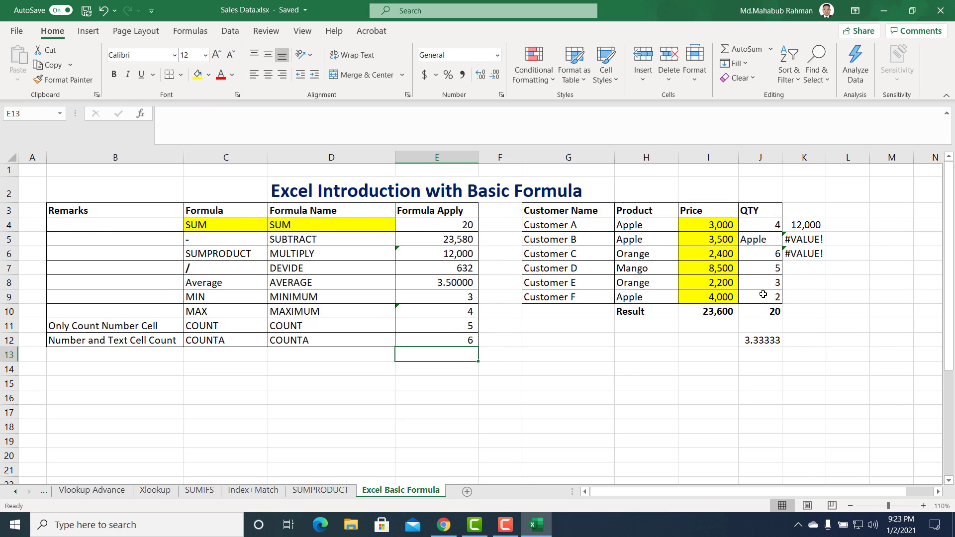
{"action": "left_click", "coordinate": [475, 338]}
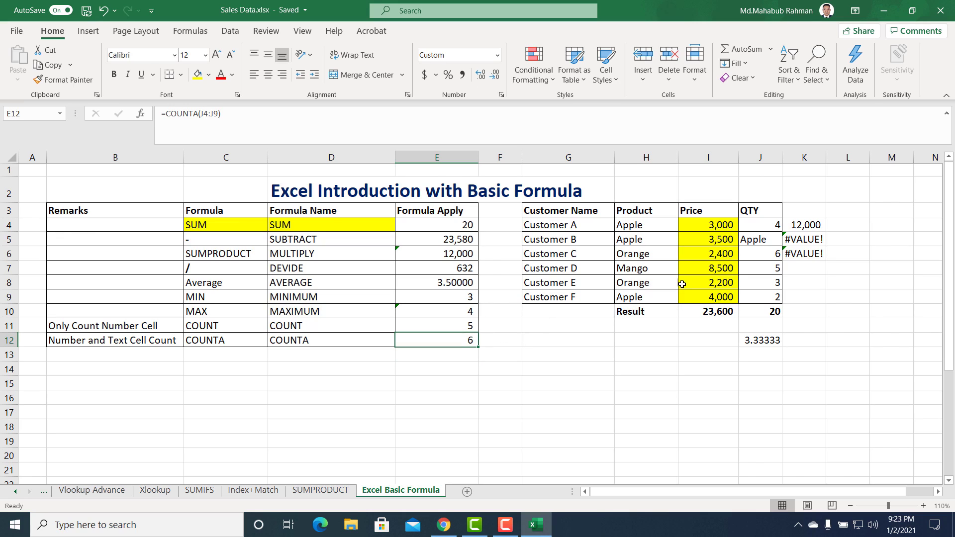
Set the QTY value in J5 to 2 and compare the COUNT and COUNTA results in E11:E12
{"action": "left_click", "coordinate": [743, 242]}
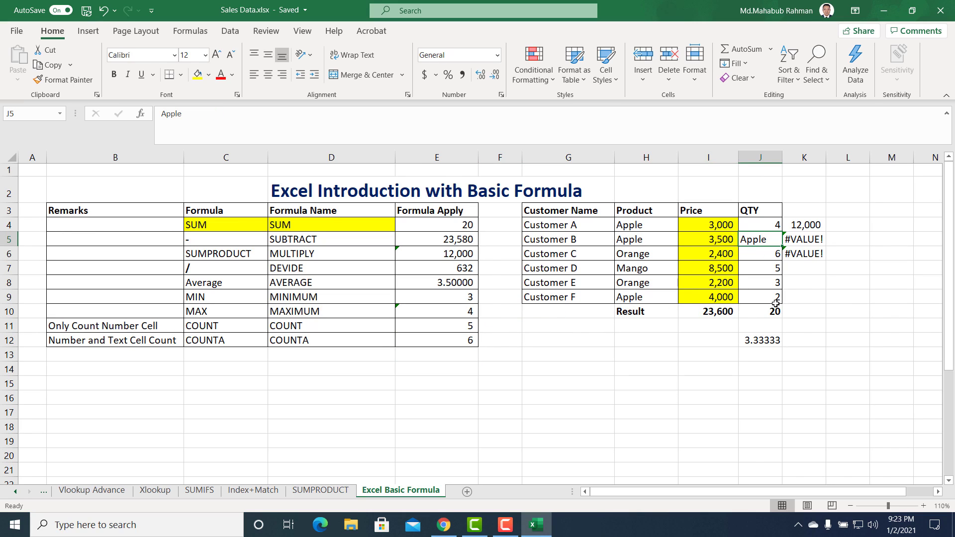
{"action": "type", "text": "2"}
{"action": "key", "text": "Return"}
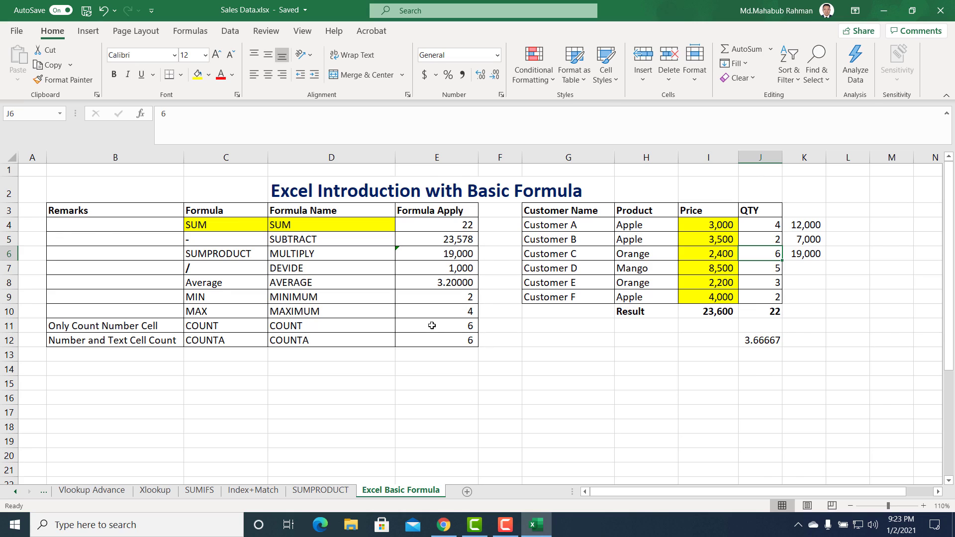
{"action": "left_click_drag", "start_coordinate": [431, 325], "coordinate": [435, 337]}
Replace the QTY value in J6 with the text Apple and compare the COUNT and COUNTA results
{"action": "left_click", "coordinate": [745, 255]}
{"action": "type", "text": "Apple"}
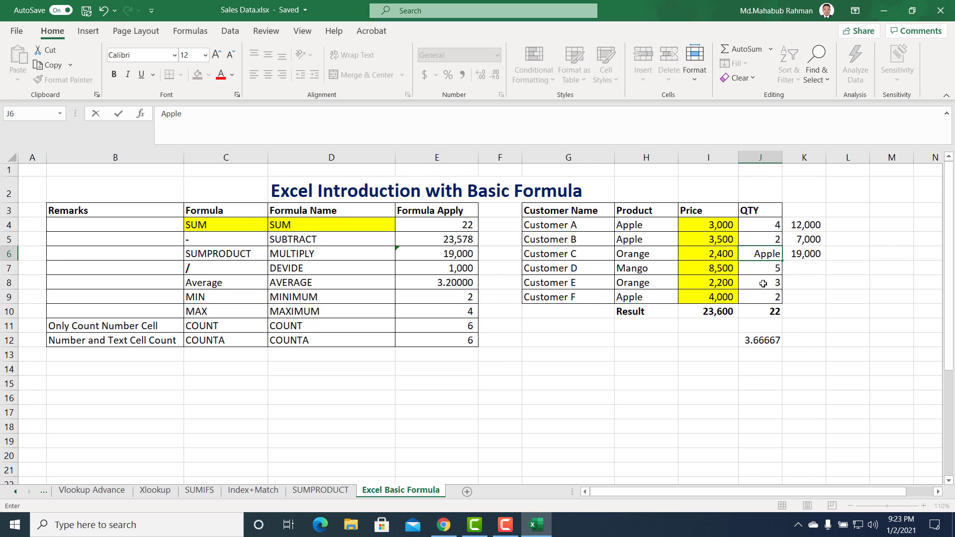
{"action": "key", "text": "Return"}
{"action": "left_click_drag", "start_coordinate": [439, 324], "coordinate": [444, 343]}
{"action": "left_click", "coordinate": [443, 343]}
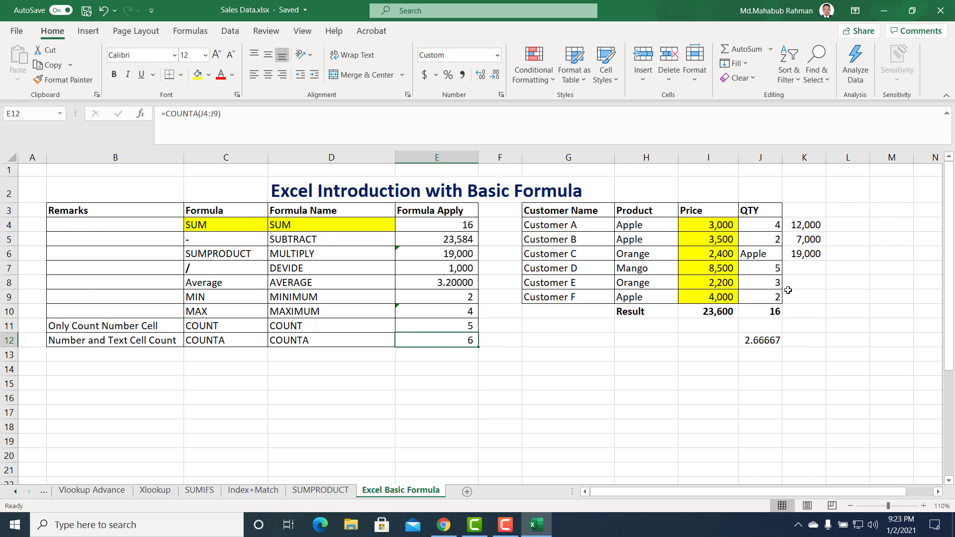
Replace the QTY value in J7 with the text Mango and compare the COUNT and COUNTA results with the QTY and Price ranges
{"action": "left_click", "coordinate": [765, 271]}
{"action": "type", "text": "Mang"}
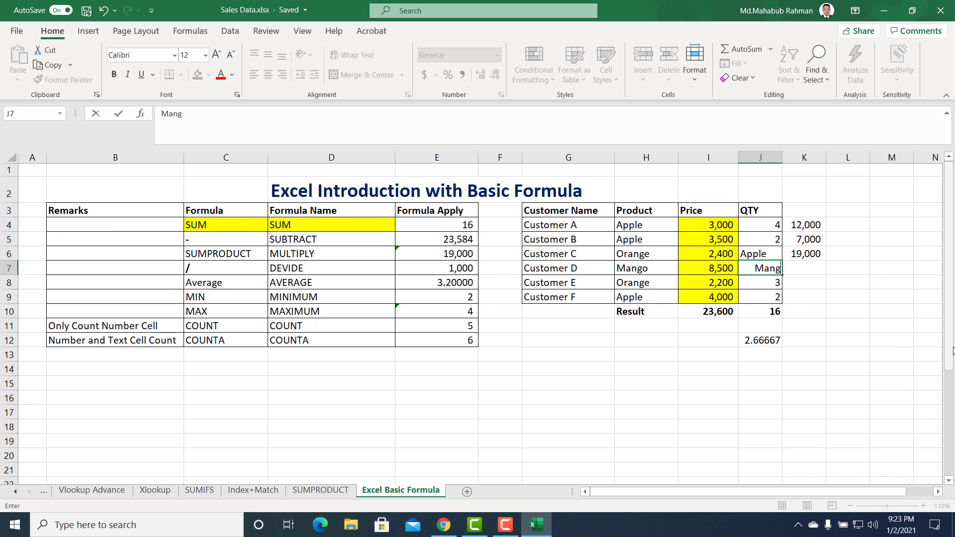
{"action": "type", "text": "o"}
{"action": "key", "text": "Return"}
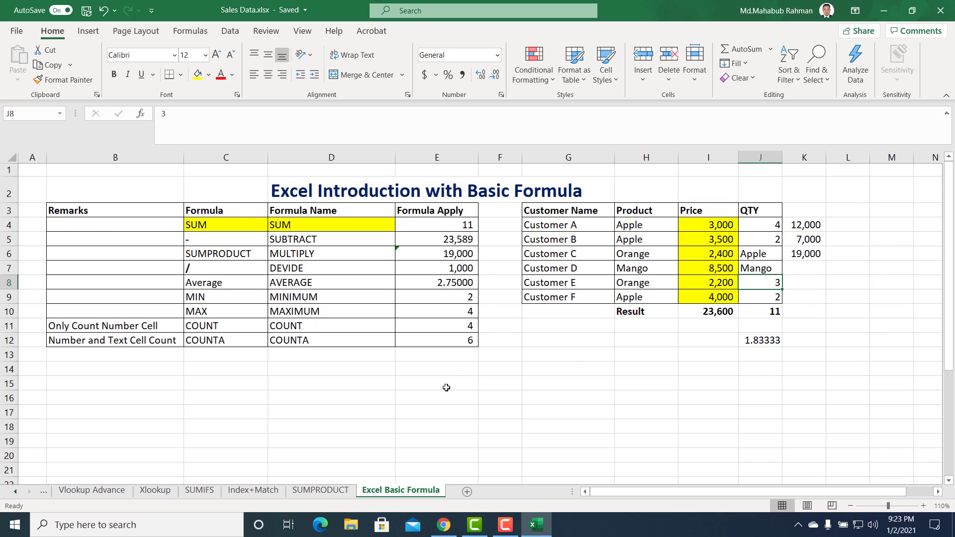
{"action": "left_click", "coordinate": [444, 325]}
{"action": "left_click", "coordinate": [431, 338]}
{"action": "left_click_drag", "start_coordinate": [761, 224], "coordinate": [767, 299]}
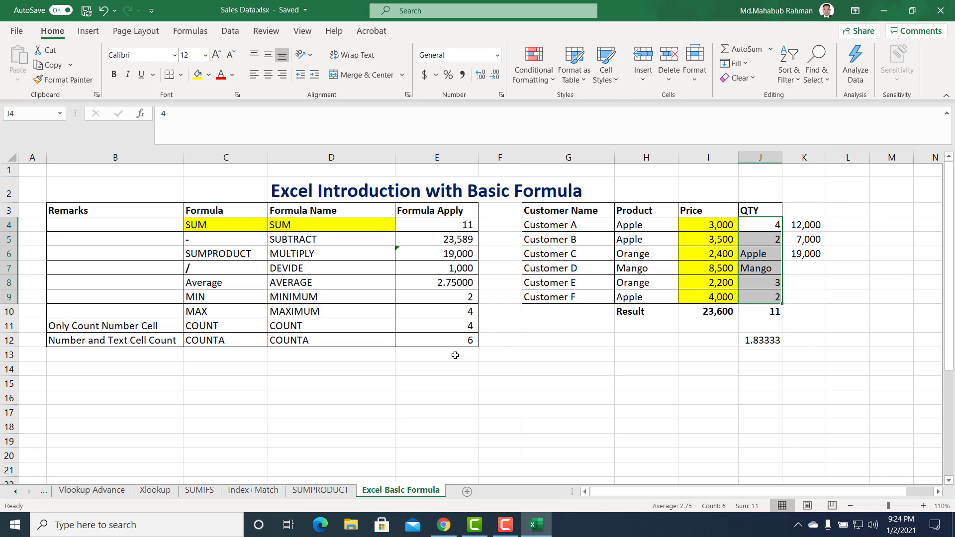
{"action": "left_click_drag", "start_coordinate": [716, 225], "coordinate": [714, 297]}
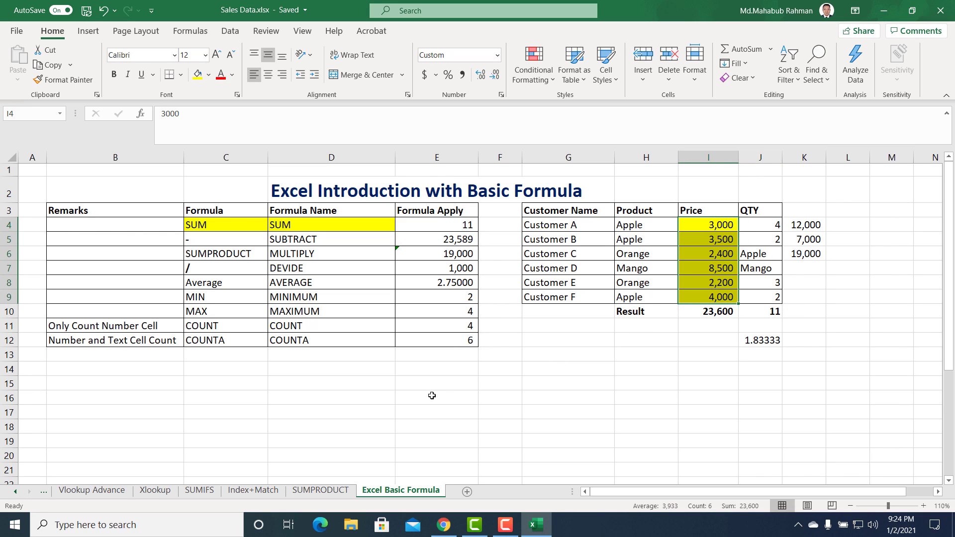